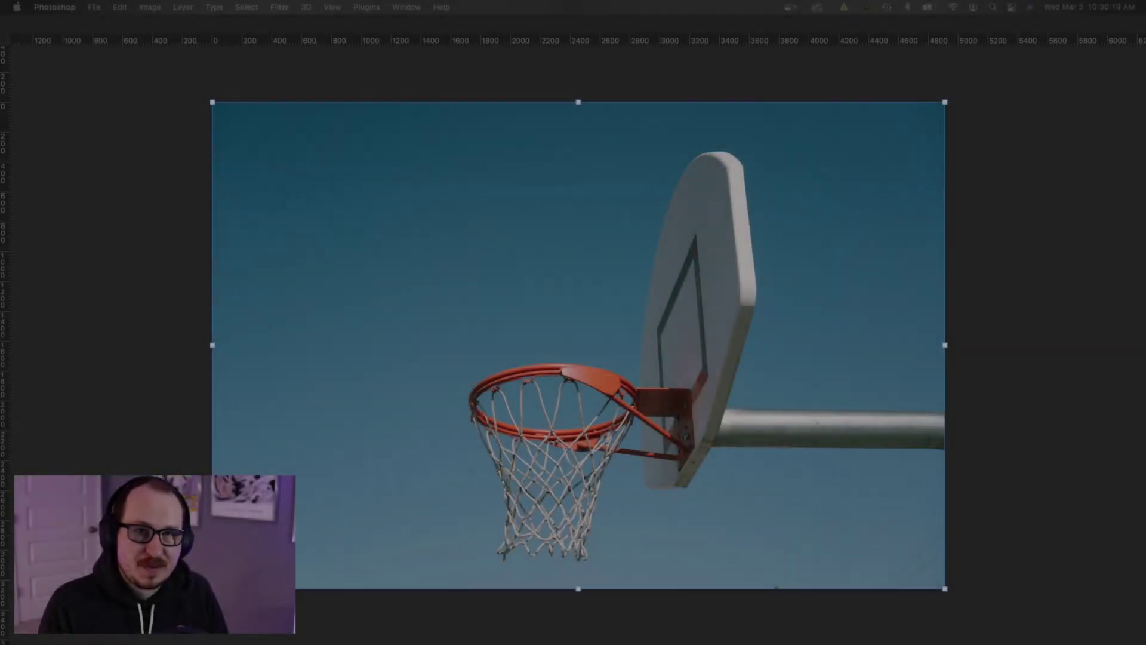
# View the dark arena hoop photo in the other open document and return to the blue-sky hoop photo
pyautogui.press('Tab')
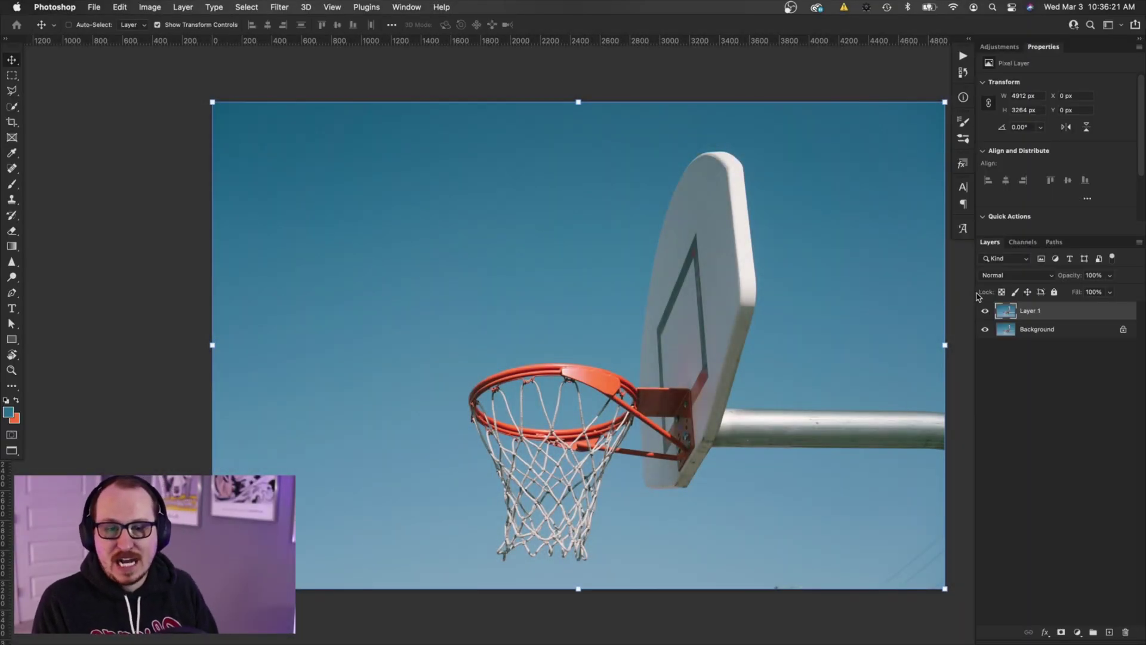
pyautogui.hscroll(3, 860, 296)
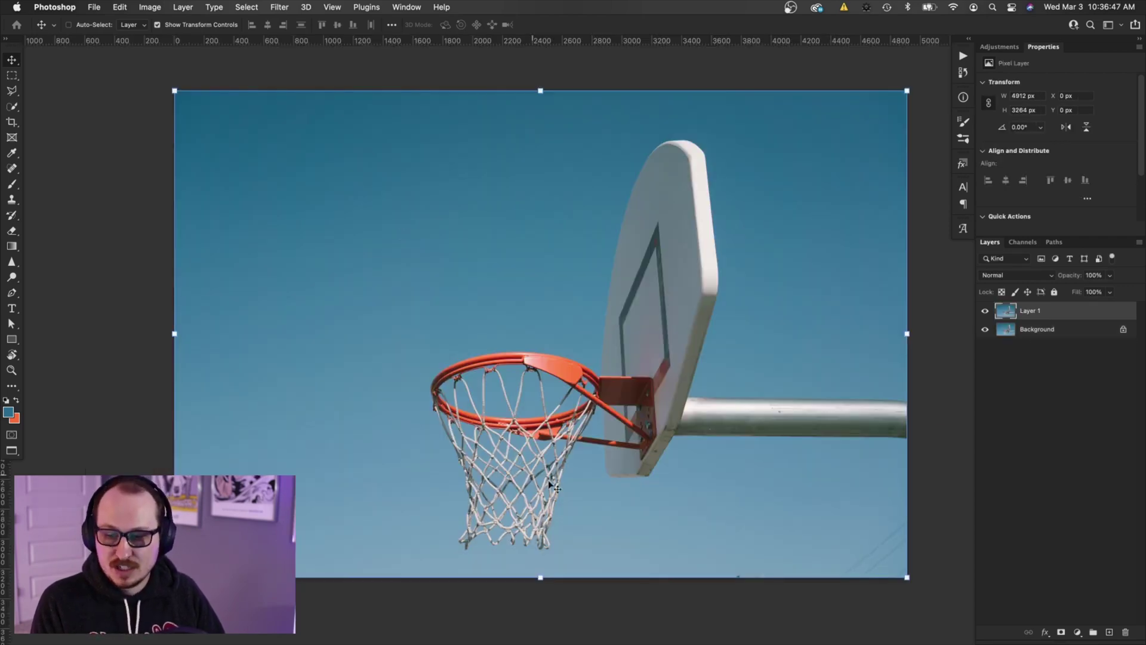
pyautogui.hotkey('ctrl', 'Tab')
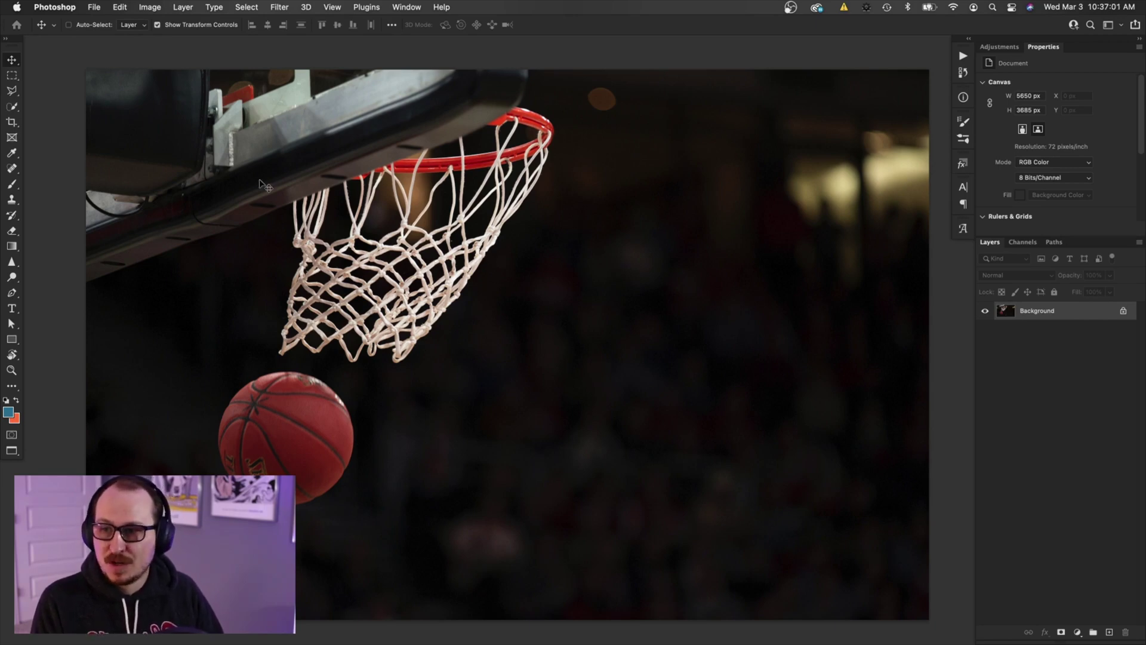
pyautogui.hotkey('ctrl', 'Tab')
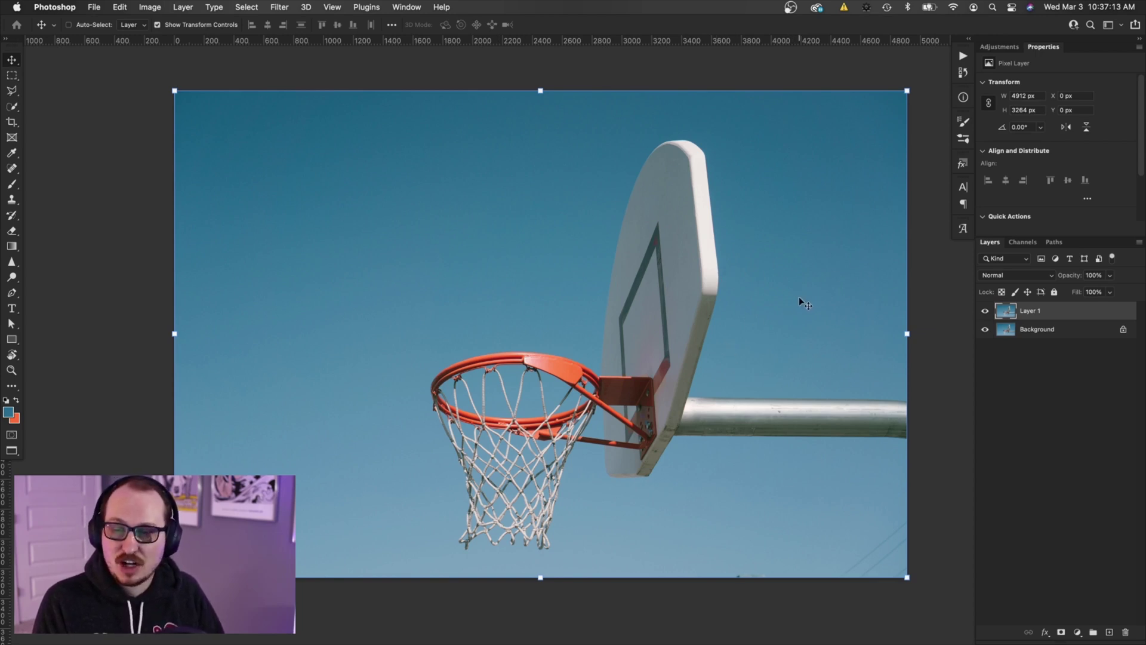
# Start a Color Range selection on Layer 1
pyautogui.click(243, 8)
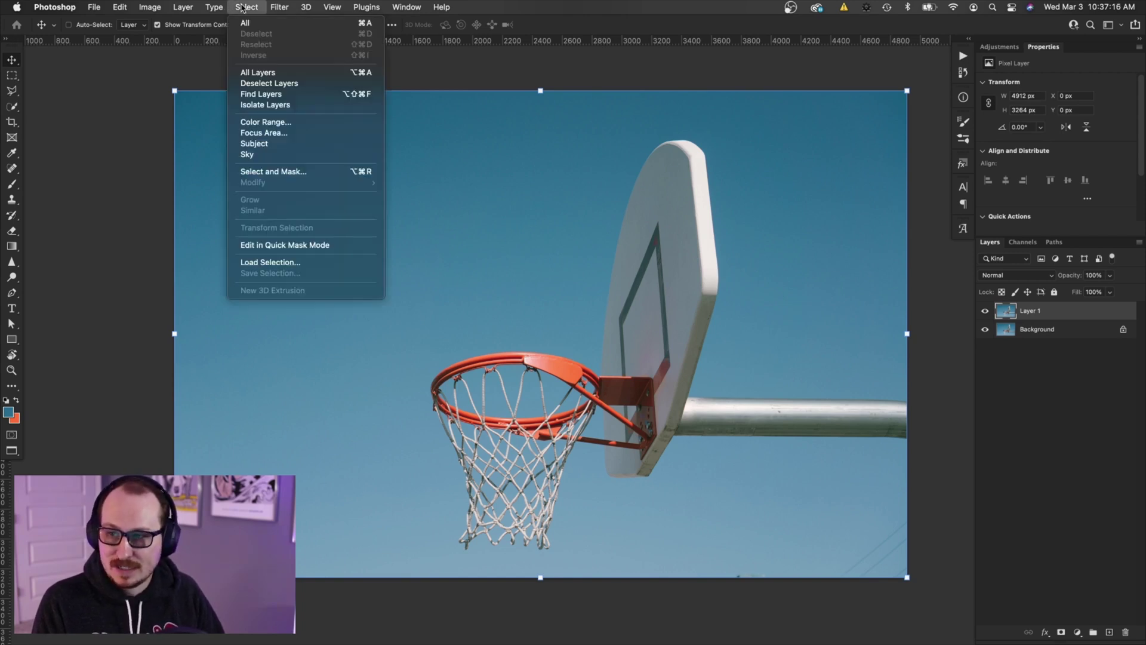
pyautogui.click(283, 123)
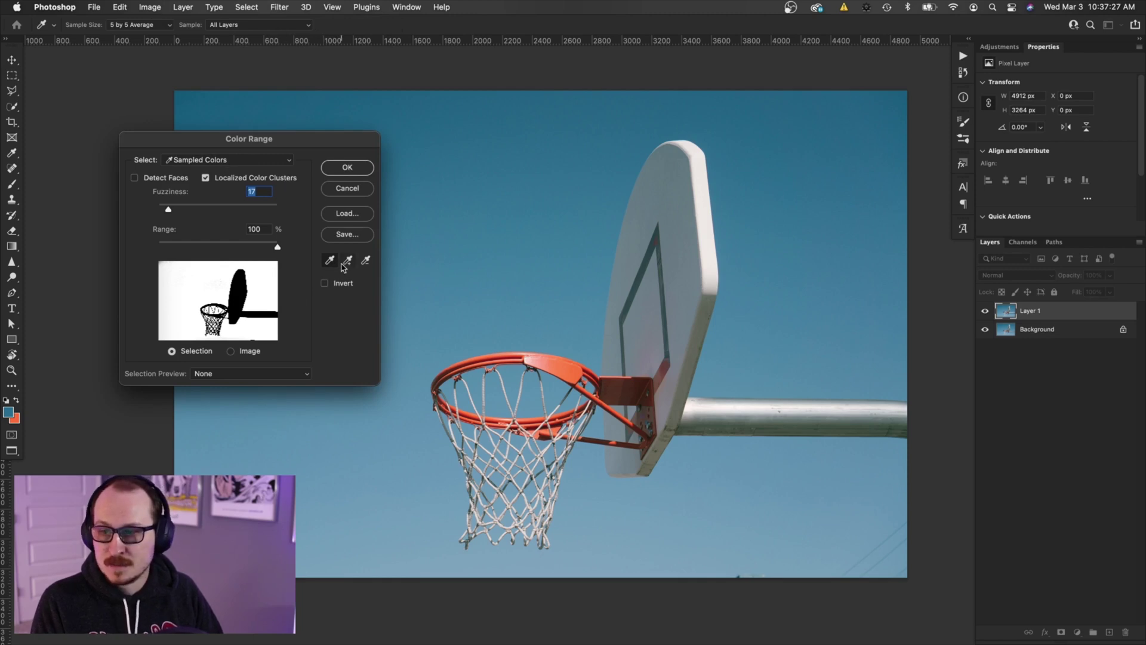
# Try single color samples at several heights of the blue sky and on the orange rim
pyautogui.click(499, 202)
pyautogui.click(464, 285)
pyautogui.click(399, 471)
pyautogui.click(440, 261)
pyautogui.click(512, 141)
pyautogui.click(536, 244)
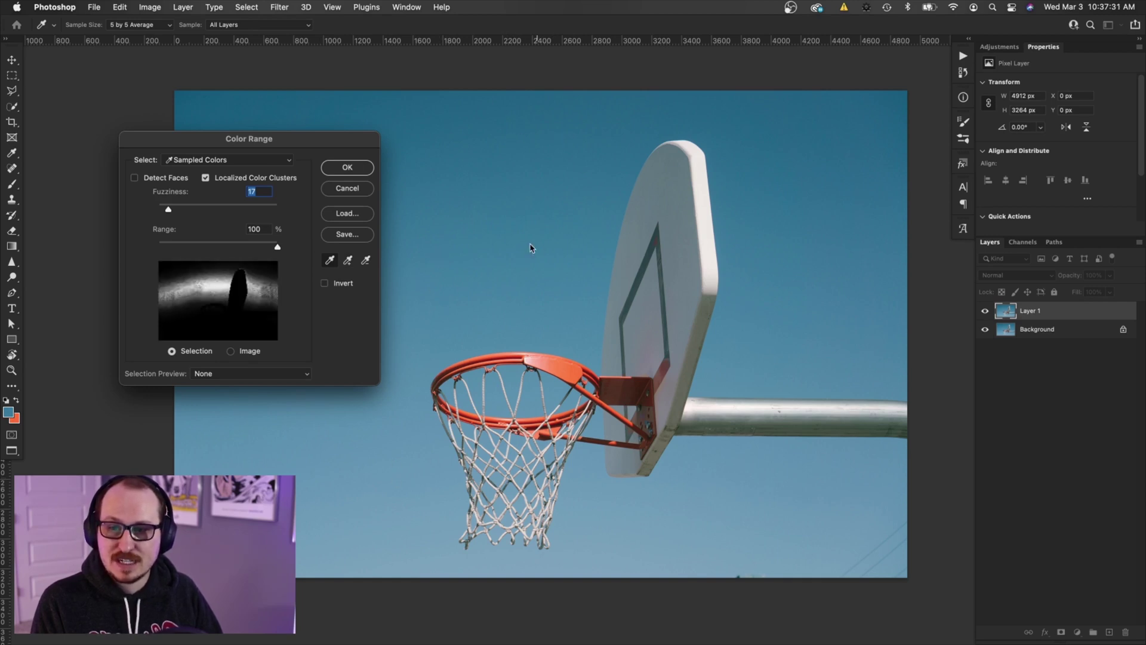
pyautogui.click(416, 442)
pyautogui.click(572, 366)
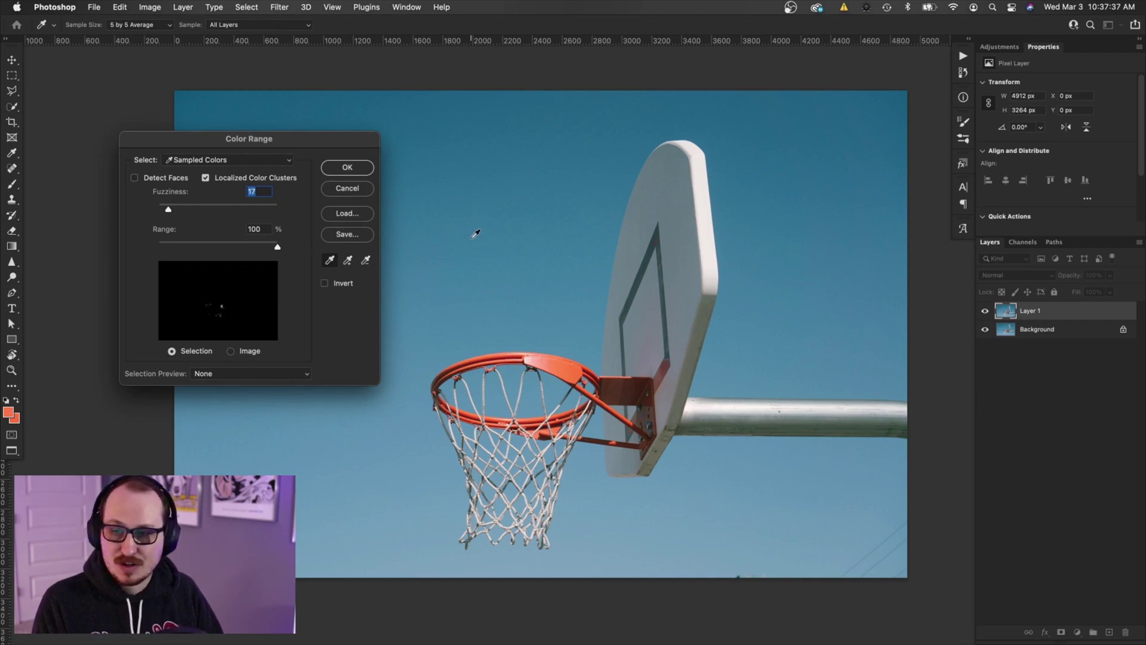
# Sample the darkest blue near the sky's upper edge, and add the remaining sky tones across the photo to the color selection
pyautogui.click(489, 111)
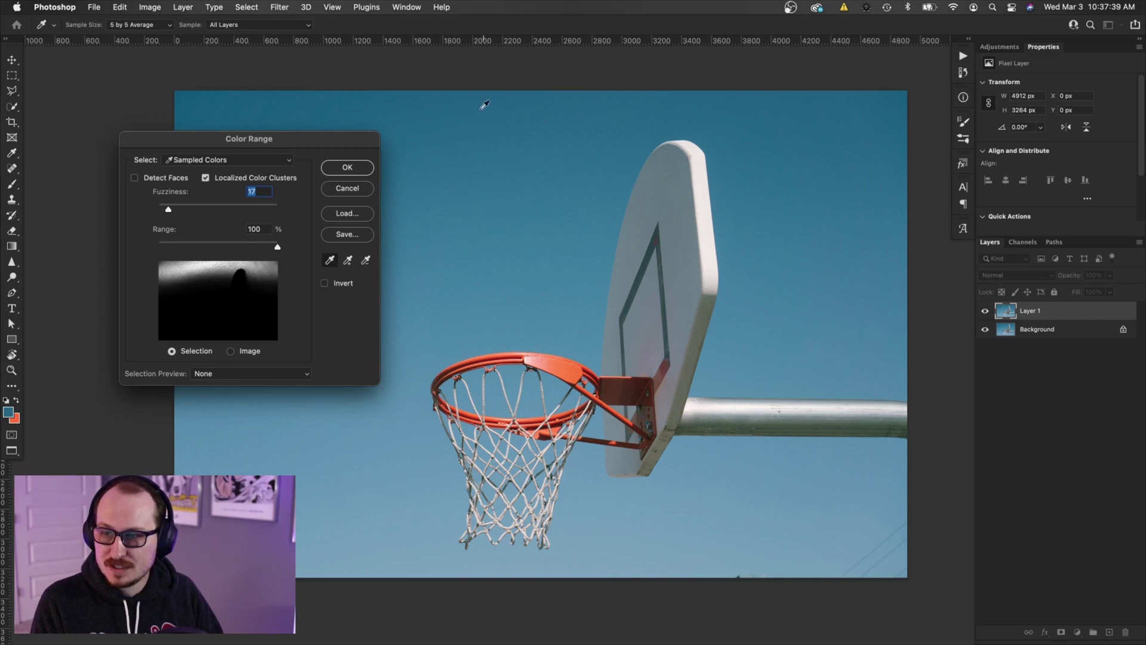
pyautogui.click(349, 263)
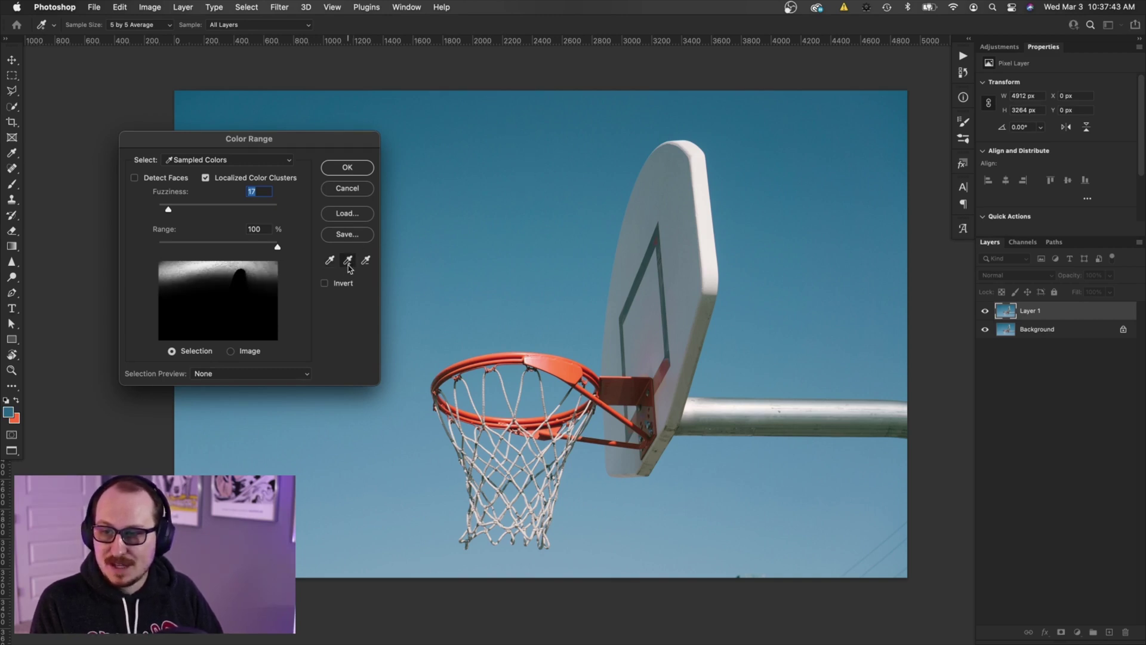
pyautogui.click(821, 115)
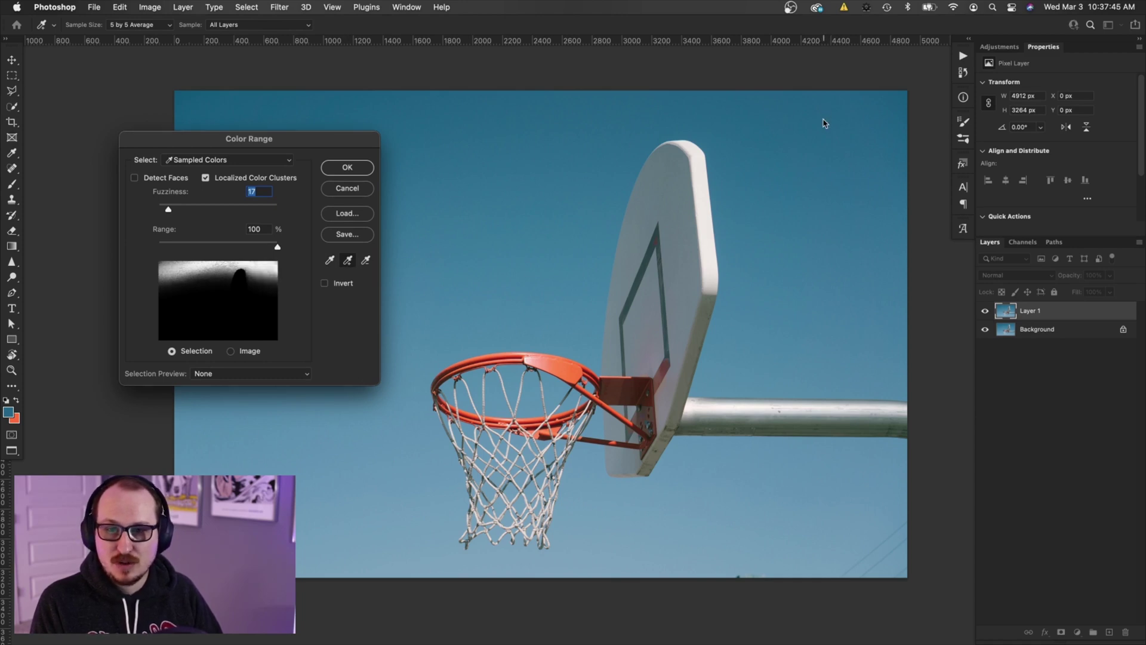
pyautogui.moveTo(816, 187)
pyautogui.mouseDown()
pyautogui.moveTo(785, 384)
pyautogui.moveTo(770, 153)
pyautogui.moveTo(446, 93)
pyautogui.moveTo(197, 99)
pyautogui.mouseUp()
pyautogui.moveTo(335, 445)
pyautogui.mouseDown()
pyautogui.moveTo(297, 462)
pyautogui.moveTo(344, 556)
pyautogui.moveTo(399, 566)
pyautogui.moveTo(562, 555)
pyautogui.moveTo(534, 574)
pyautogui.mouseUp()
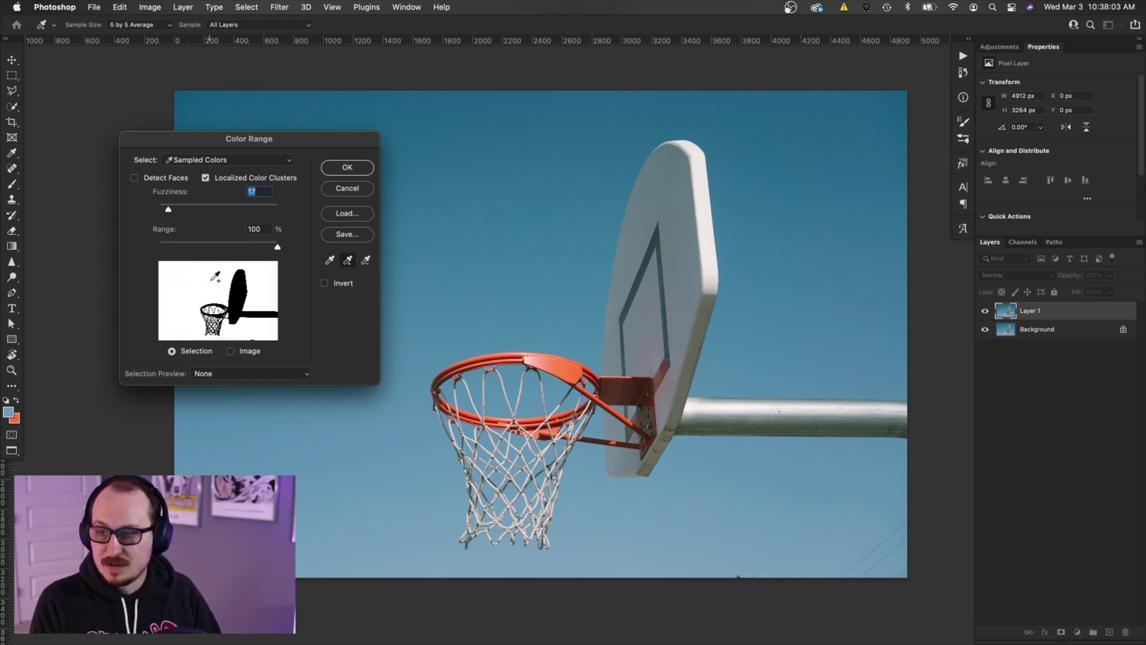
# Try a Color Range fuzziness of 51, and settle on 15
pyautogui.moveTo(175, 208); pyautogui.dragTo(190, 208)
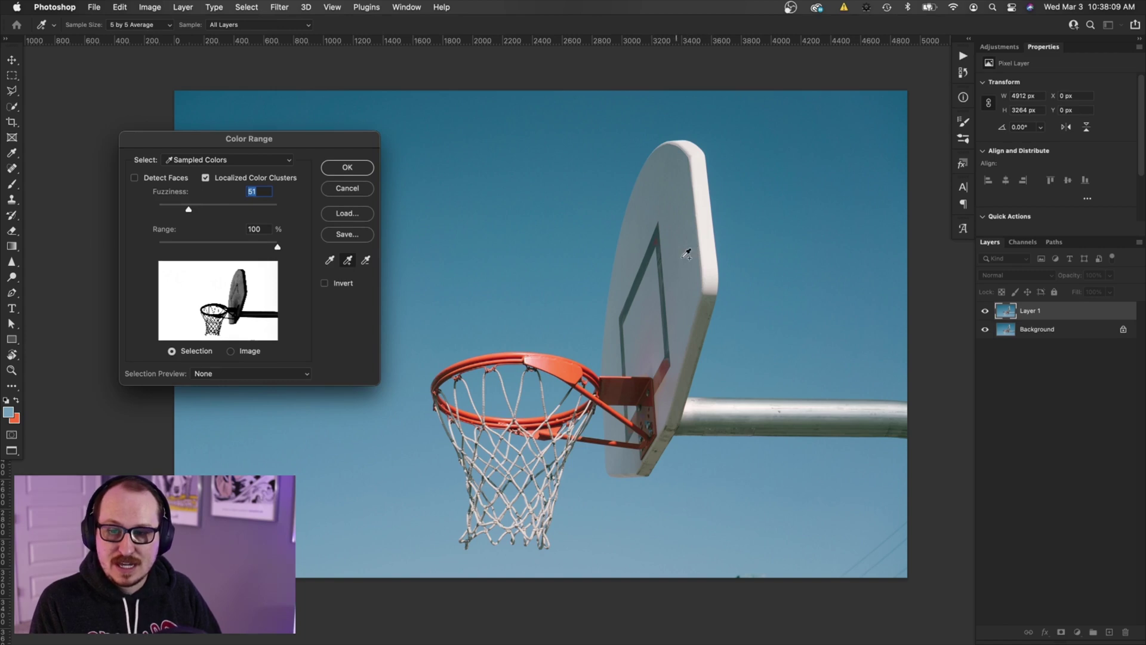
pyautogui.moveTo(189, 209); pyautogui.dragTo(173, 208)
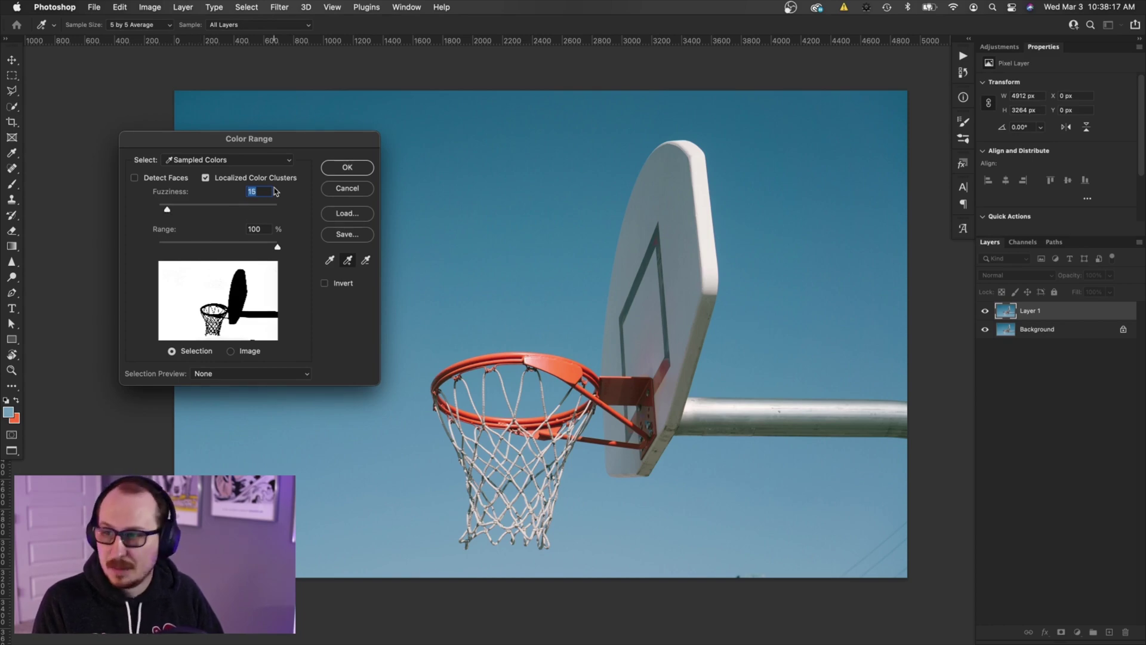
# Try the Color Range's range at 21% and 22%, restoring it to 100% each time
pyautogui.moveTo(277, 247); pyautogui.dragTo(184, 249)
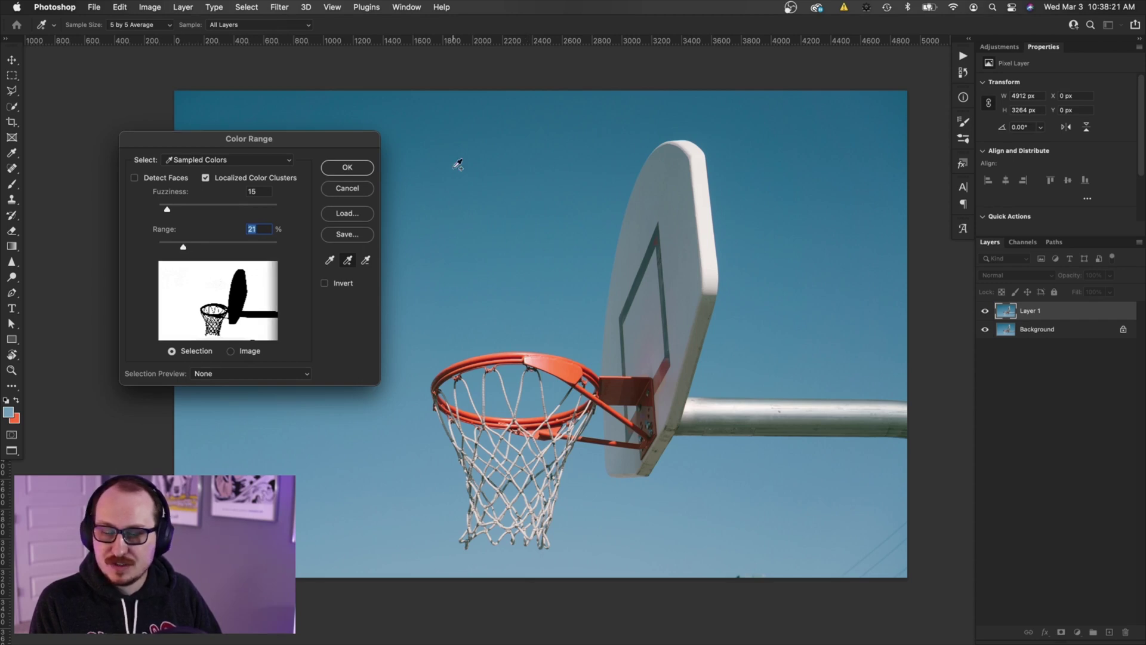
pyautogui.moveTo(183, 246); pyautogui.dragTo(344, 250)
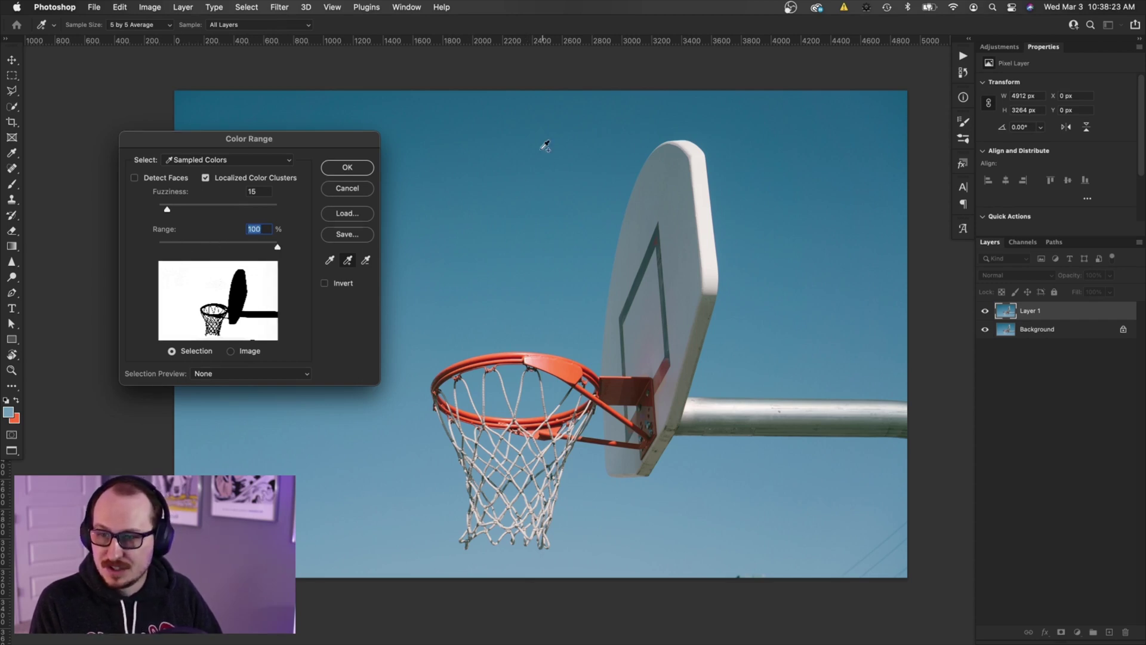
pyautogui.moveTo(221, 244); pyautogui.dragTo(185, 249)
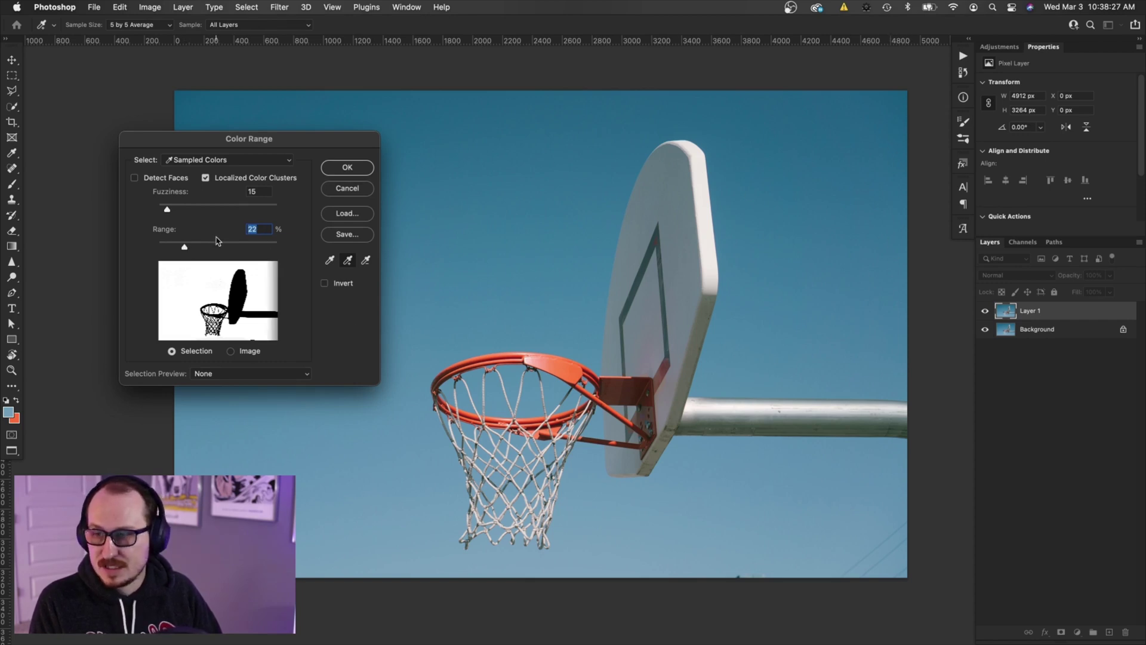
pyautogui.moveTo(184, 250); pyautogui.dragTo(338, 251)
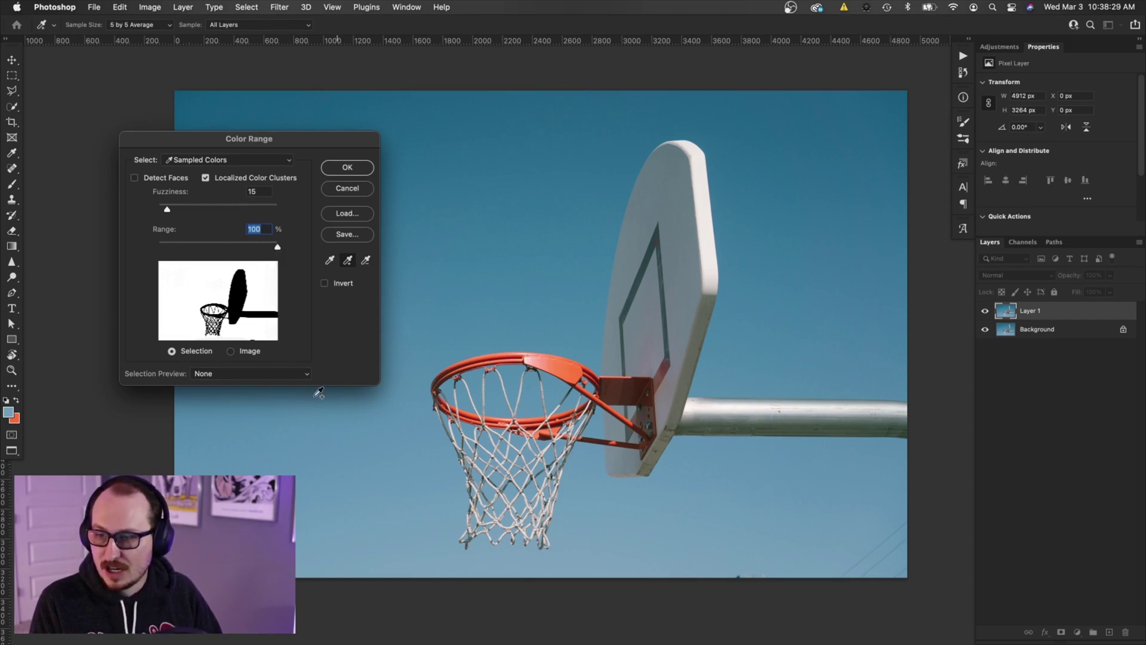
# Accept the color selection and use it to mask Layer 1 so the sky is hidden and the hoop is kept
pyautogui.click(353, 169)
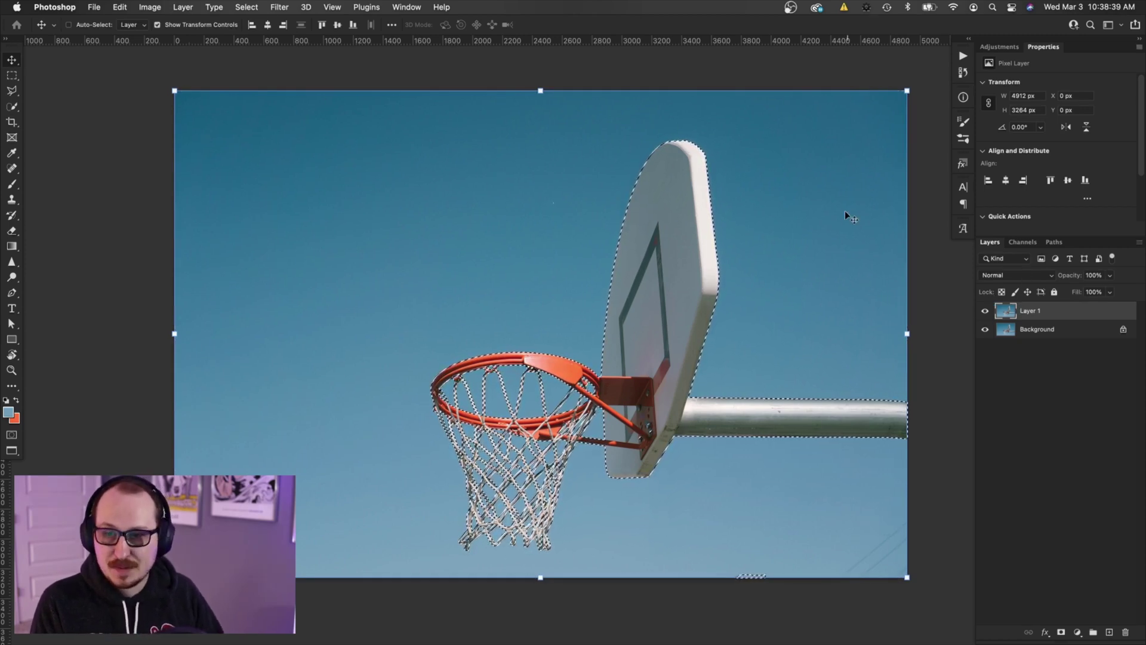
pyautogui.click(1060, 632)
# Add a new layer between Background and Layer 1 and fill it with a green foreground color
pyautogui.click(1041, 336)
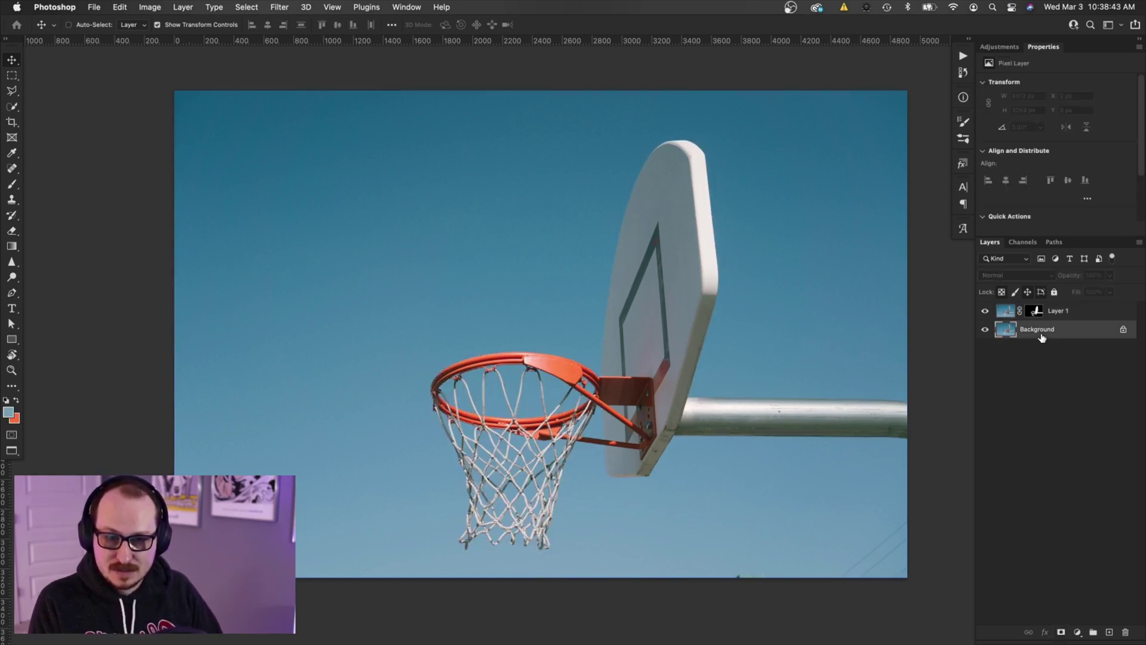
pyautogui.press('super+alt+shift+n')
pyautogui.press('g')
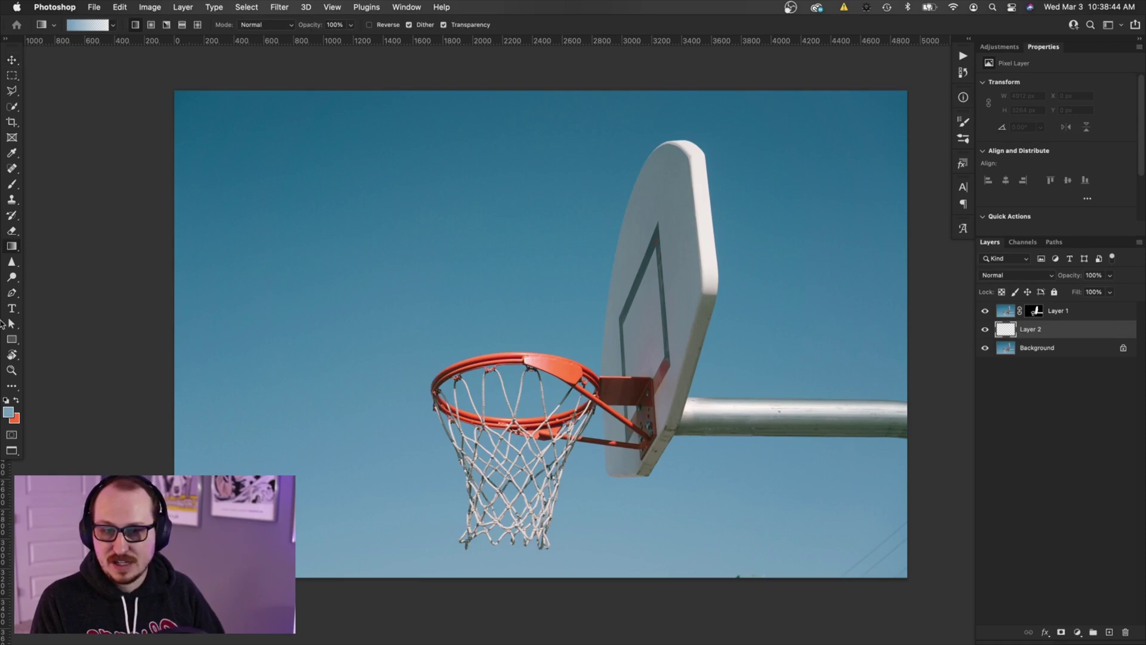
pyautogui.click(10, 422)
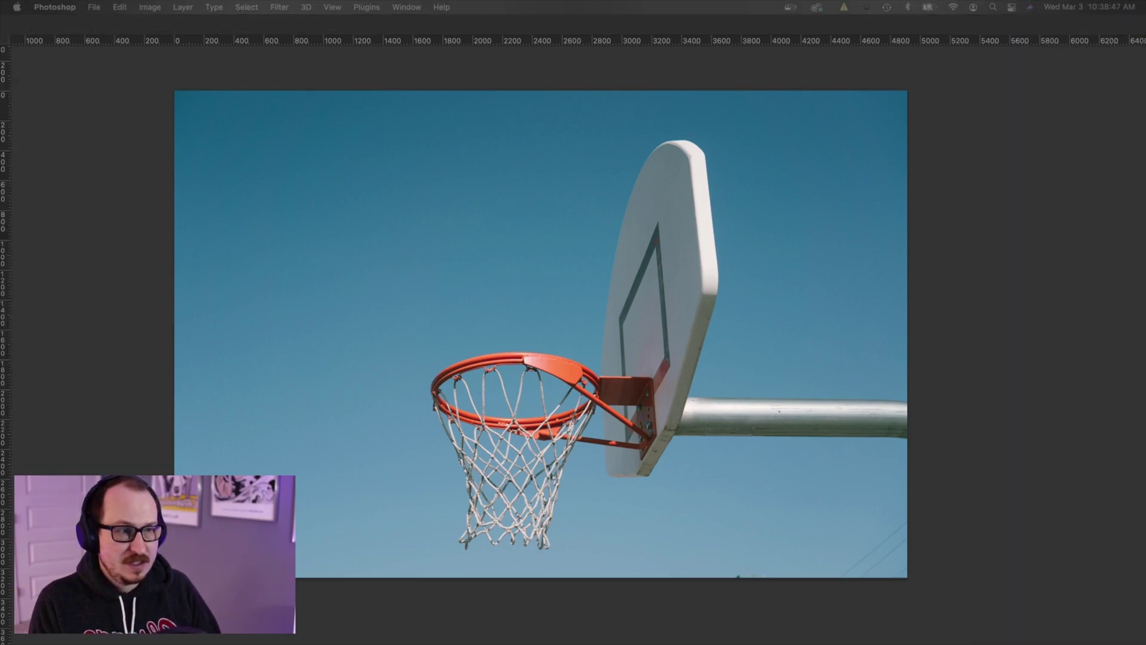
pyautogui.moveTo(568, 251); pyautogui.dragTo(313, 153)
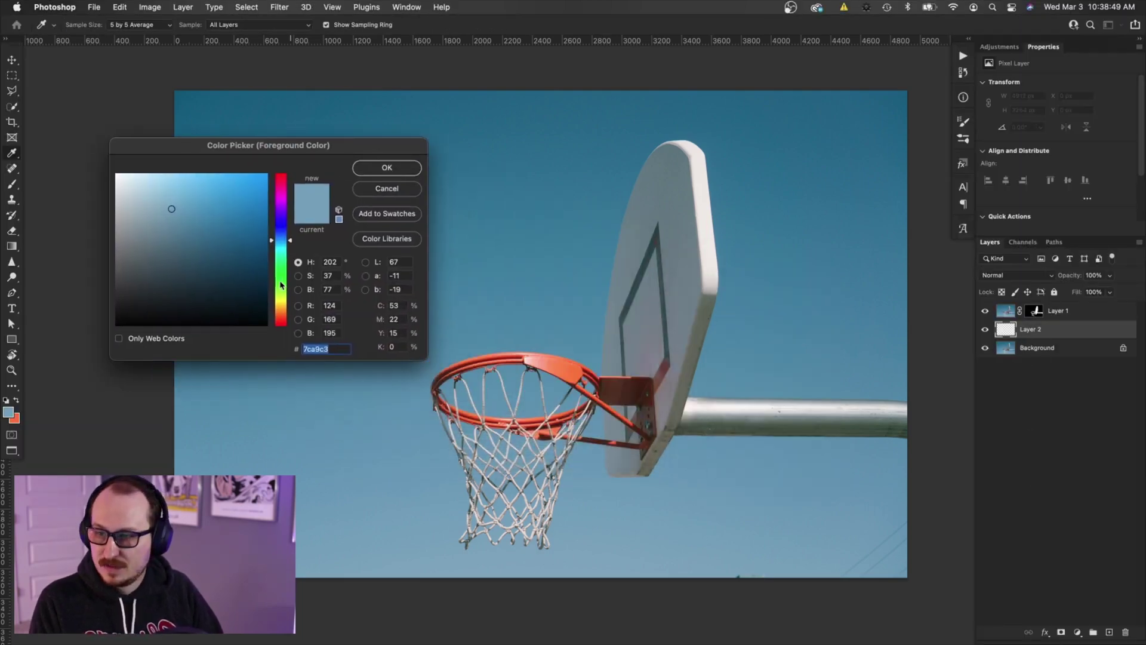
pyautogui.click(280, 286)
pyautogui.click(409, 167)
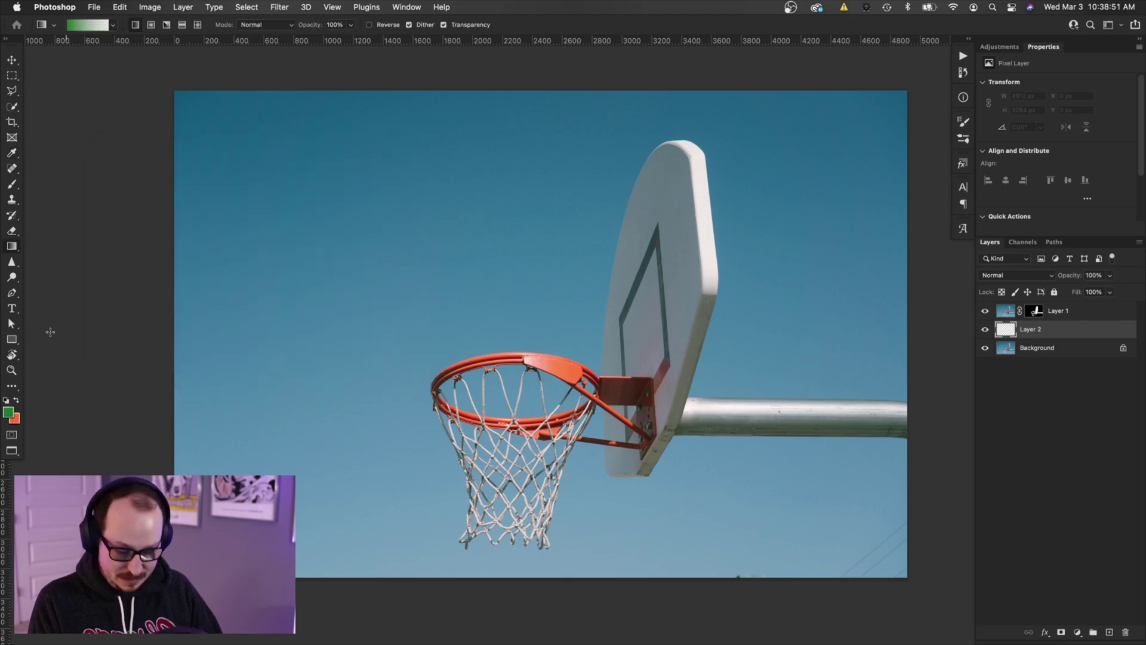
pyautogui.hotkey('alt', 'BackSpace')
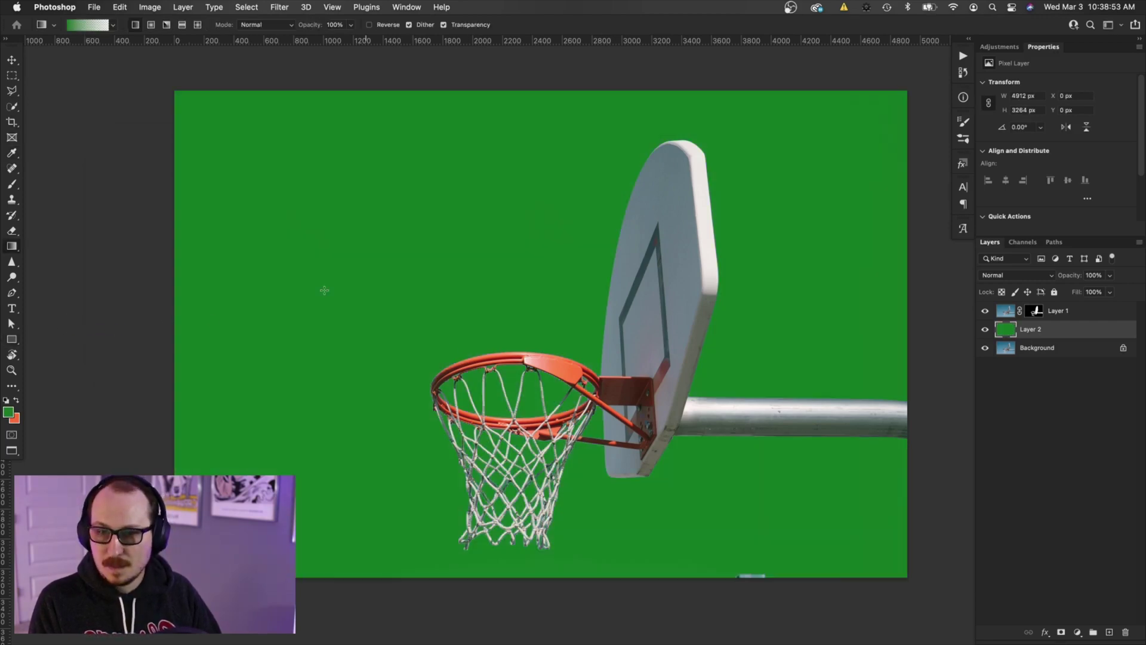
# Load Layer 1's mask as a selection to inspect the cutout edges around the hoop, and deselect it
pyautogui.scroll(2, 615, 317)
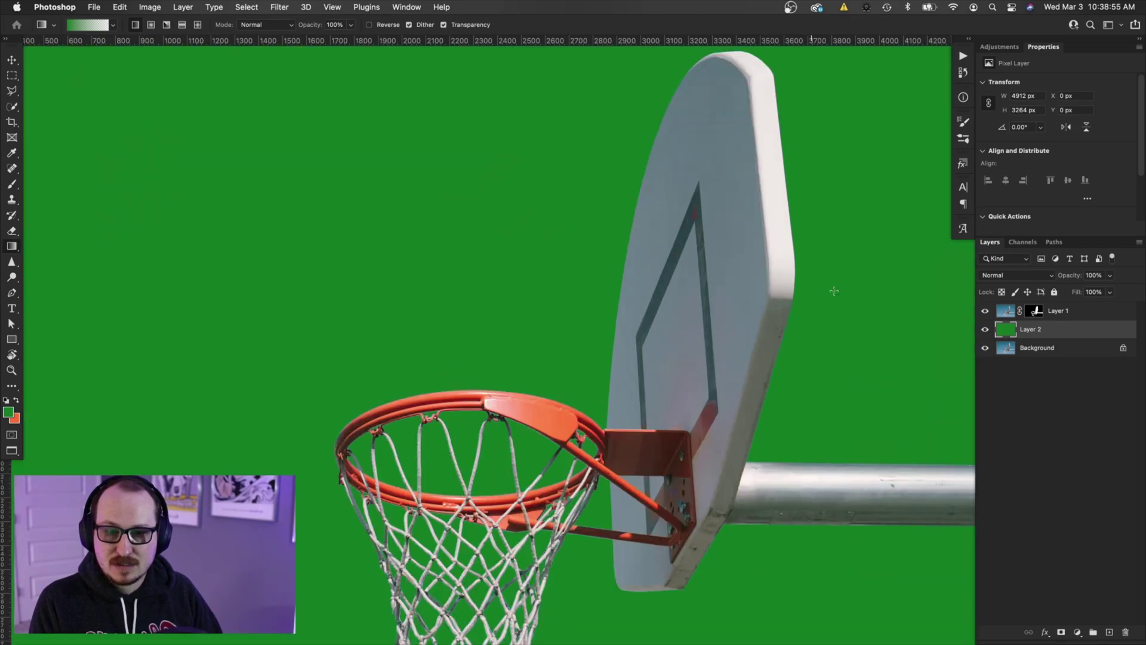
pyautogui.keyDown('super'); pyautogui.click(1038, 315); pyautogui.keyUp('super')
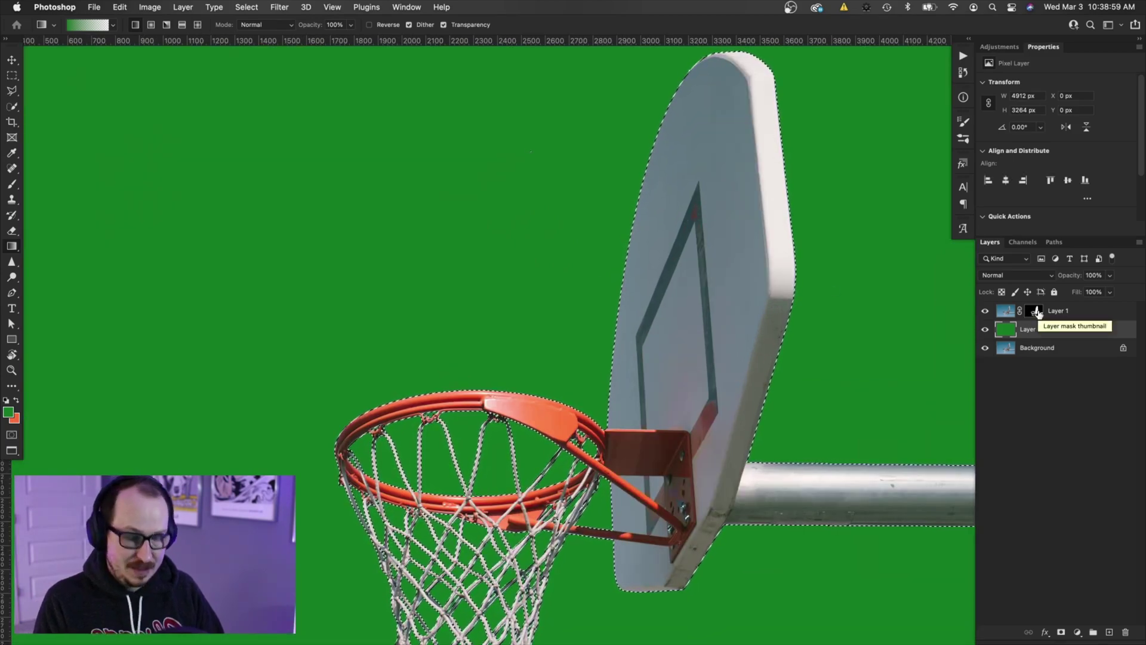
pyautogui.press('super+d')
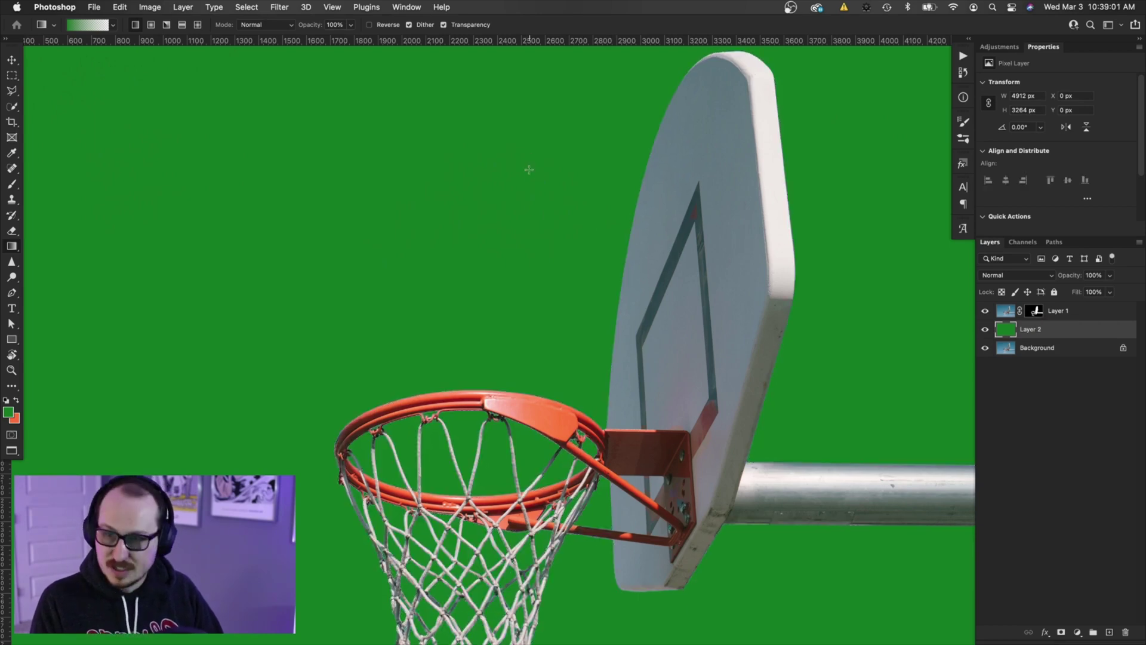
# Set up a 200 px brush with the default colors and target Layer 1's mask
pyautogui.press('b')
pyautogui.rightClick(529, 158)
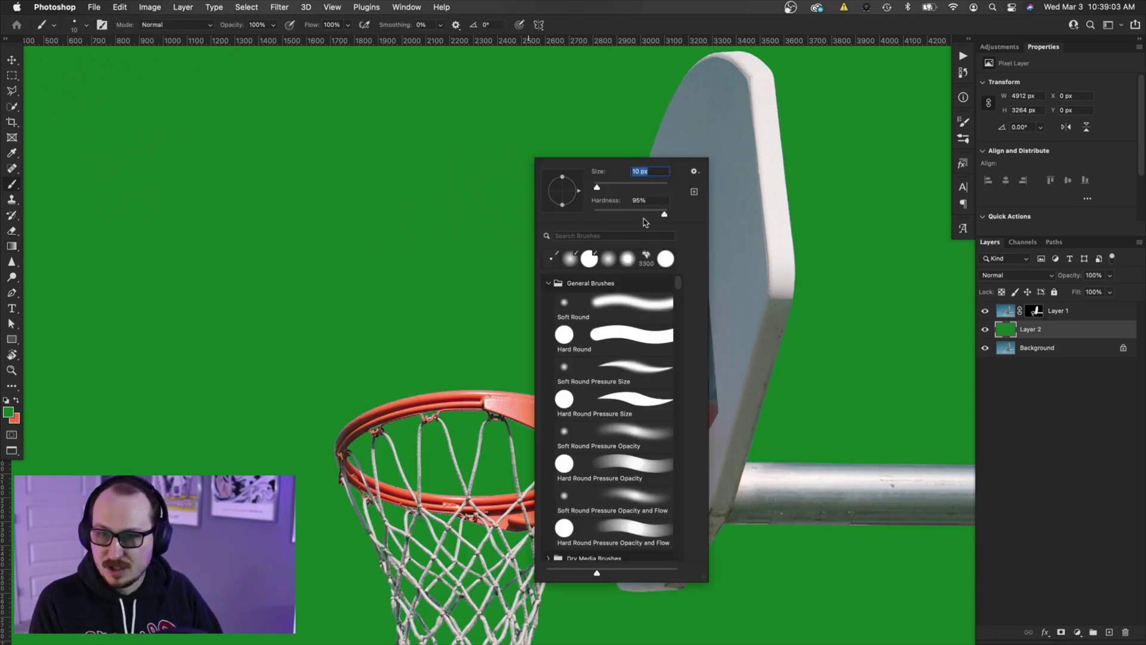
pyautogui.write('25')
pyautogui.press('Return')
pyautogui.press('d')
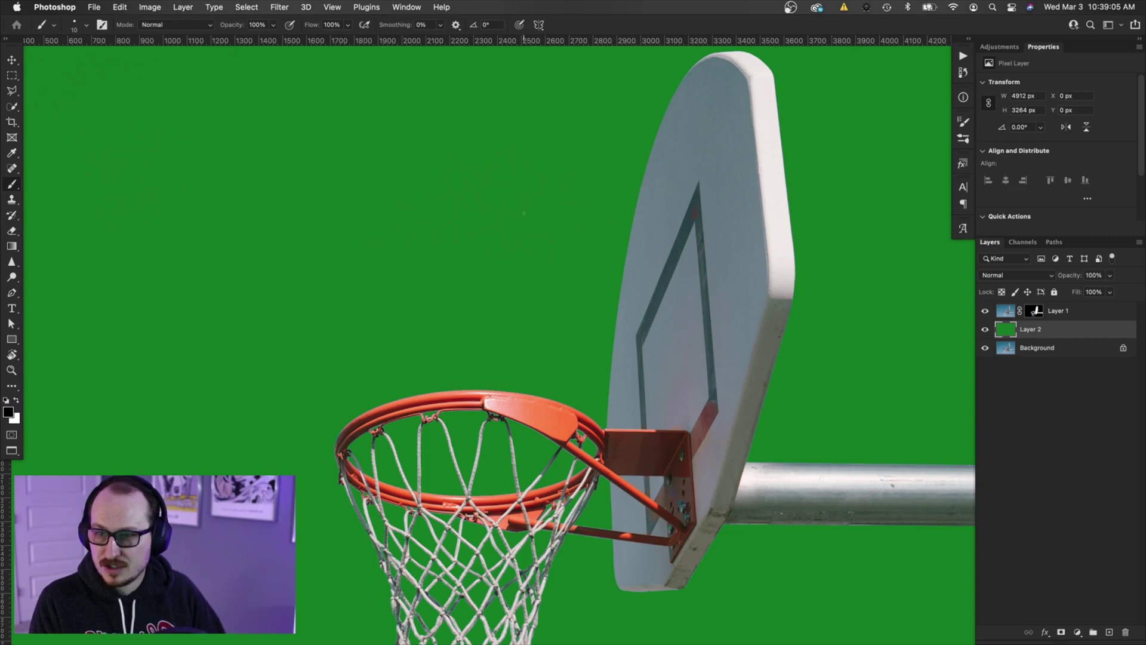
pyautogui.press(']')
pyautogui.press(']')
pyautogui.press(']')
pyautogui.click(1037, 315)
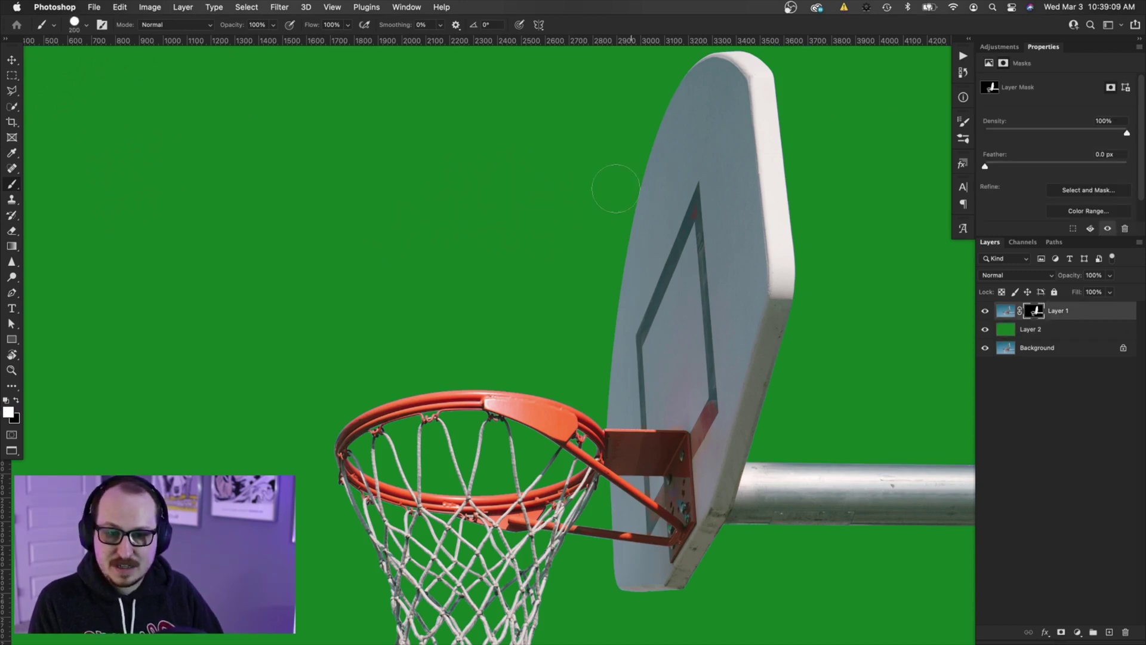
# Paint a white test patch on Layer 1's mask above the hoop, undo it, and make black the foreground color
pyautogui.moveTo(441, 114)
pyautogui.mouseDown()
pyautogui.moveTo(491, 130)
pyautogui.moveTo(512, 161)
pyautogui.mouseUp()
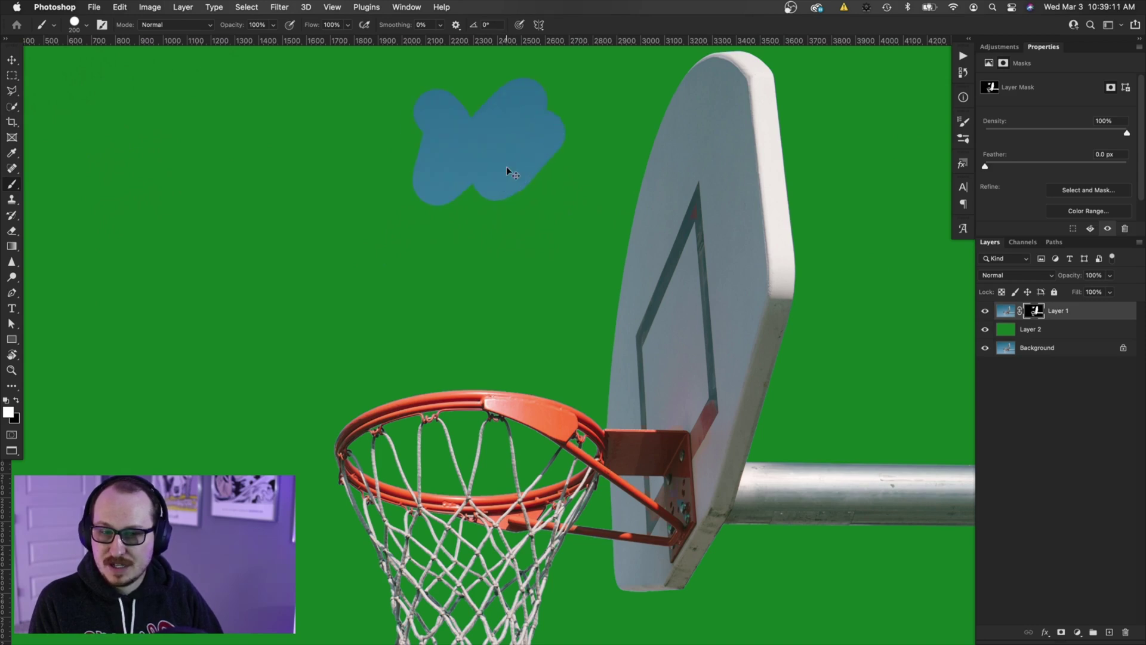
pyautogui.press('x')
pyautogui.press('super+z')
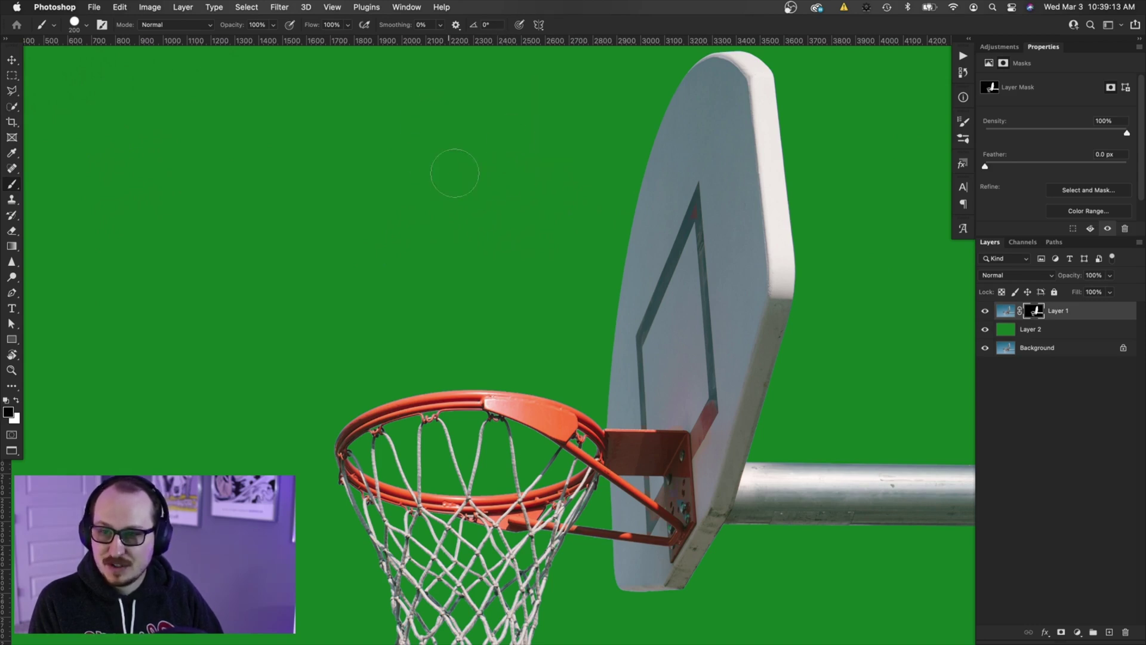
# Load the mask's outline to find stray areas, paint out the leftover sky patch at the photo's lower edge in black, and deselect
pyautogui.keyDown('super'); pyautogui.click(1037, 311); pyautogui.keyUp('super')
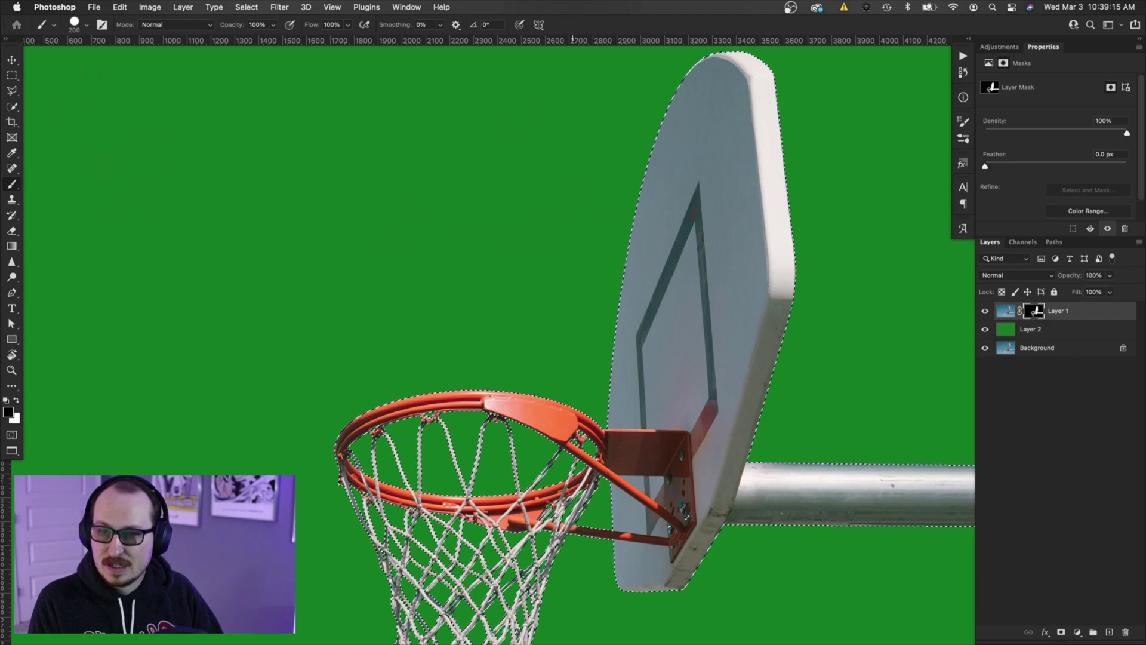
pyautogui.scroll(-10, 443, 282)
pyautogui.moveTo(768, 251)
pyautogui.mouseDown()
pyautogui.moveTo(410, 320)
pyautogui.moveTo(519, 318)
pyautogui.mouseUp()
pyautogui.press('super+d')
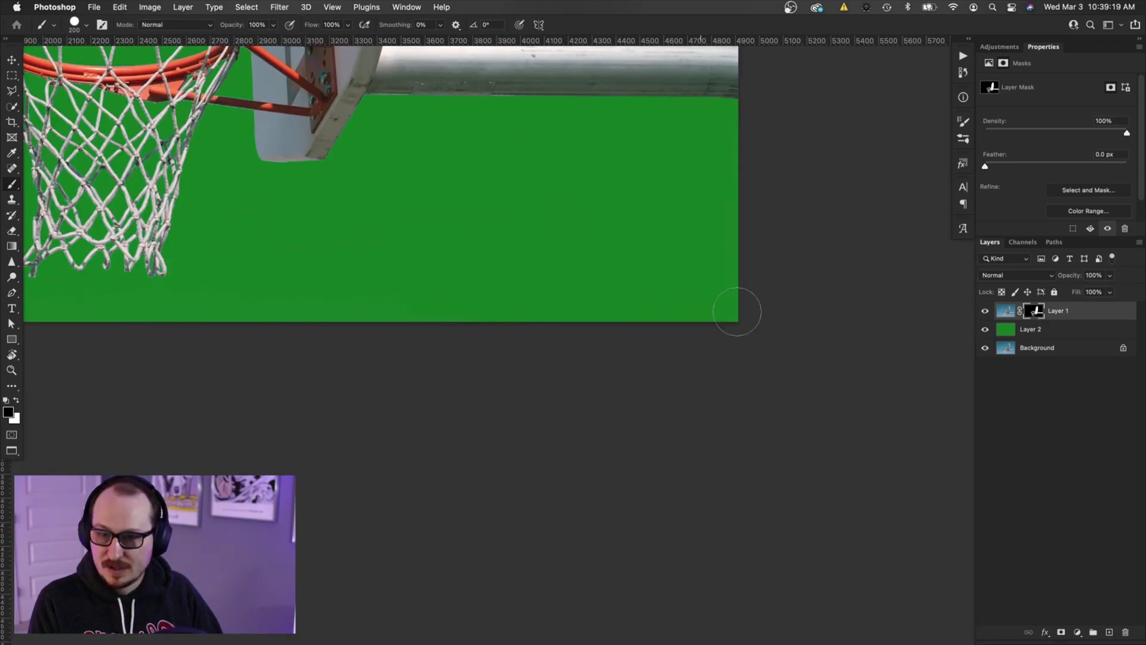
# Examine the cutout's edges around the net and hoop against the green background, up close and from a distance
pyautogui.scroll(3, 590, 272)
pyautogui.scroll(-3, 589, 272)
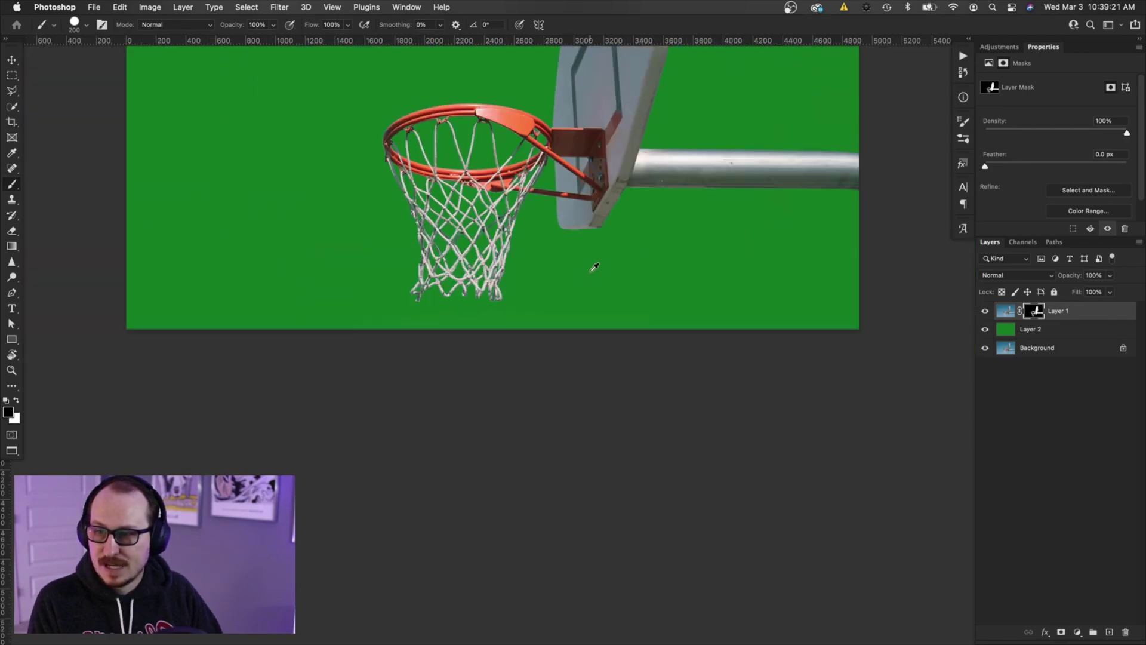
pyautogui.scroll(2, 417, 352)
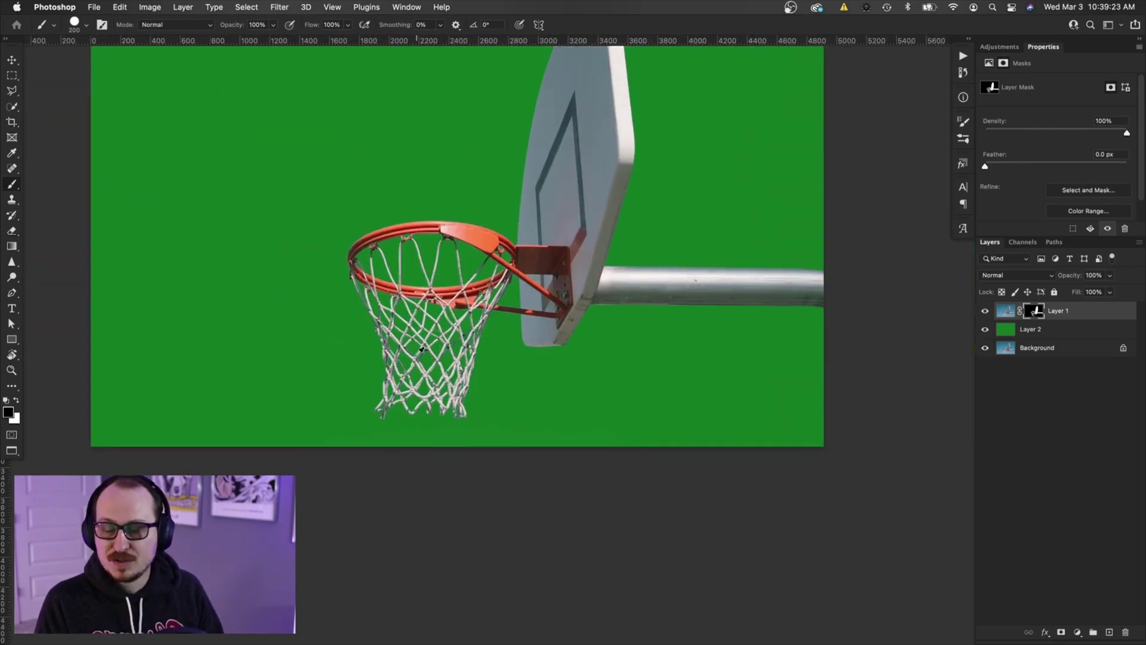
pyautogui.scroll(3, 416, 353)
pyautogui.scroll(5, 416, 352)
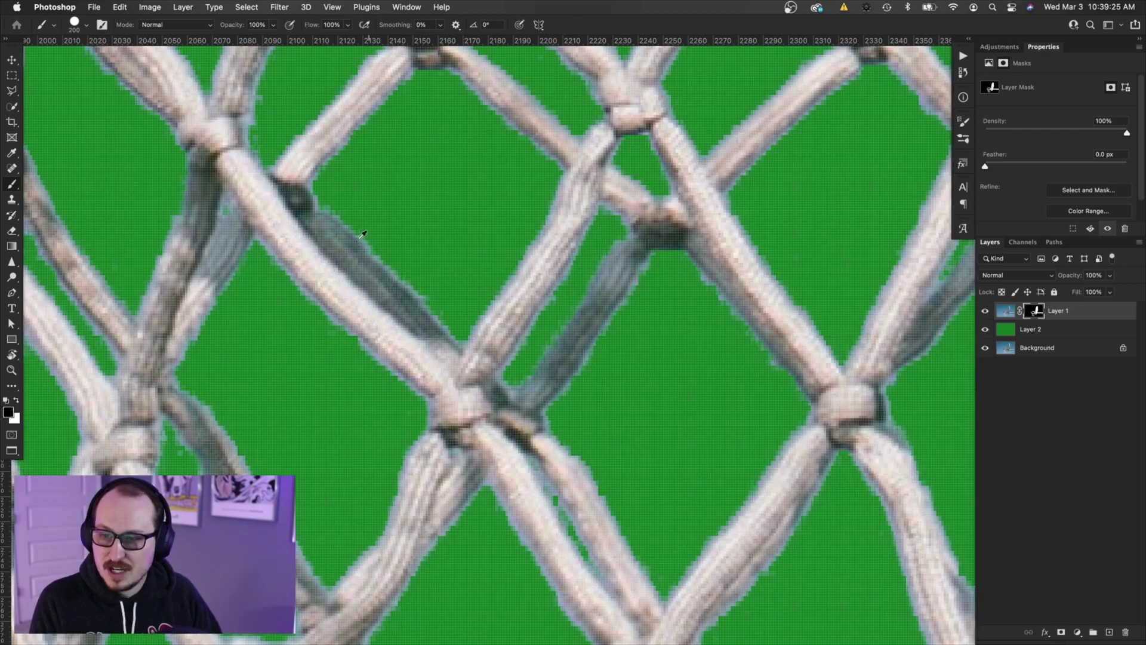
pyautogui.scroll(-2, 372, 362)
pyautogui.scroll(-6, 372, 363)
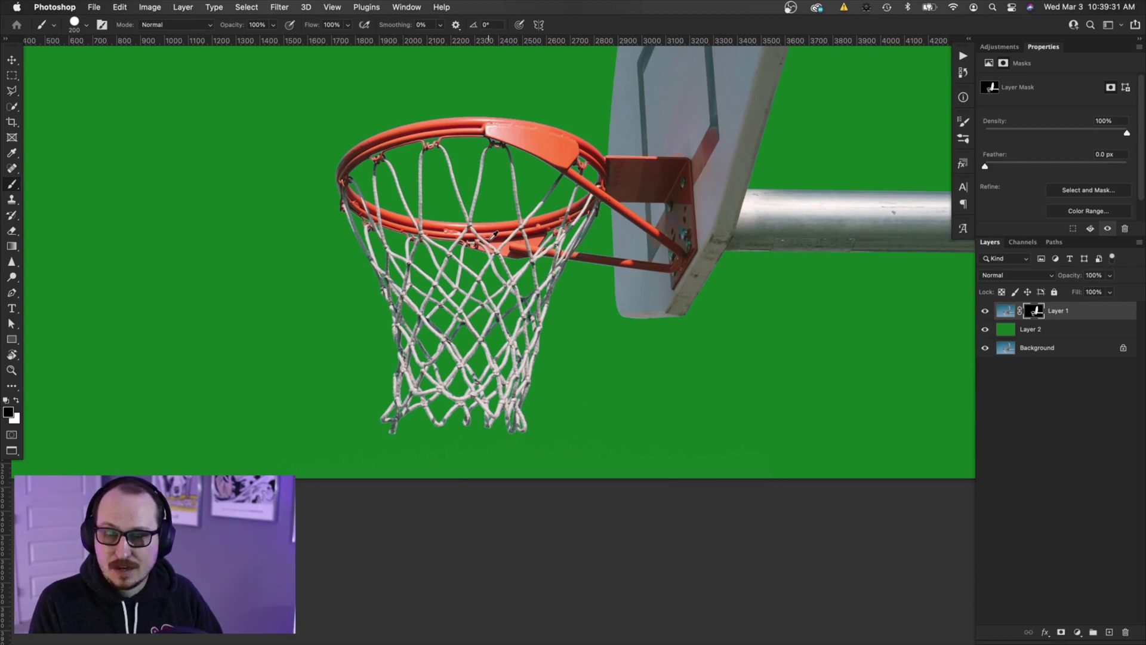
pyautogui.scroll(-2, 494, 235)
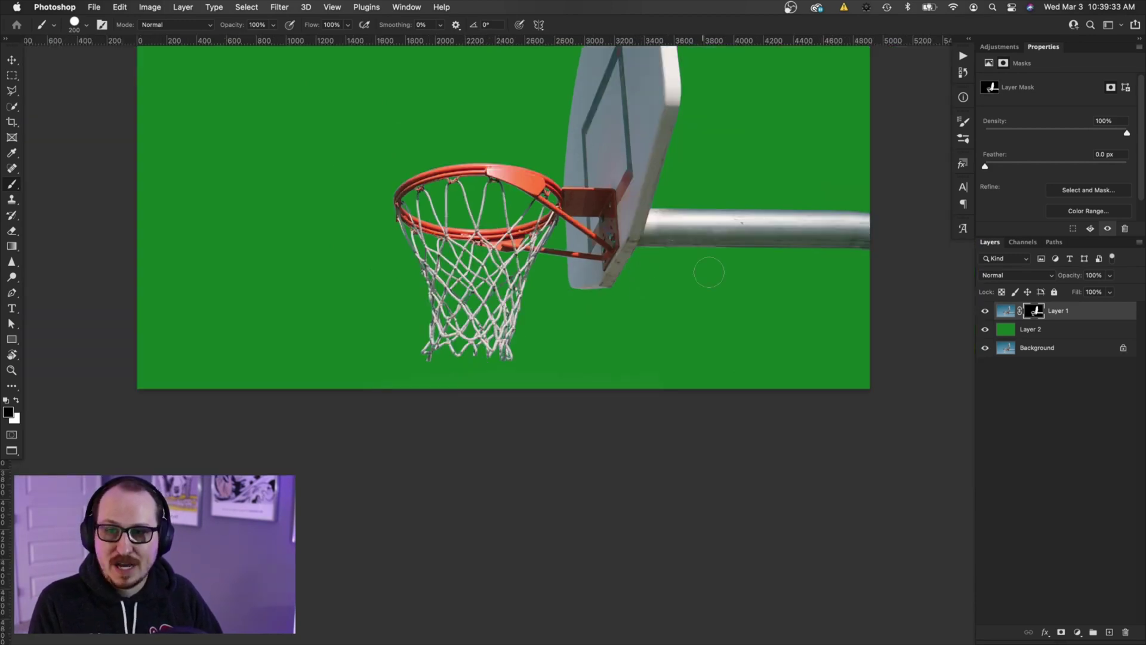
# Add a Hue/Saturation adjustment above Layer 1 and set the saturation of its Cyans to -100
pyautogui.press('z')
pyautogui.scroll(6, 468, 292)
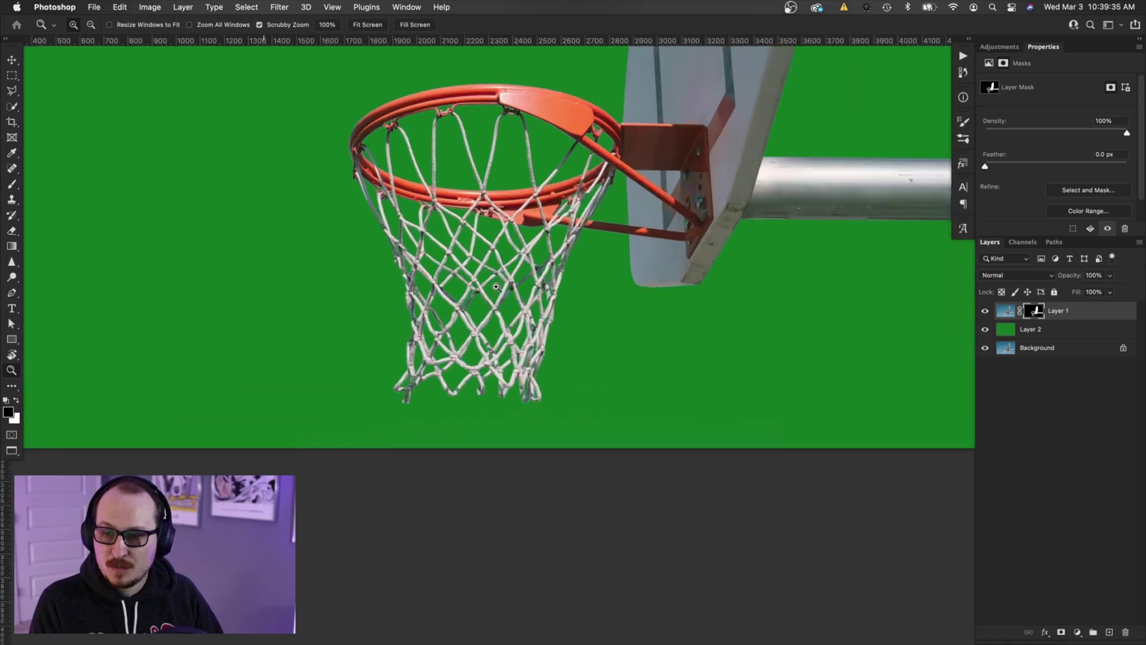
pyautogui.click(1000, 46)
pyautogui.click(1033, 100)
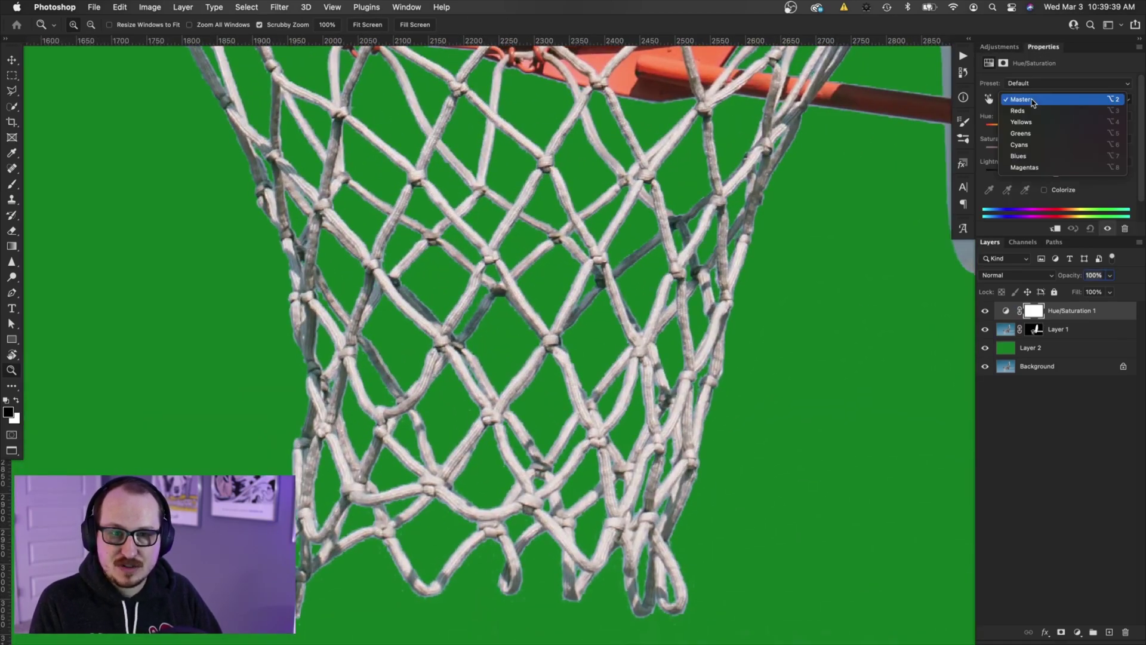
pyautogui.click(1038, 145)
pyautogui.moveTo(1041, 151); pyautogui.dragTo(1004, 151)
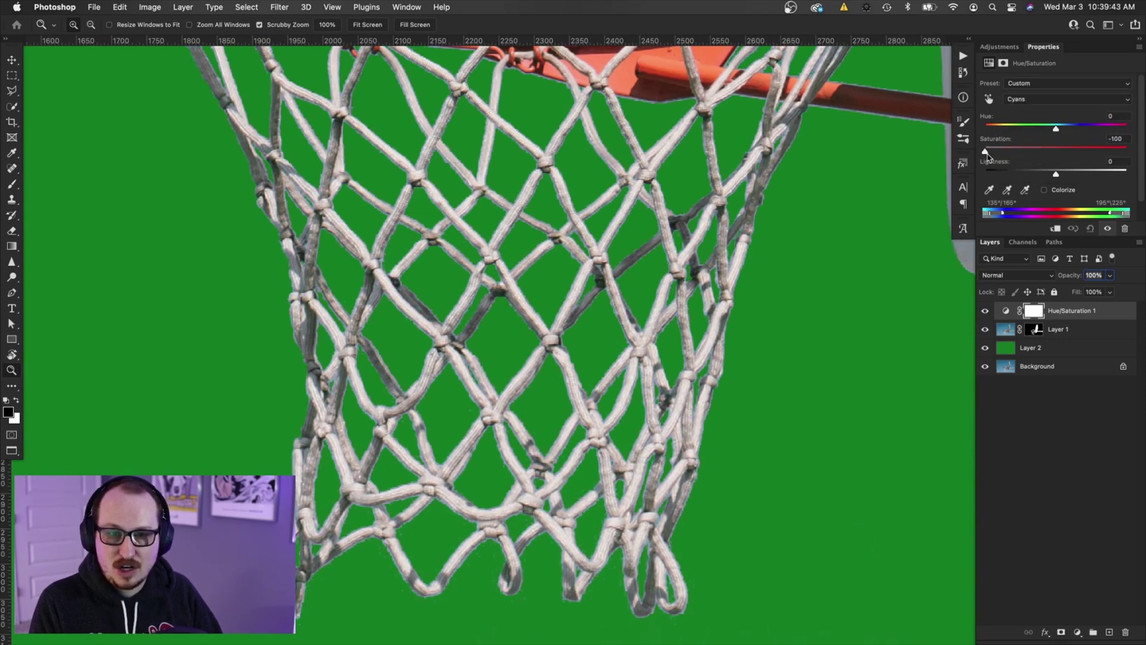
# Set the Hue/Saturation adjustment's Blues saturation to -100 and clip the adjustment to Layer 1
pyautogui.click(1038, 99)
pyautogui.click(1027, 112)
pyautogui.moveTo(1055, 151); pyautogui.dragTo(963, 148)
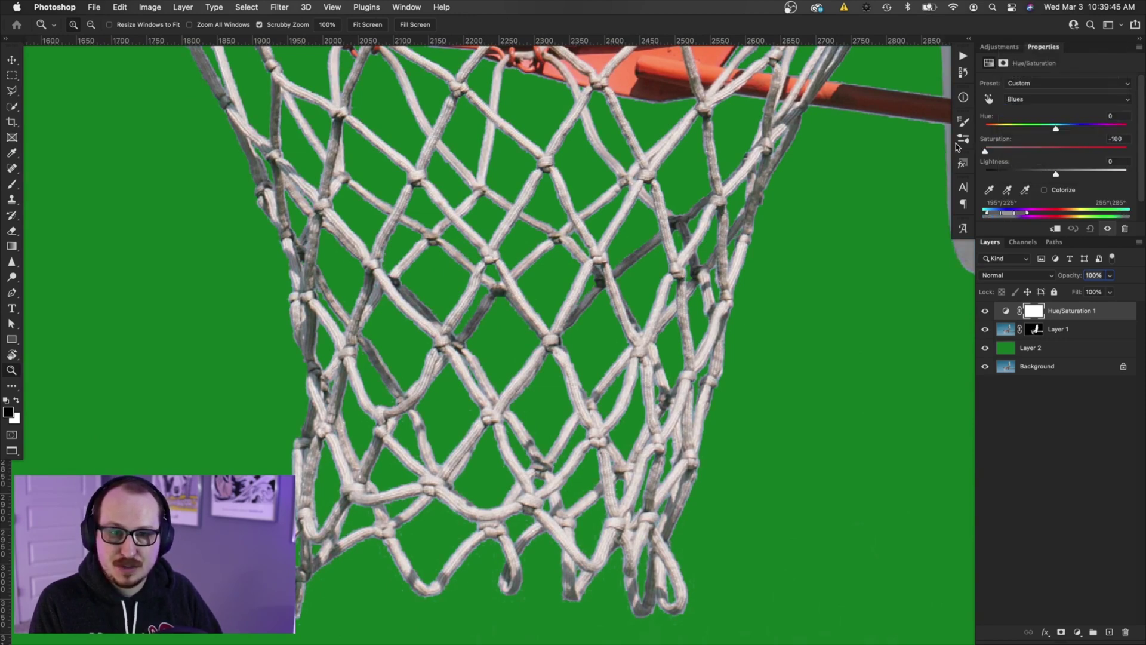
pyautogui.keyDown('alt'); pyautogui.click(1007, 317); pyautogui.keyUp('alt')
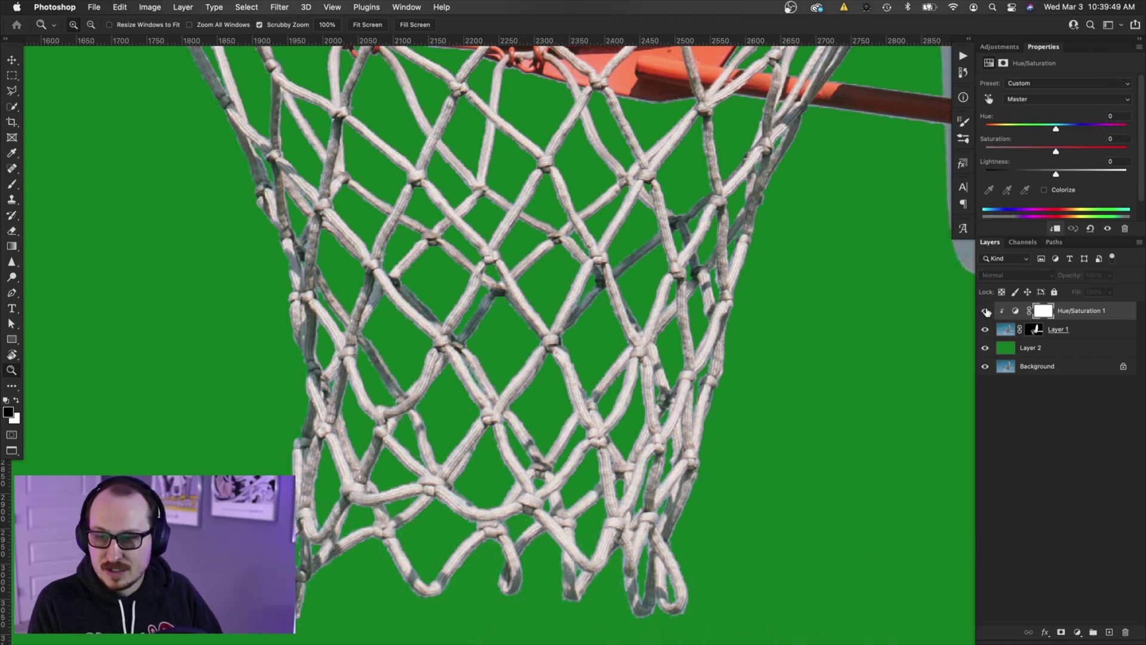
# Load Layer 1's mask as a selection and open it in Select and Mask
pyautogui.keyDown('alt'); pyautogui.click(585, 280); pyautogui.keyUp('alt')
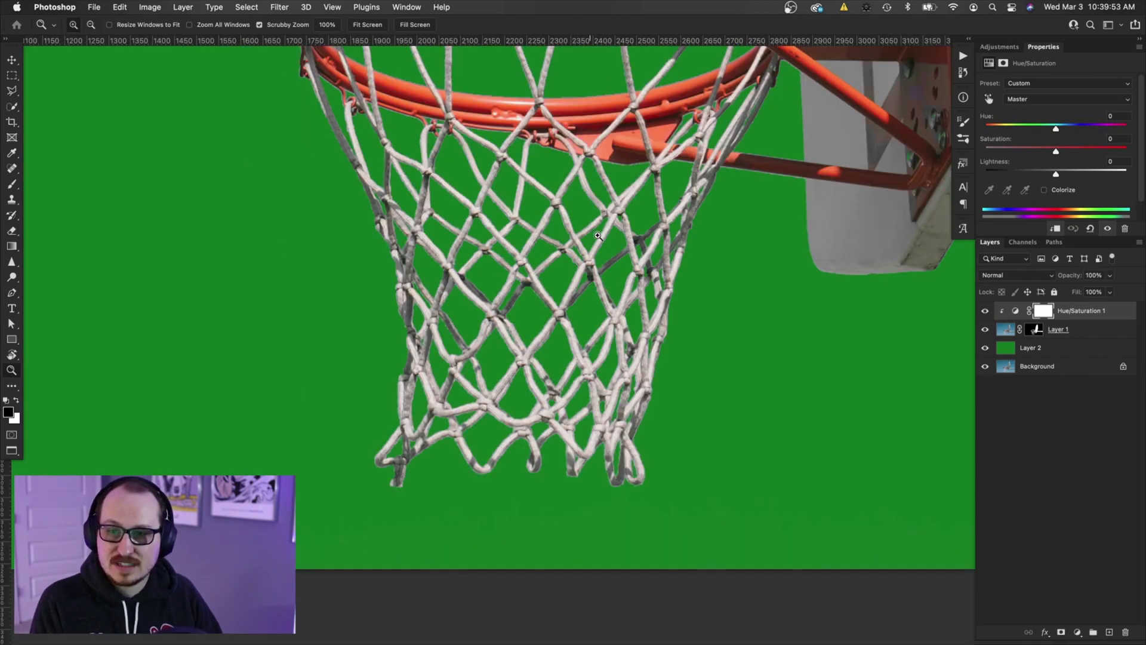
pyautogui.moveTo(566, 209); pyautogui.dragTo(562, 332)
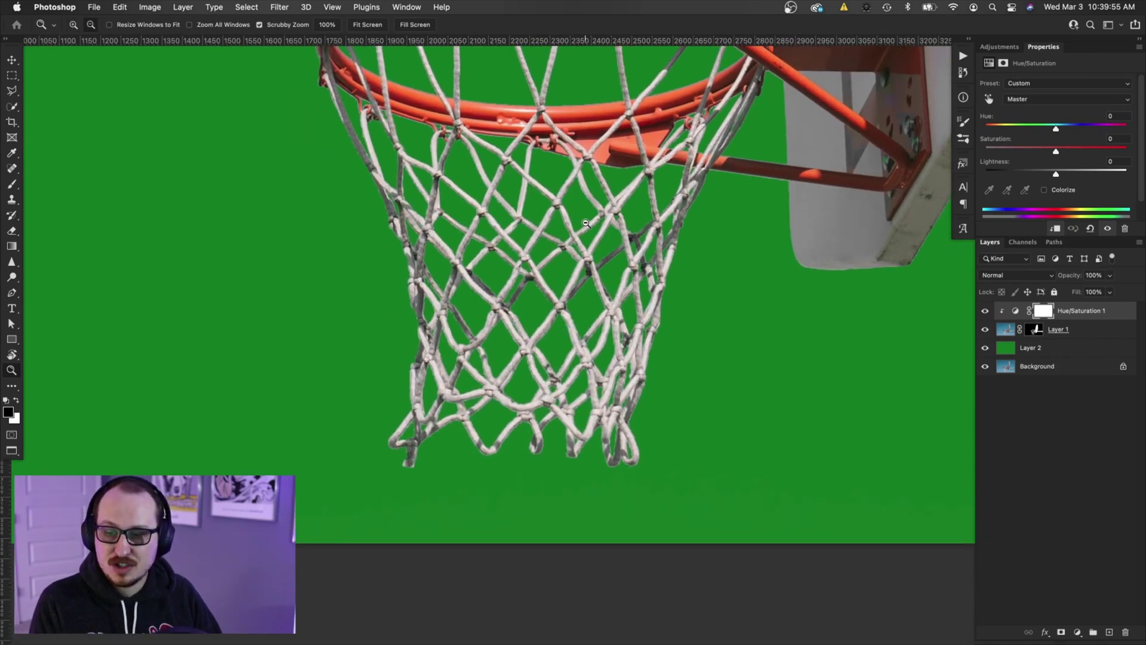
pyautogui.moveTo(600, 195); pyautogui.dragTo(535, 338)
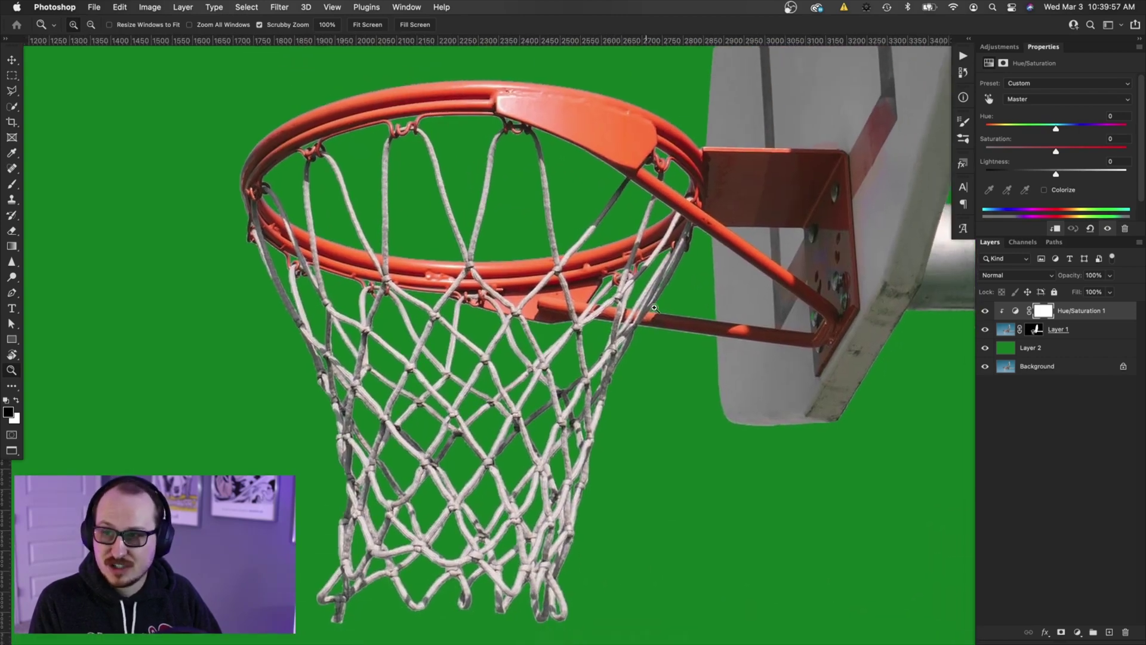
pyautogui.click(1035, 332)
pyautogui.keyDown('super'); pyautogui.click(1034, 332); pyautogui.keyUp('super')
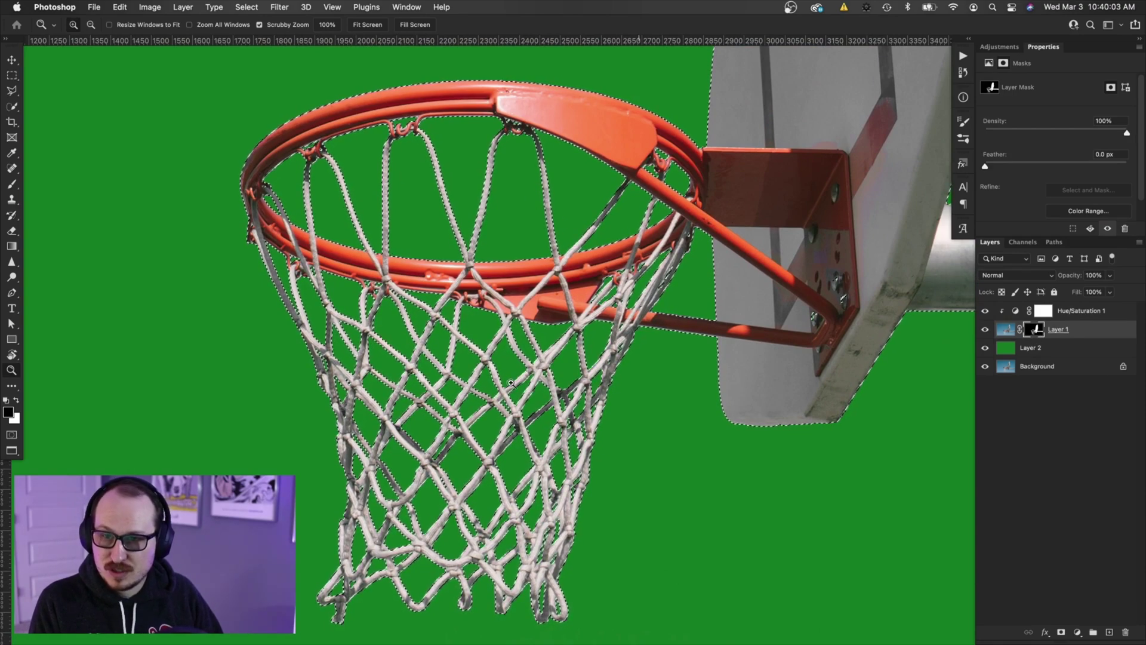
pyautogui.press('w')
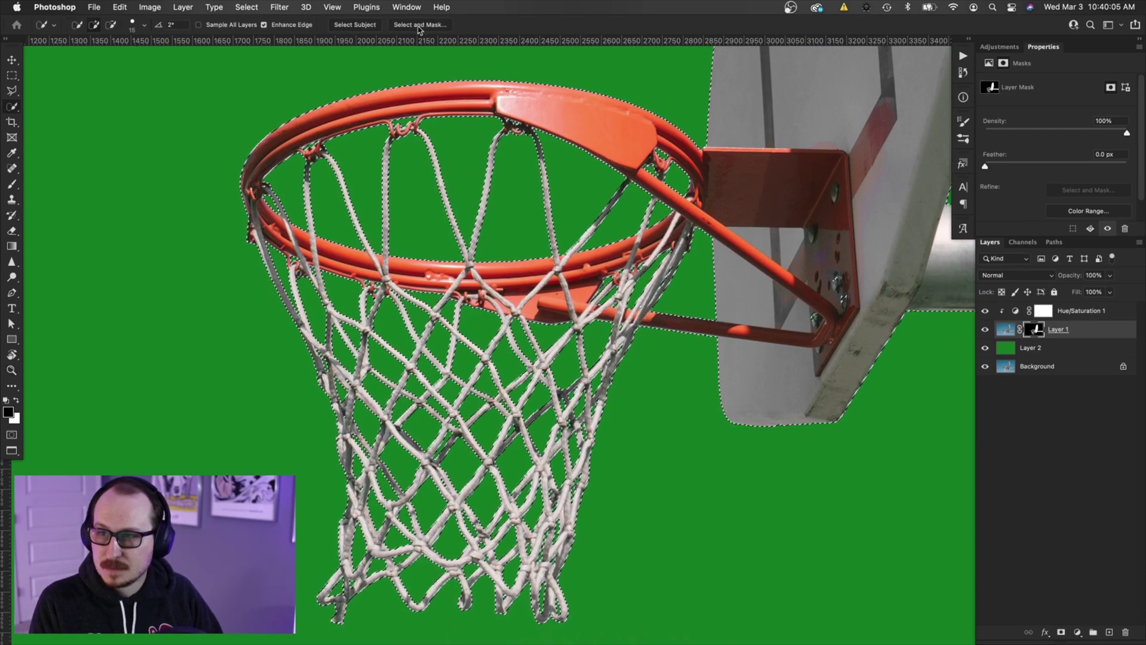
pyautogui.click(436, 25)
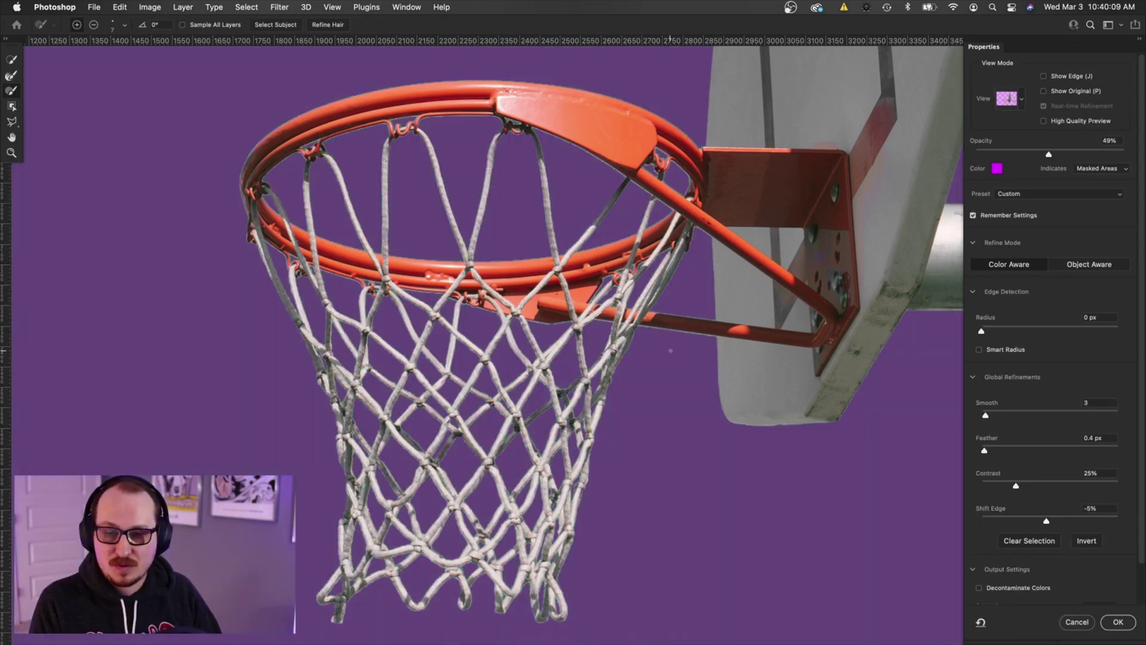
# Refine the mask along the inside of the rim's upper edge and its net hooks with a 35 px Refine Edge Brush
pyautogui.scroll(5, 304, 104)
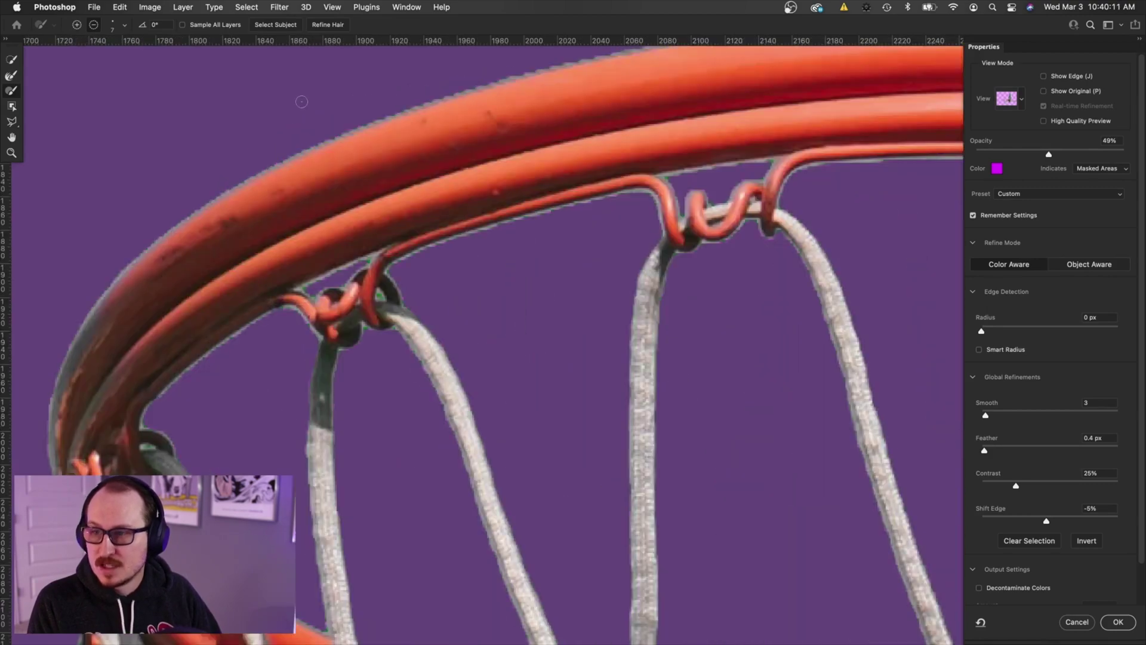
pyautogui.scroll(-2, 229, 136)
pyautogui.press('r')
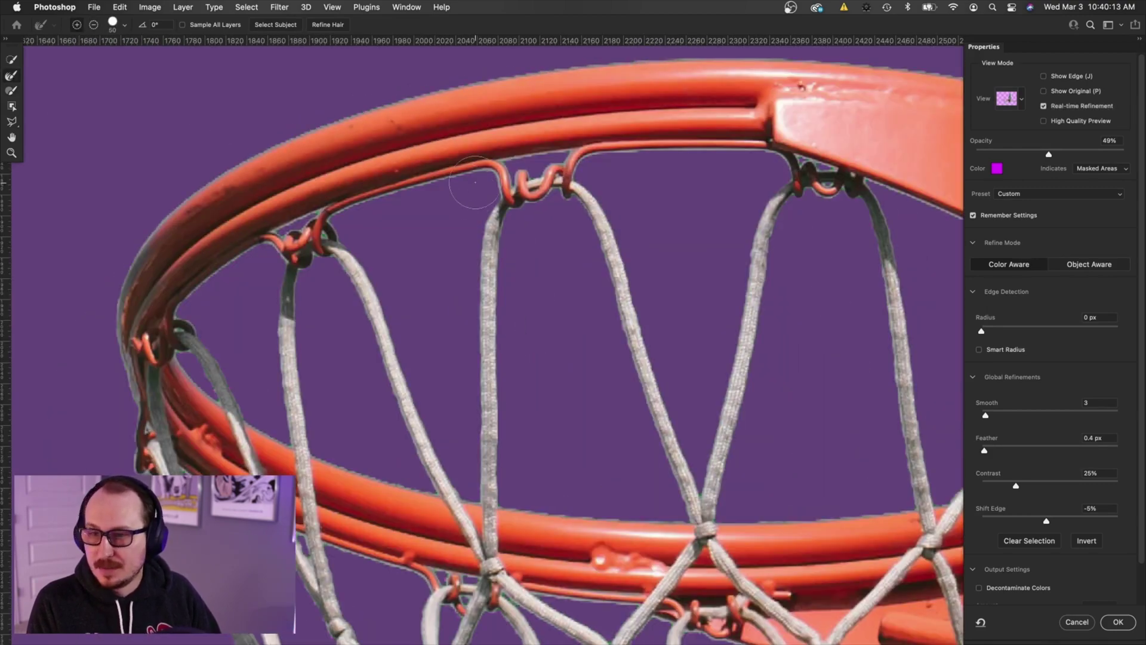
pyautogui.moveTo(450, 176); pyautogui.dragTo(341, 213)
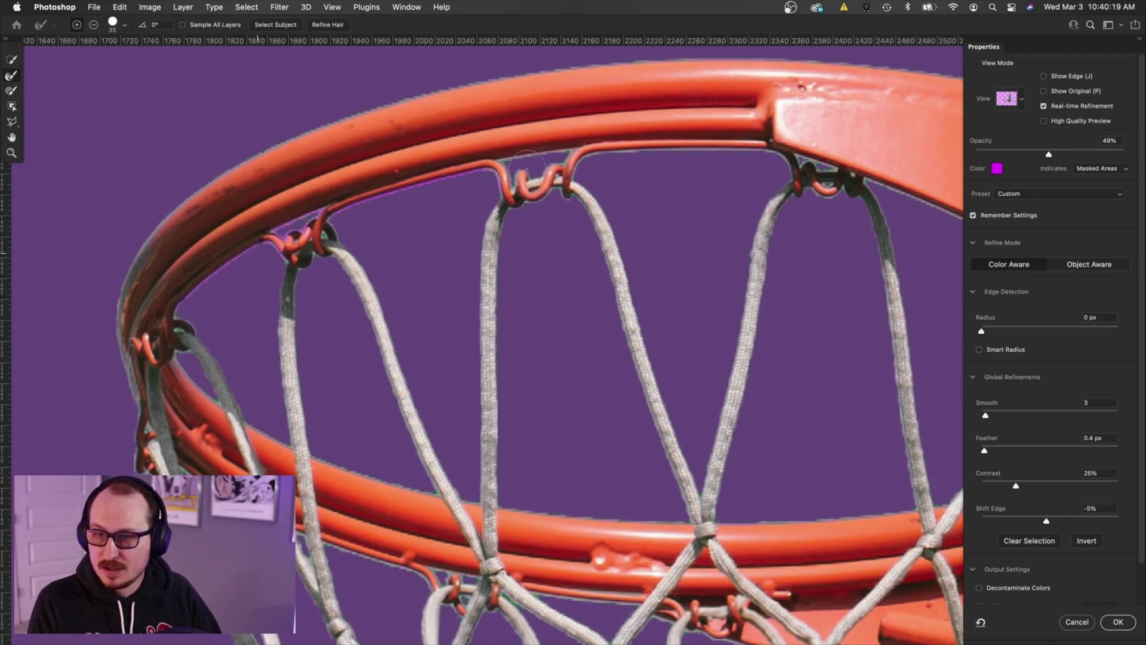
pyautogui.moveTo(579, 152)
pyautogui.mouseDown()
pyautogui.moveTo(730, 155)
pyautogui.moveTo(812, 166)
pyautogui.moveTo(842, 191)
pyautogui.mouseUp()
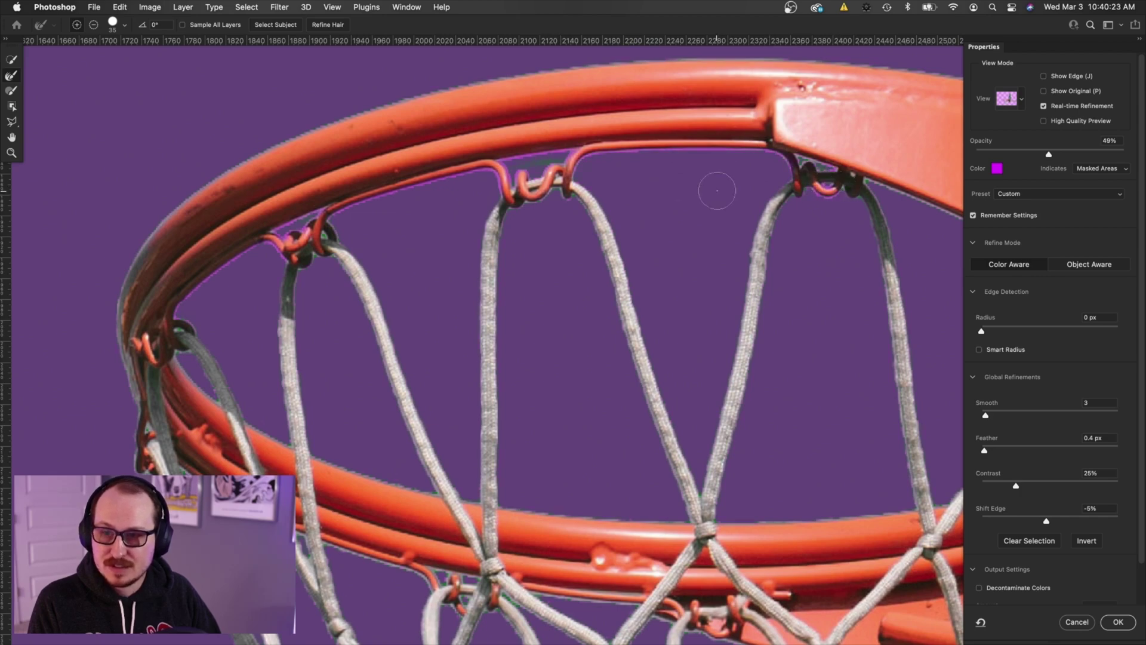
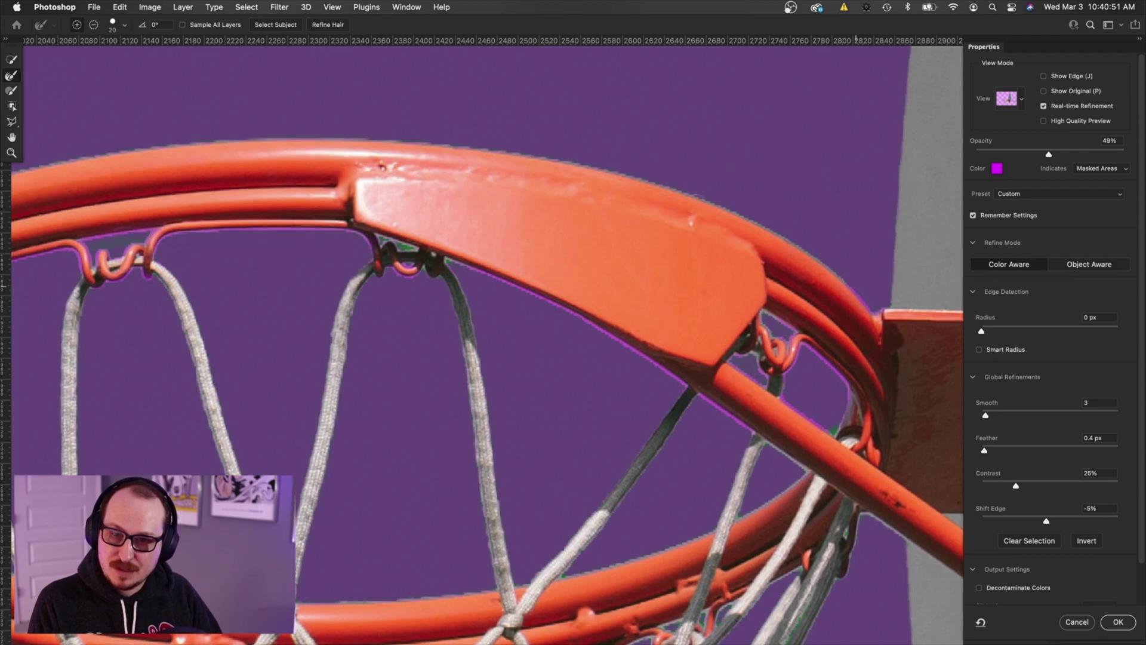
# Refine the mask along the rim's outer upper edge, from the mounting plate around to the far curve, with a 20 px Refine Edge Brush
pyautogui.moveTo(260, 136)
pyautogui.mouseDown()
pyautogui.moveTo(99, 152)
pyautogui.moveTo(73, 169)
pyautogui.mouseUp()
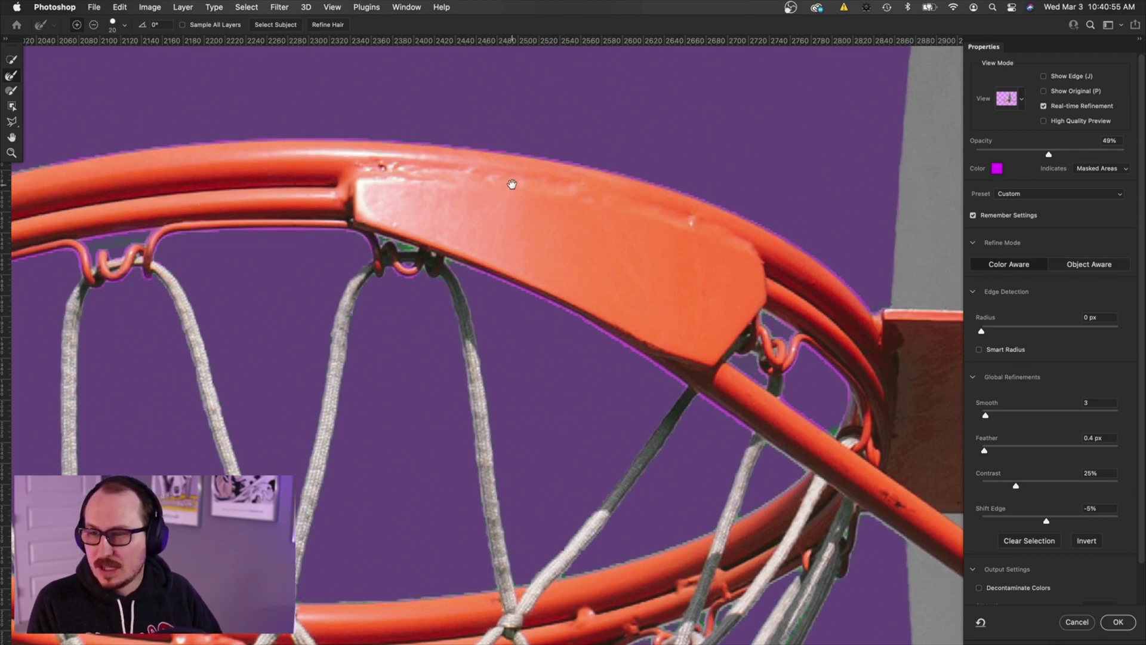
pyautogui.hscroll(-10, 512, 185)
pyautogui.moveTo(532, 157)
pyautogui.mouseDown()
pyautogui.moveTo(445, 139)
pyautogui.moveTo(233, 219)
pyautogui.moveTo(156, 289)
pyautogui.moveTo(132, 329)
pyautogui.moveTo(121, 423)
pyautogui.moveTo(134, 453)
pyautogui.mouseUp()
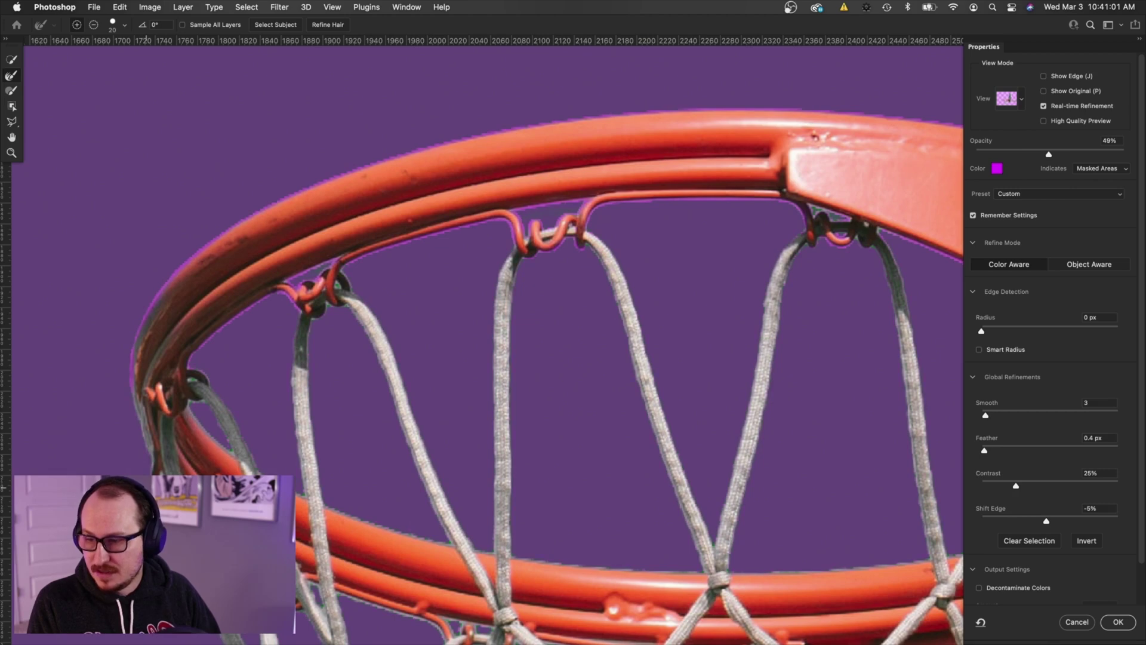
# Touch up the mask along the outer curve at the rim's far end with a 30 px Brush
pyautogui.press('b')
pyautogui.press(']')
pyautogui.press(']')
pyautogui.press(']')
pyautogui.moveTo(149, 365)
pyautogui.mouseDown()
pyautogui.moveTo(173, 301)
pyautogui.moveTo(219, 257)
pyautogui.mouseUp()
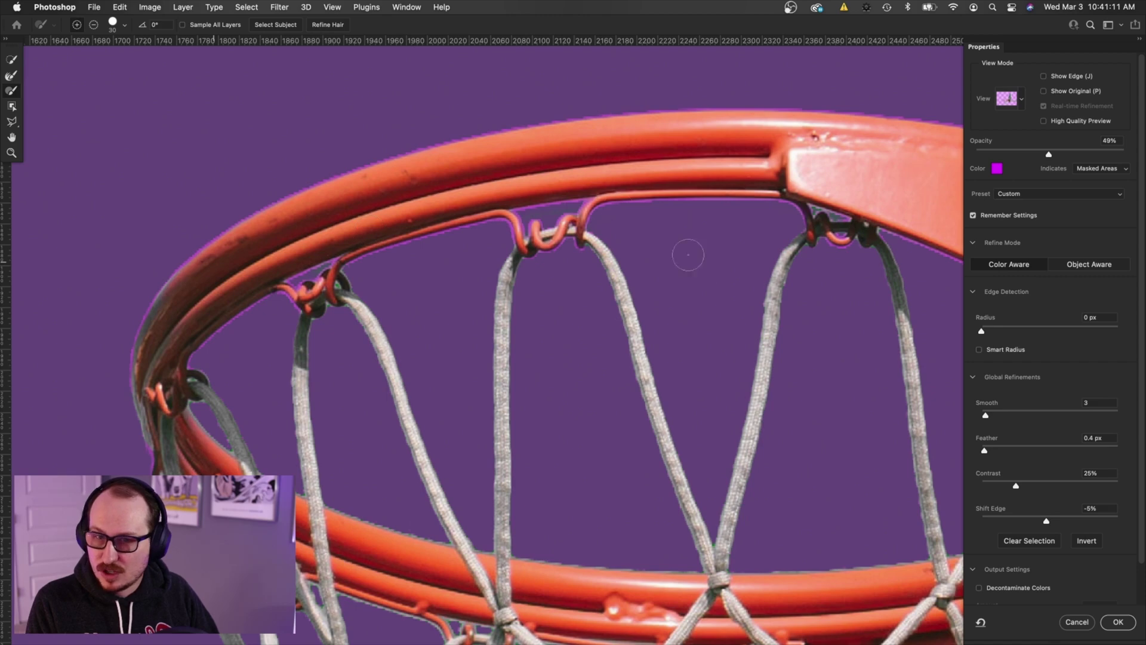
pyautogui.moveTo(837, 422); pyautogui.dragTo(721, 287)
pyautogui.moveTo(747, 514); pyautogui.dragTo(451, 340)
pyautogui.hscroll(2, 456, 341)
pyautogui.scroll(-1, 456, 341)
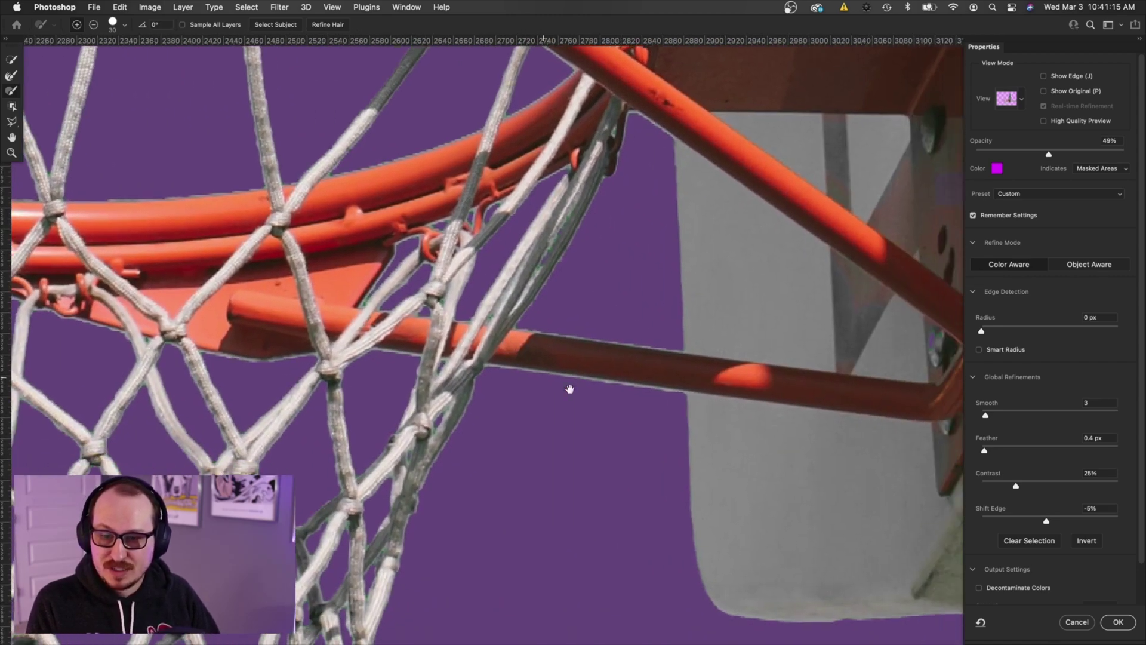
# Refine the edges of the lower support bar and the front rim's upper edge with a 20 px Refine Edge Brush
pyautogui.click(11, 75)
pyautogui.moveTo(486, 364); pyautogui.dragTo(671, 385)
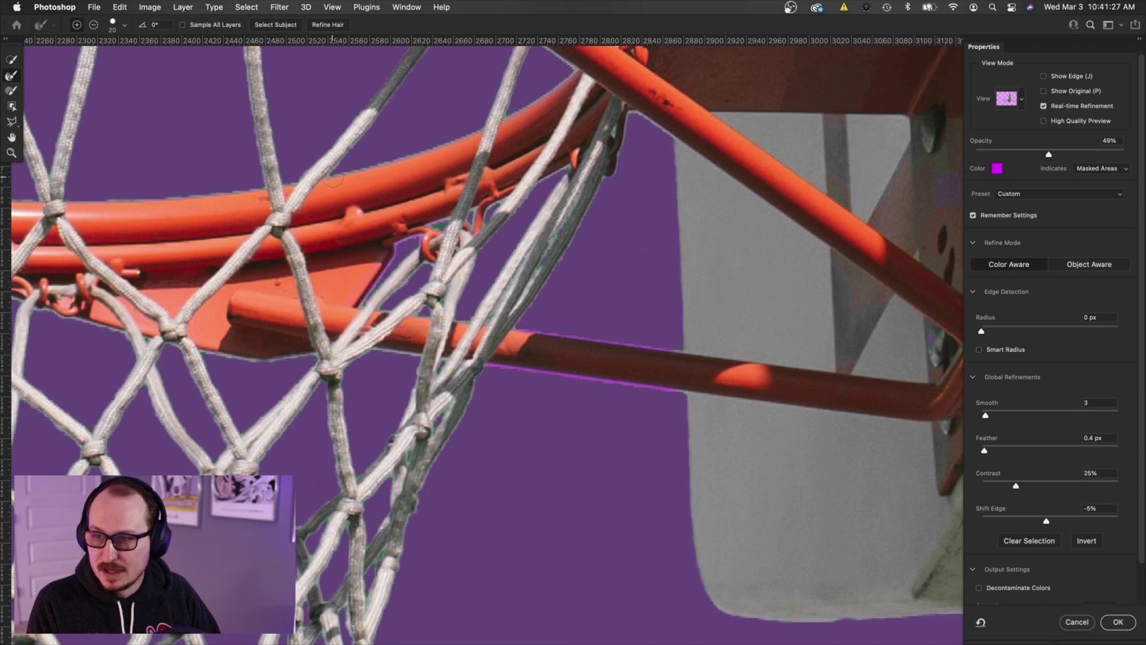
pyautogui.moveTo(468, 126); pyautogui.dragTo(399, 136)
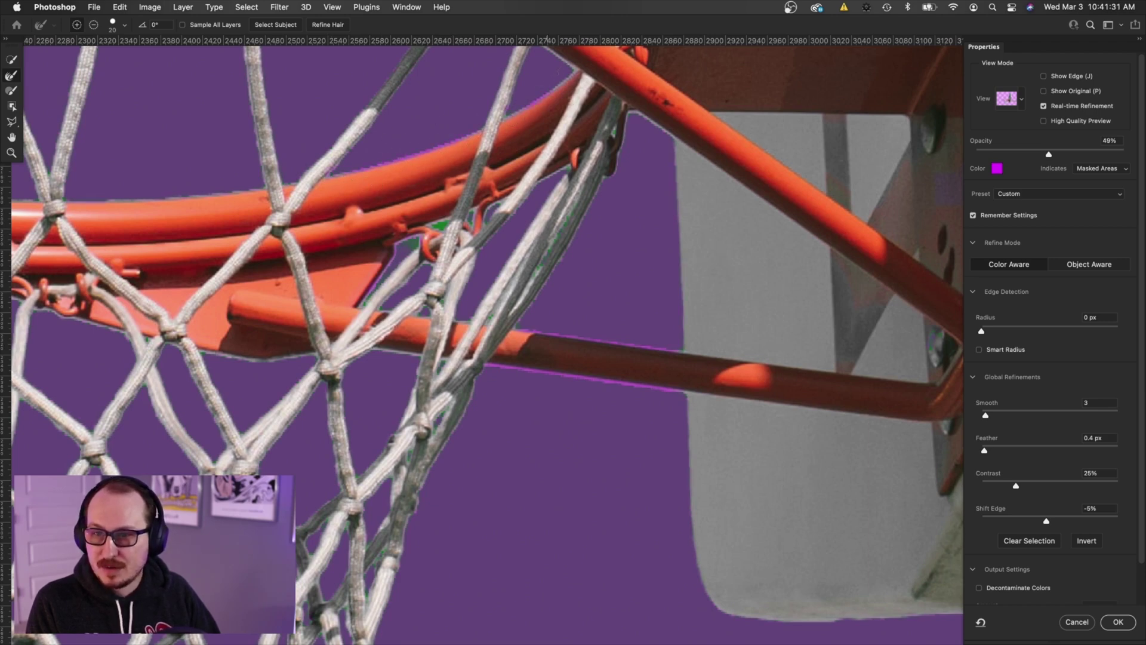
# Refine the mask along the underside of the front rim and its mounting plate with the Refine Edge Brush
pyautogui.scroll(5, 545, 86)
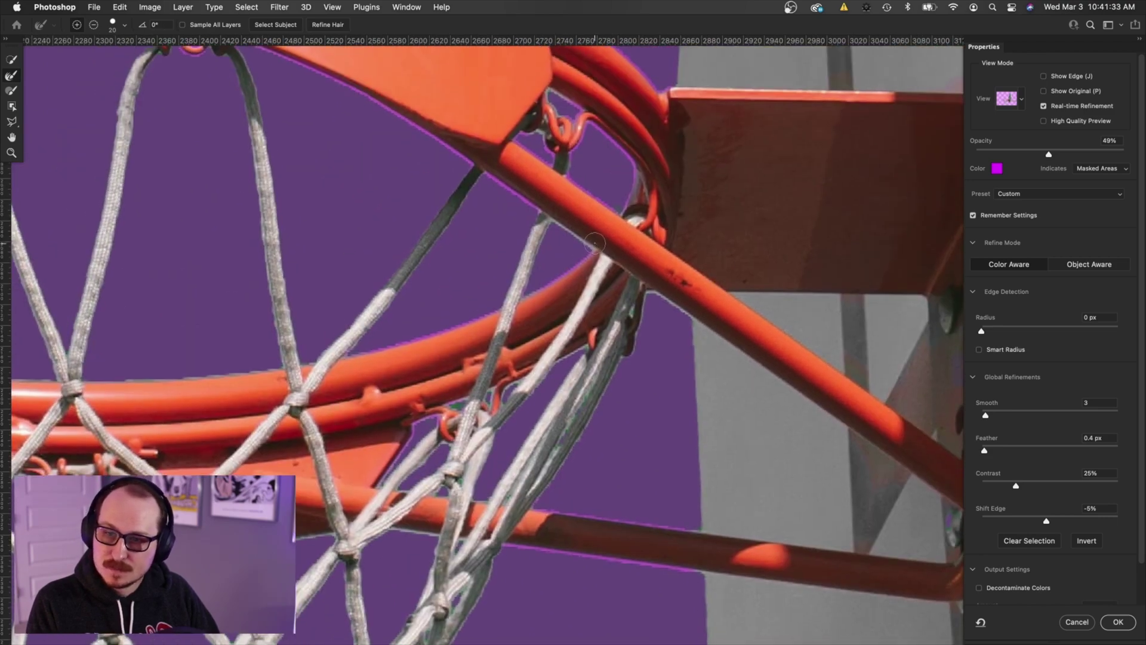
pyautogui.hscroll(-10, 657, 299)
pyautogui.scroll(5, 657, 298)
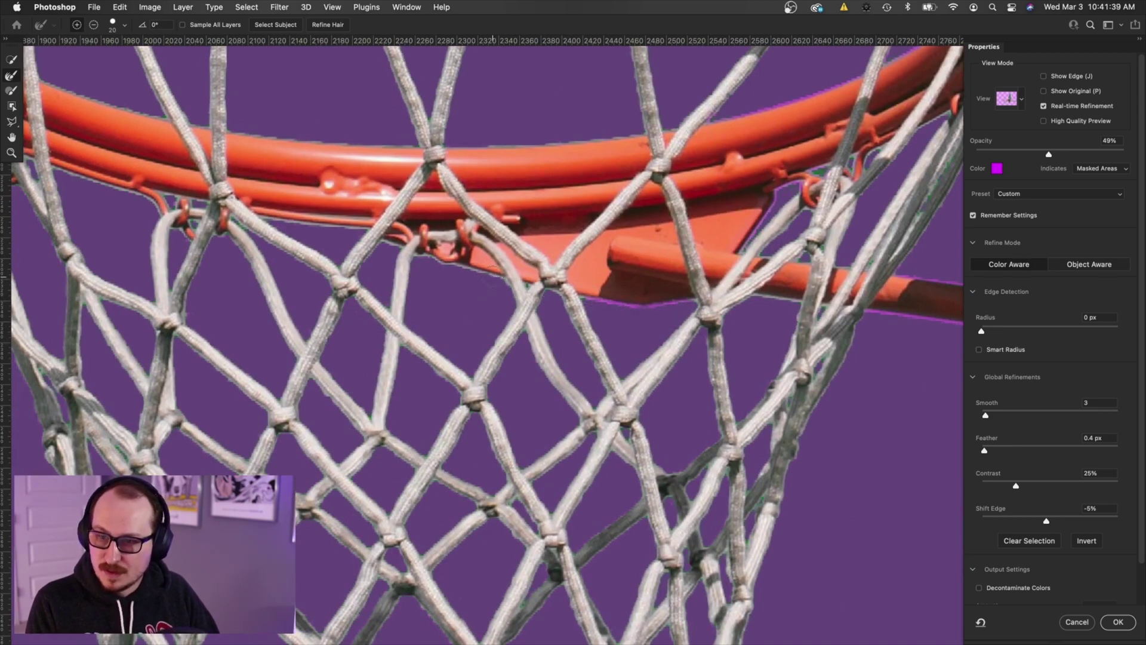
pyautogui.moveTo(494, 276); pyautogui.dragTo(445, 263)
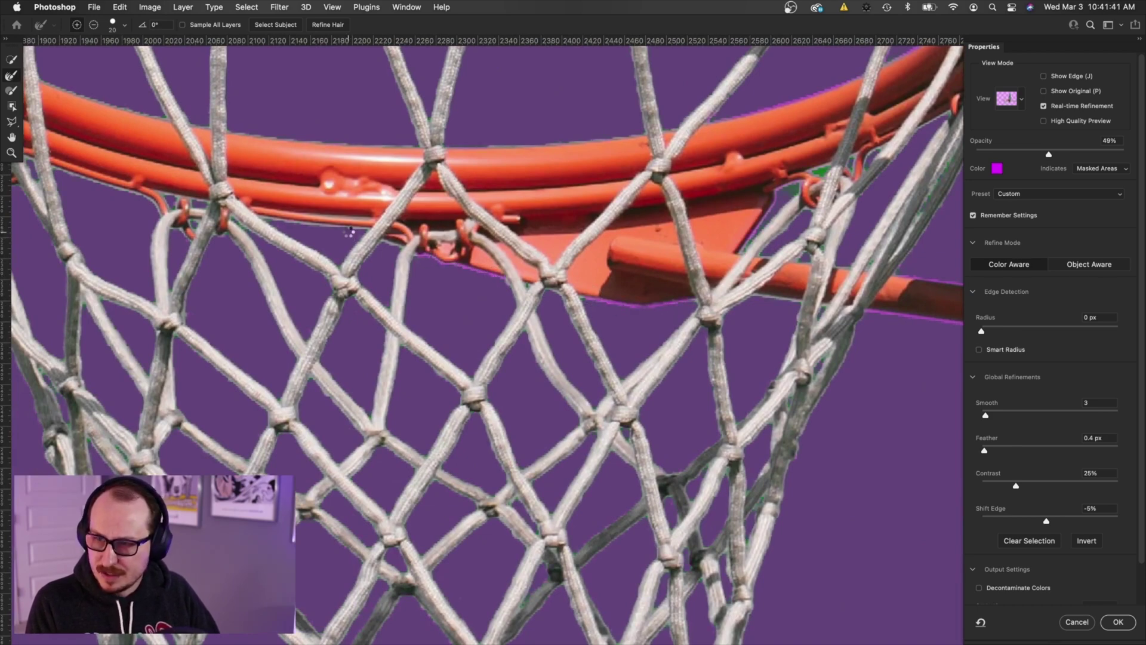
pyautogui.moveTo(298, 214); pyautogui.dragTo(262, 213)
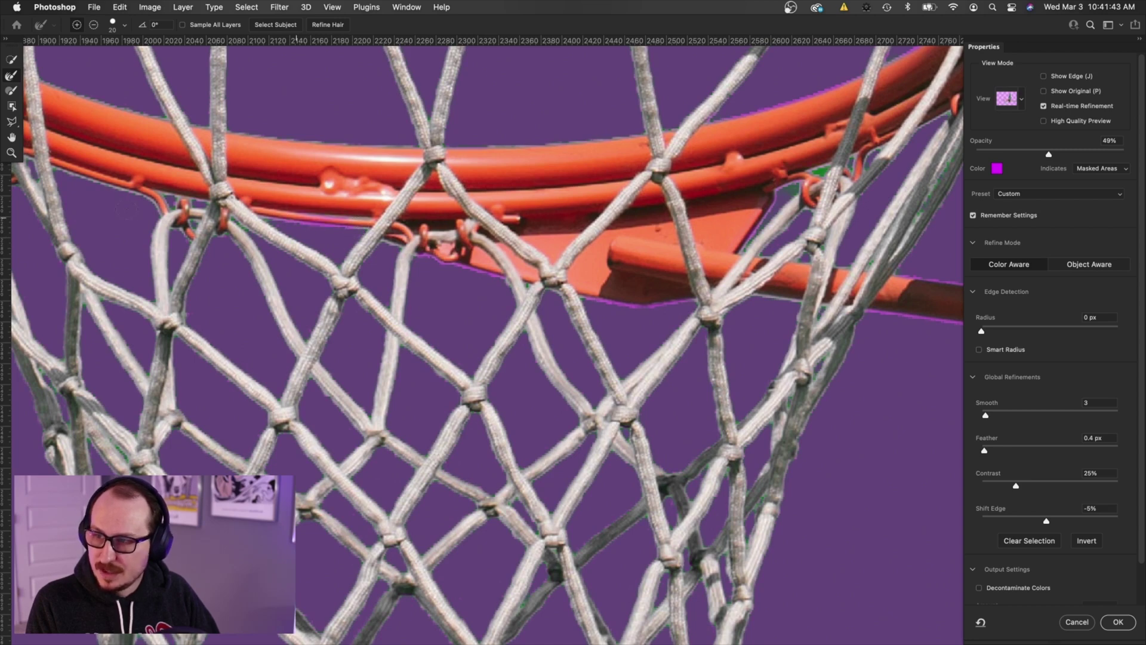
pyautogui.moveTo(155, 208); pyautogui.dragTo(59, 168)
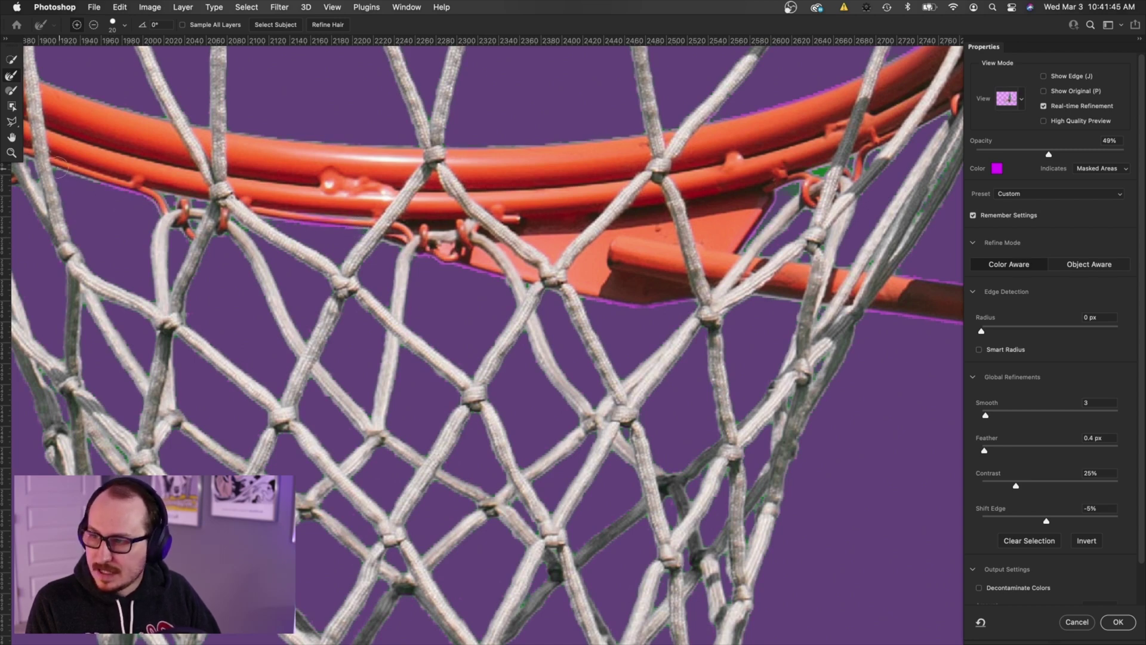
# Set the global Smooth refinement to 6 and accept the Select and Mask result
pyautogui.scroll(-5, 490, 476)
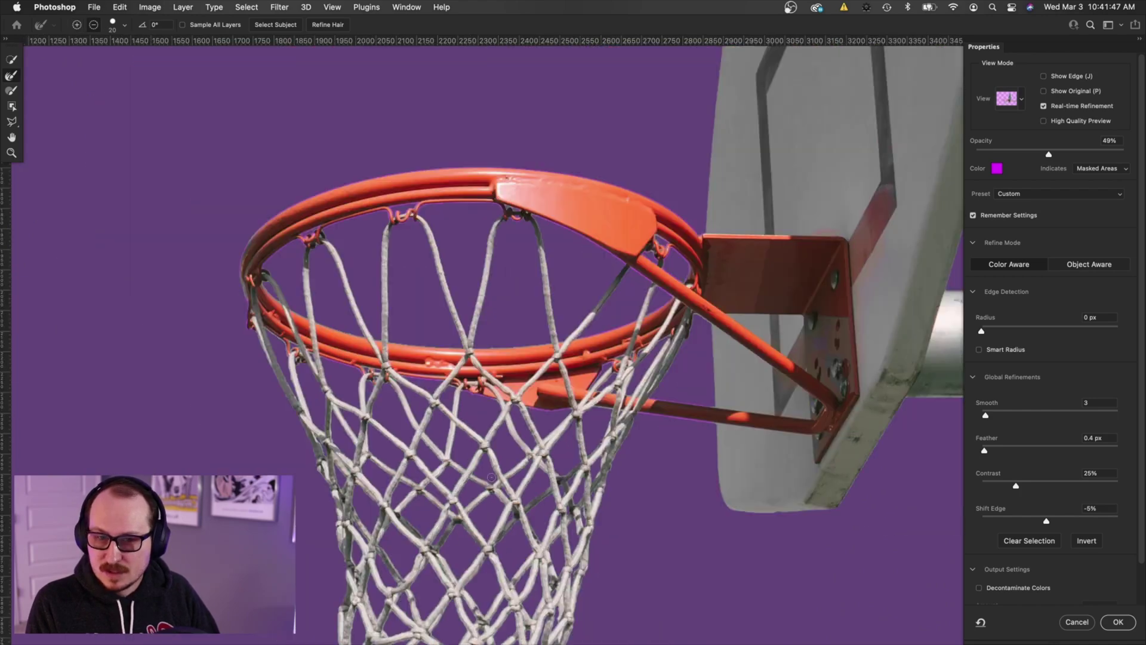
pyautogui.moveTo(659, 466); pyautogui.dragTo(547, 428)
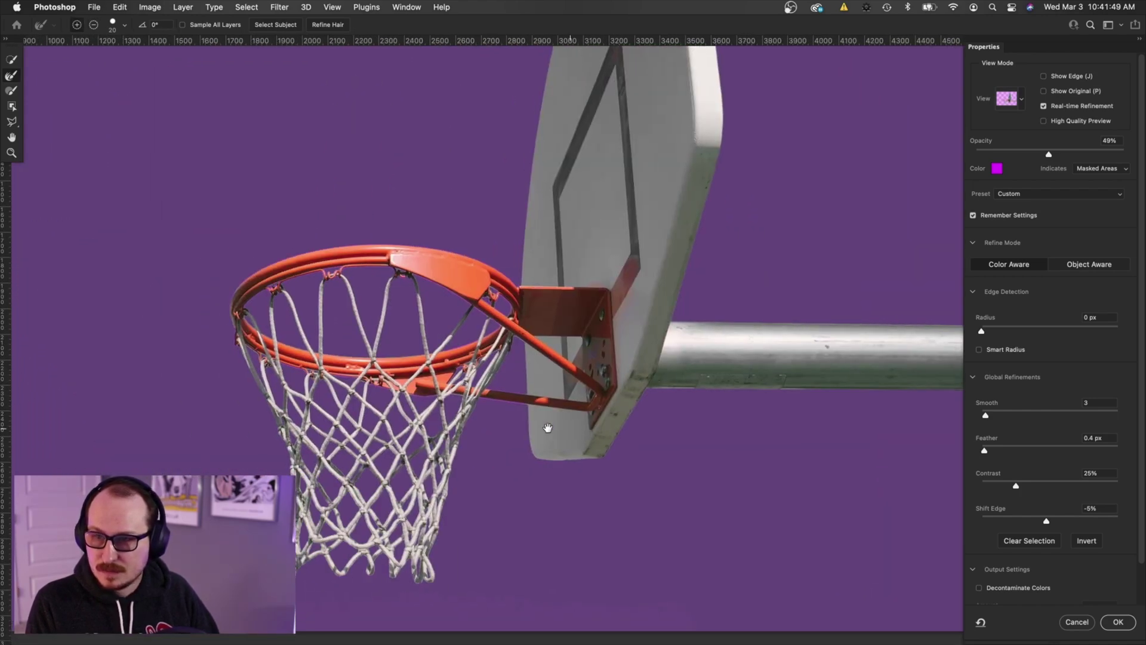
pyautogui.doubleClick(1115, 403)
pyautogui.write('6')
pyautogui.press('Tab')
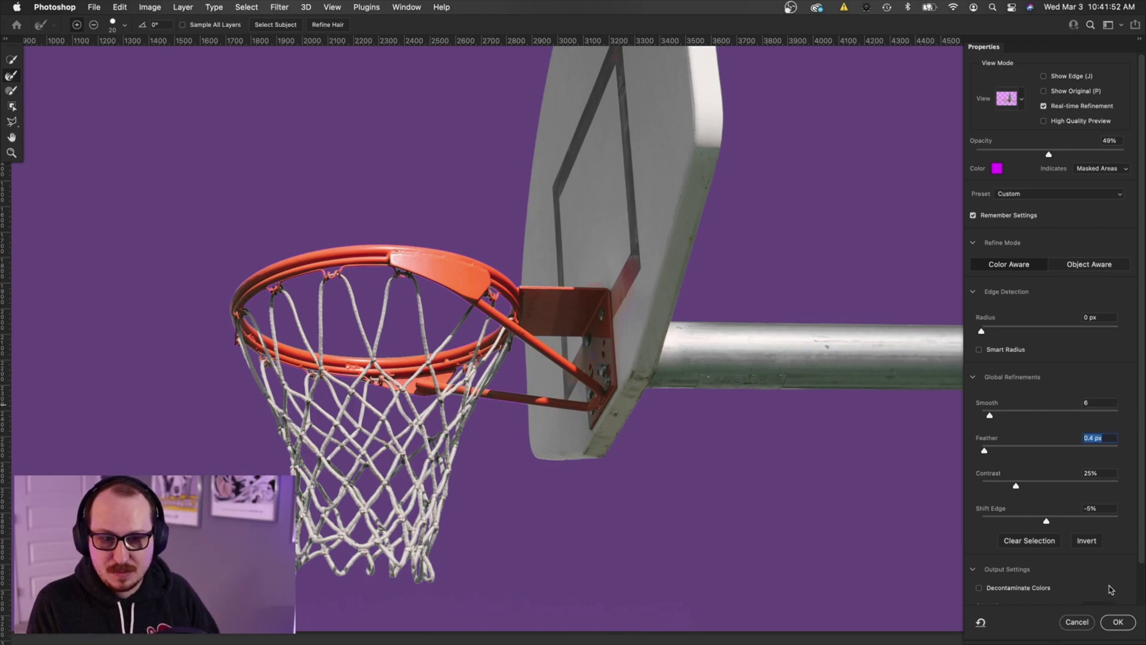
pyautogui.click(1117, 622)
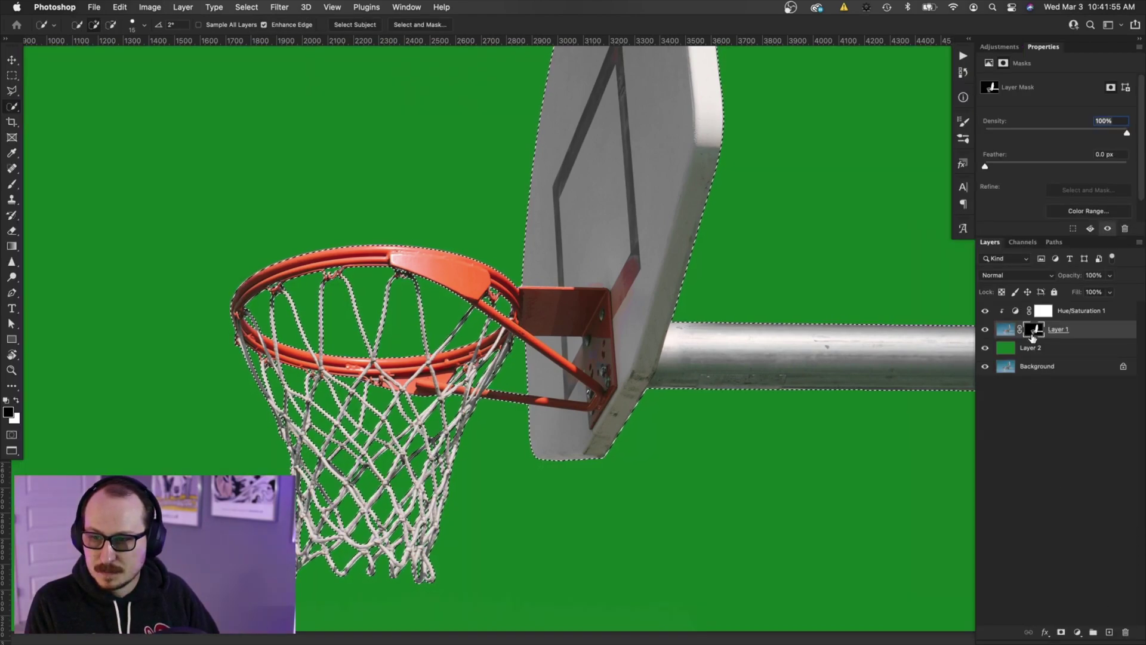
# Delete Layer 1's existing mask and add a new layer mask from the refined selection
pyautogui.press('super+d')
pyautogui.press('z')
pyautogui.moveTo(442, 305); pyautogui.dragTo(522, 299)
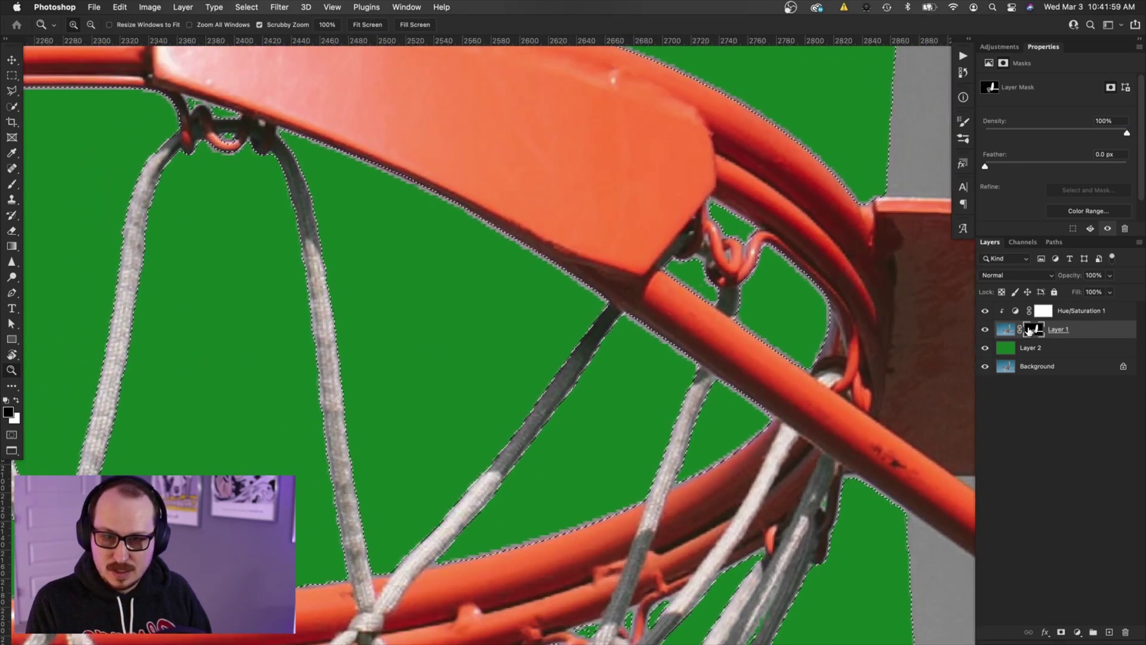
pyautogui.rightClick(1029, 329)
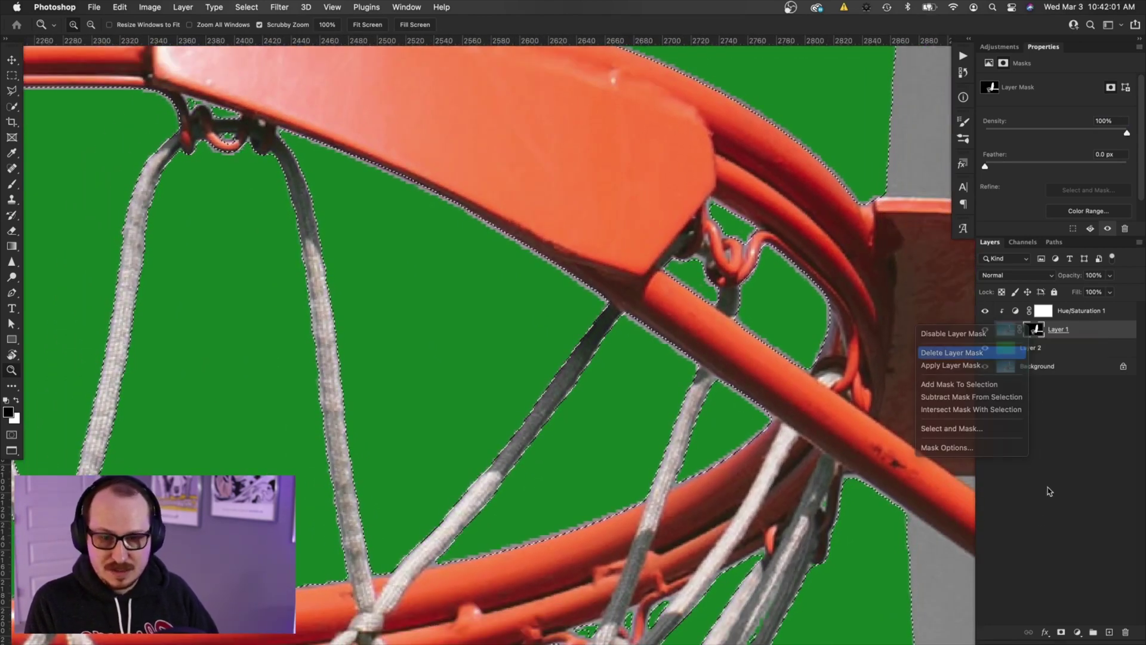
pyautogui.click(991, 353)
pyautogui.click(1062, 632)
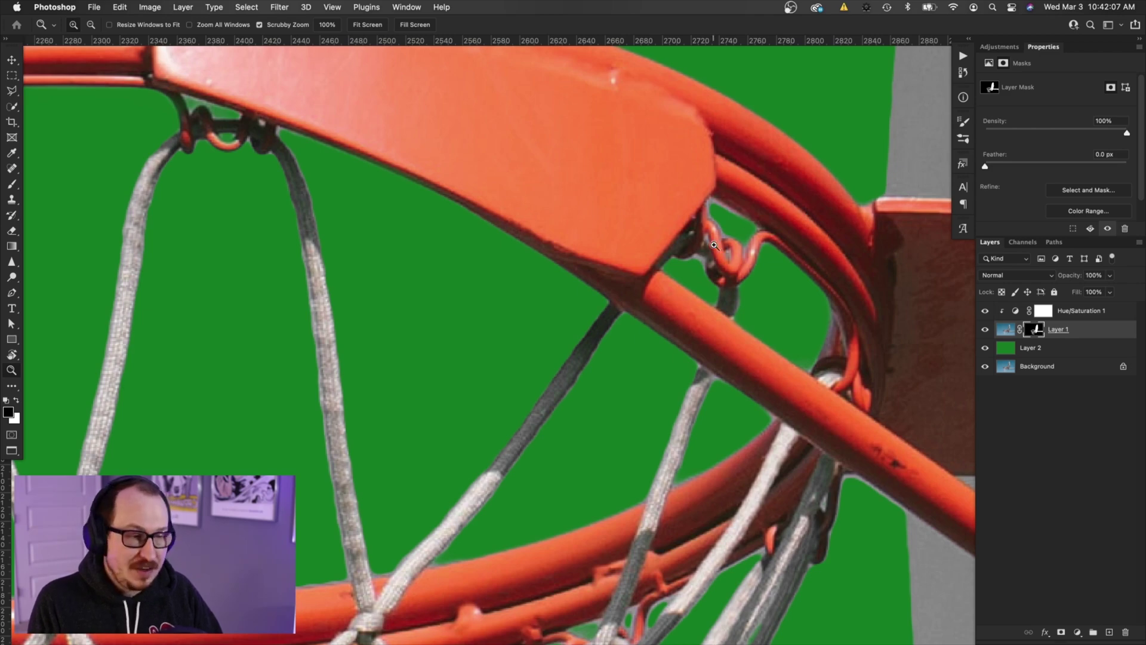
# Apply the Minimum filter to Layer 1's mask with a 1 pixel radius, preserving squareness
pyautogui.keyDown('alt'); pyautogui.click(510, 351); pyautogui.keyUp('alt')
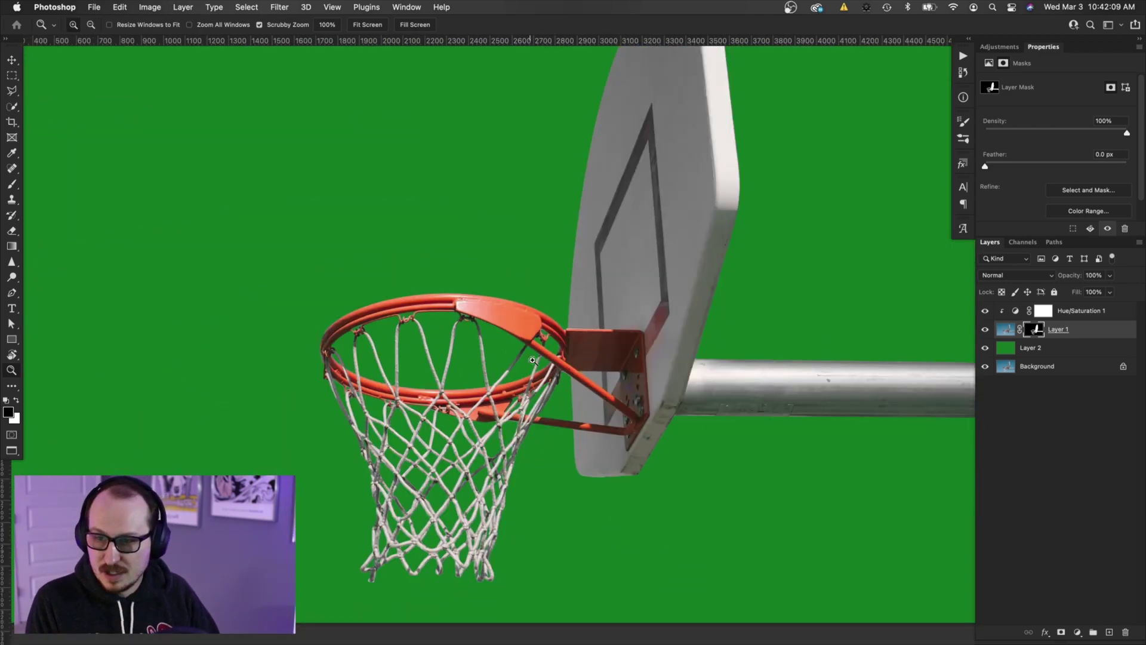
pyautogui.scroll(2, 457, 551)
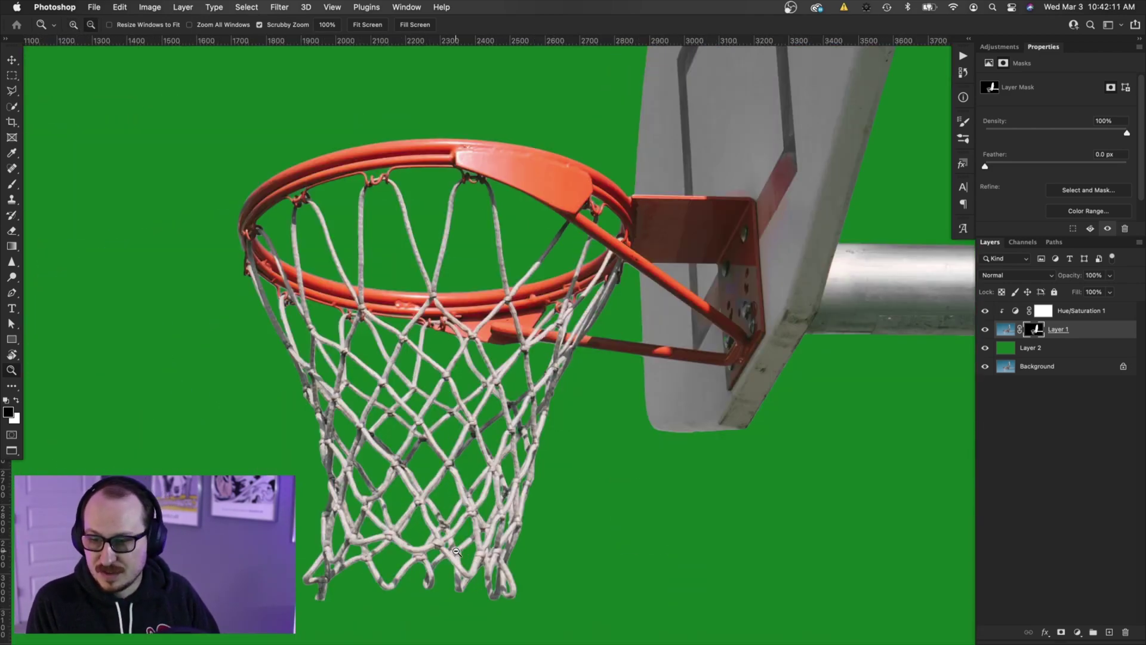
pyautogui.scroll(3, 463, 565)
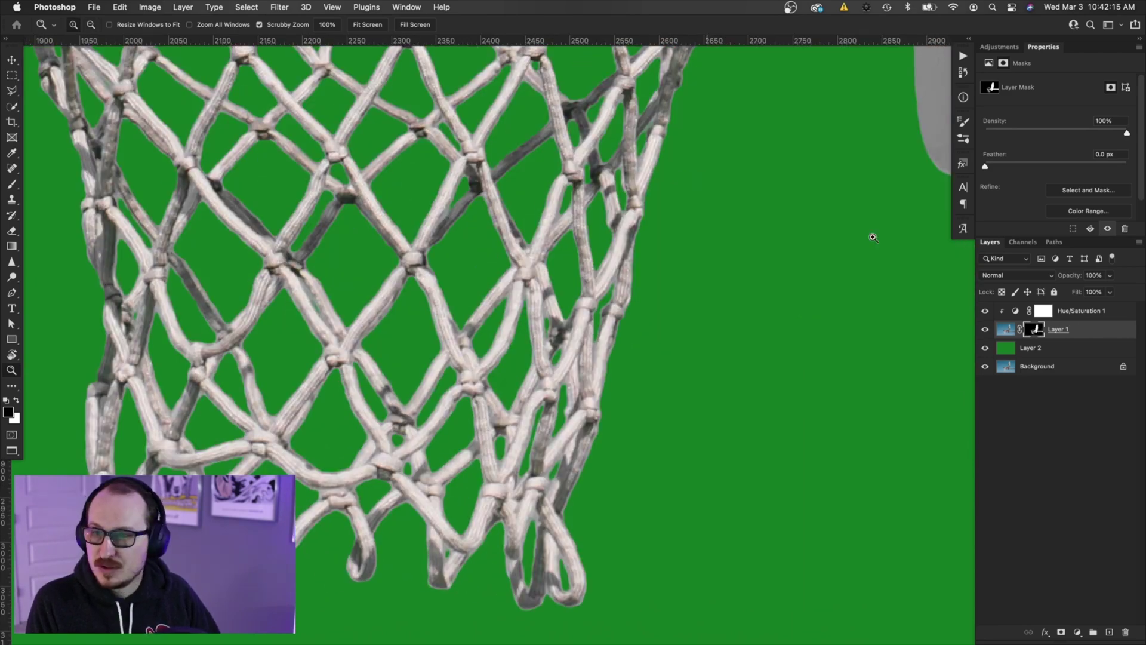
pyautogui.click(281, 7)
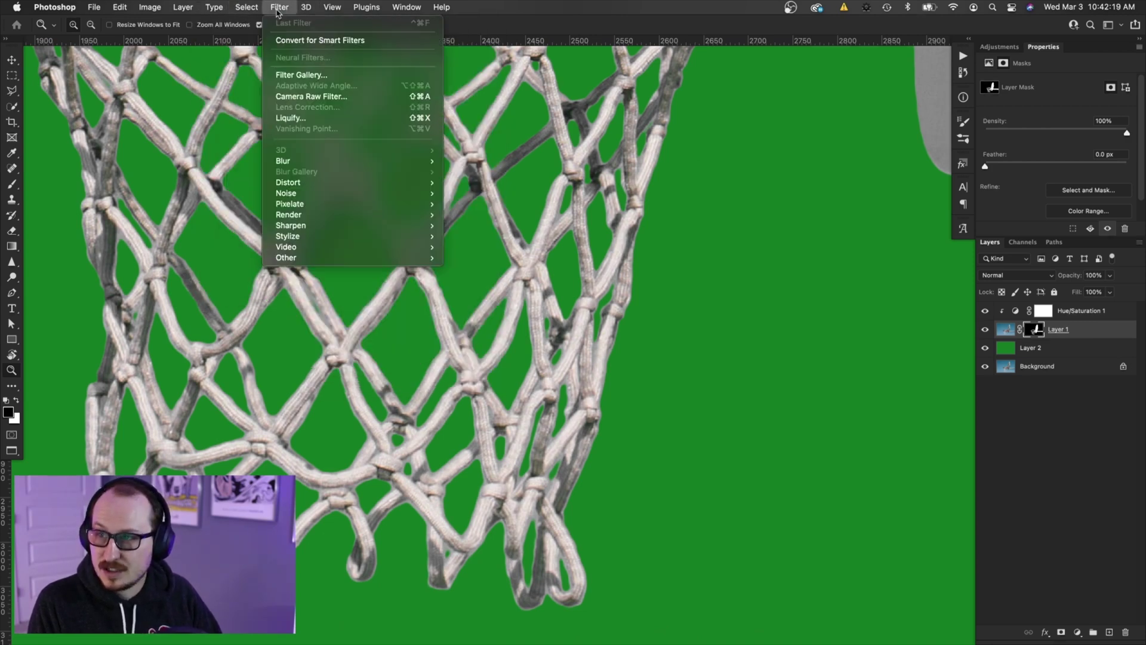
pyautogui.moveTo(418, 257)
pyautogui.click(474, 300)
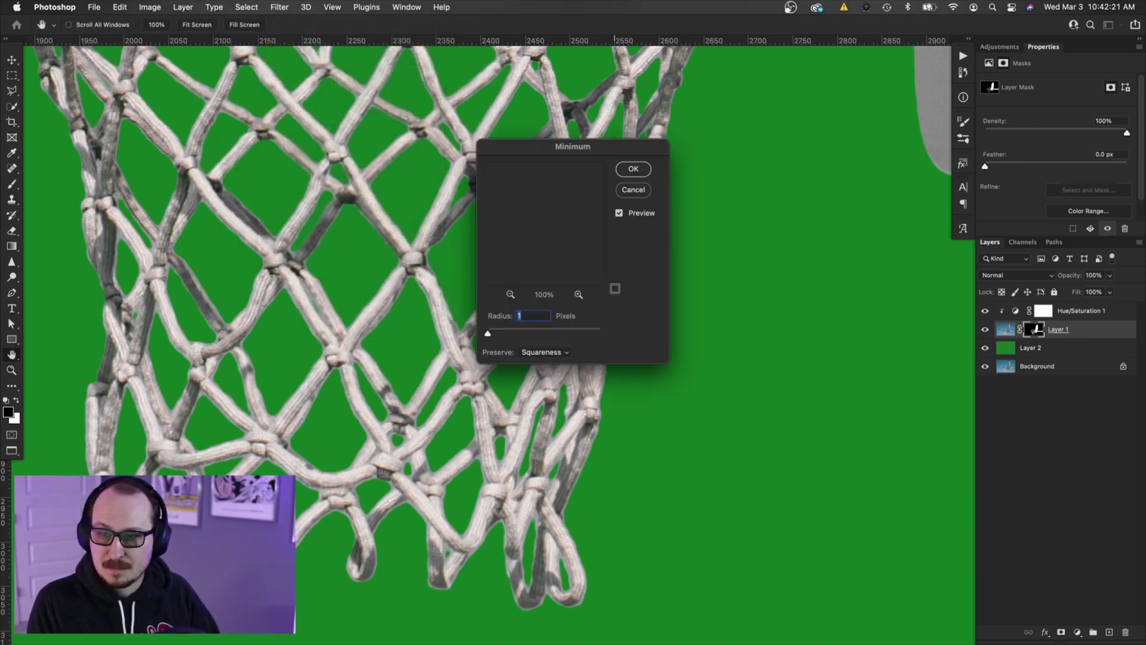
pyautogui.press('Return')
pyautogui.press('z')
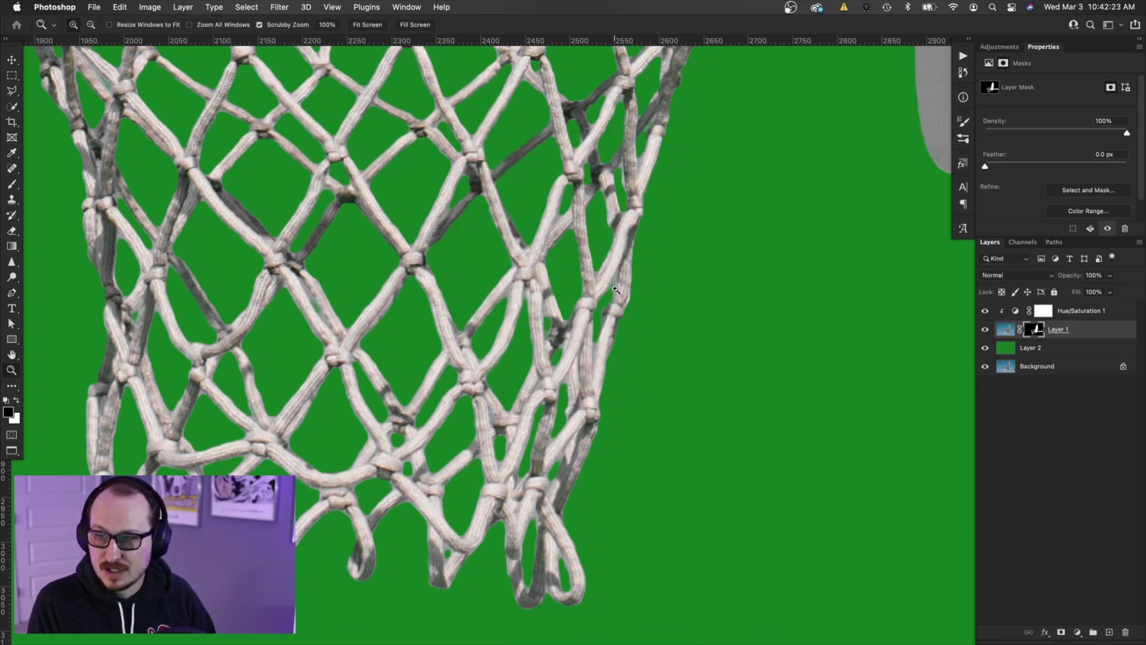
# Load Layer 1's mask as a selection and contract it by 1 pixel
pyautogui.moveTo(456, 232); pyautogui.dragTo(418, 233)
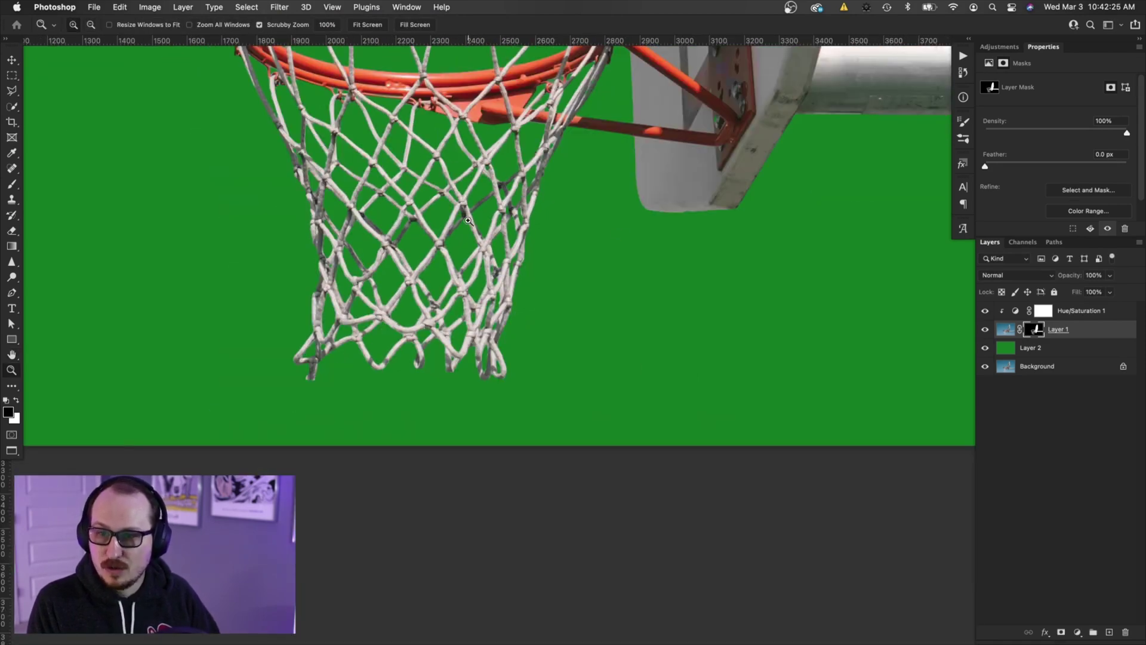
pyautogui.keyDown('super'); pyautogui.click(1034, 329); pyautogui.keyUp('super')
pyautogui.click(246, 6)
pyautogui.moveTo(305, 182)
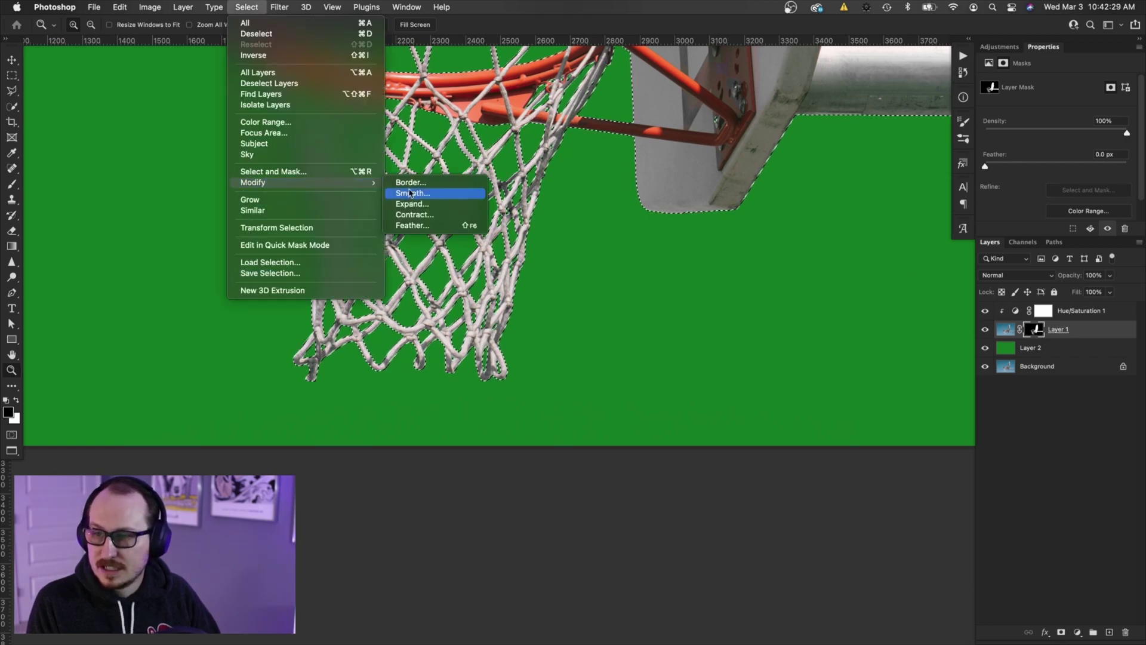
pyautogui.click(425, 217)
pyautogui.write('2')
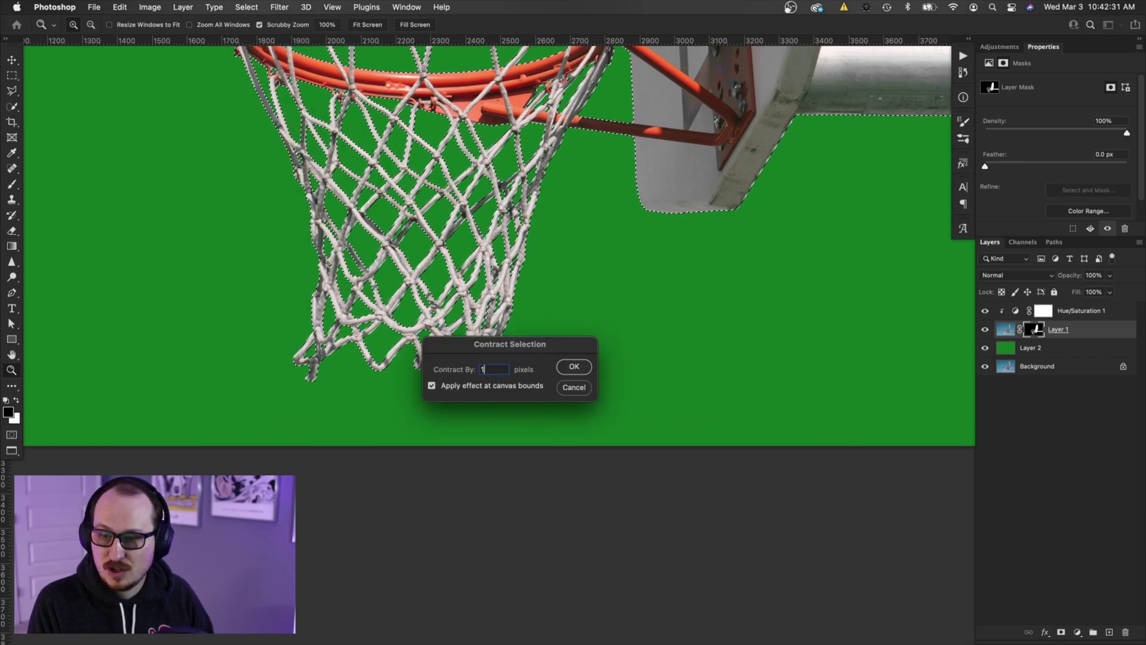
pyautogui.press('Return')
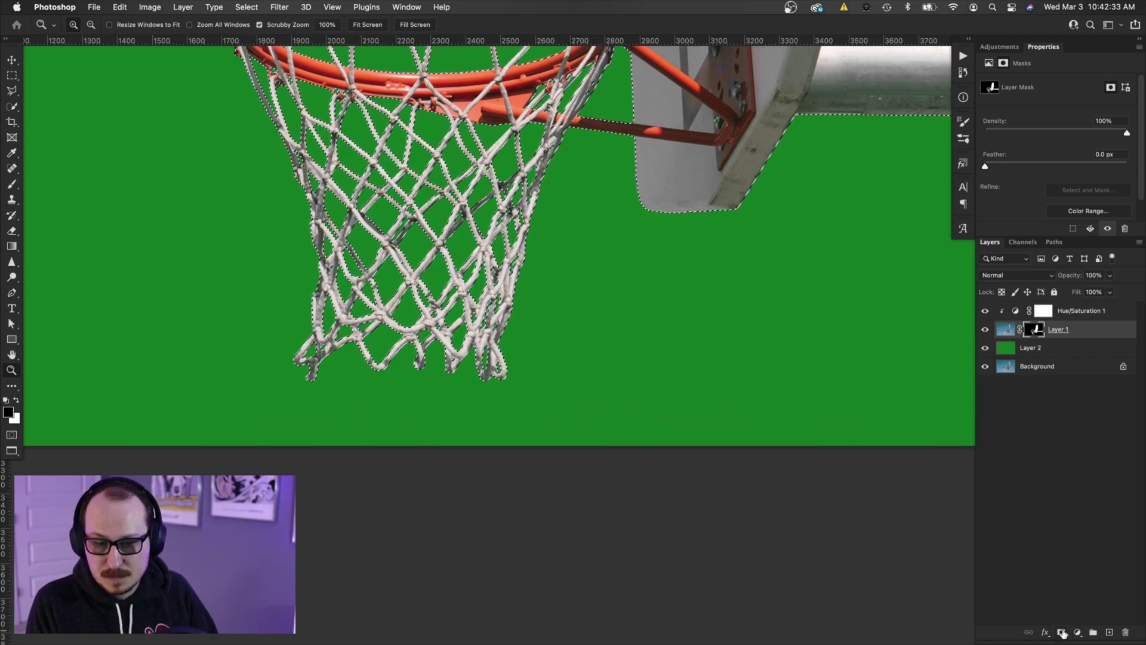
# Invert the contracted selection to trim Layer 1's mask outside it, using black as the background color, and deselect
pyautogui.press('shift+super+i')
pyautogui.press('x')
pyautogui.press('super+d')
# Hide the green Layer 2 and the Background layer to leave the hoop cutout on transparency
pyautogui.press('super+minus')
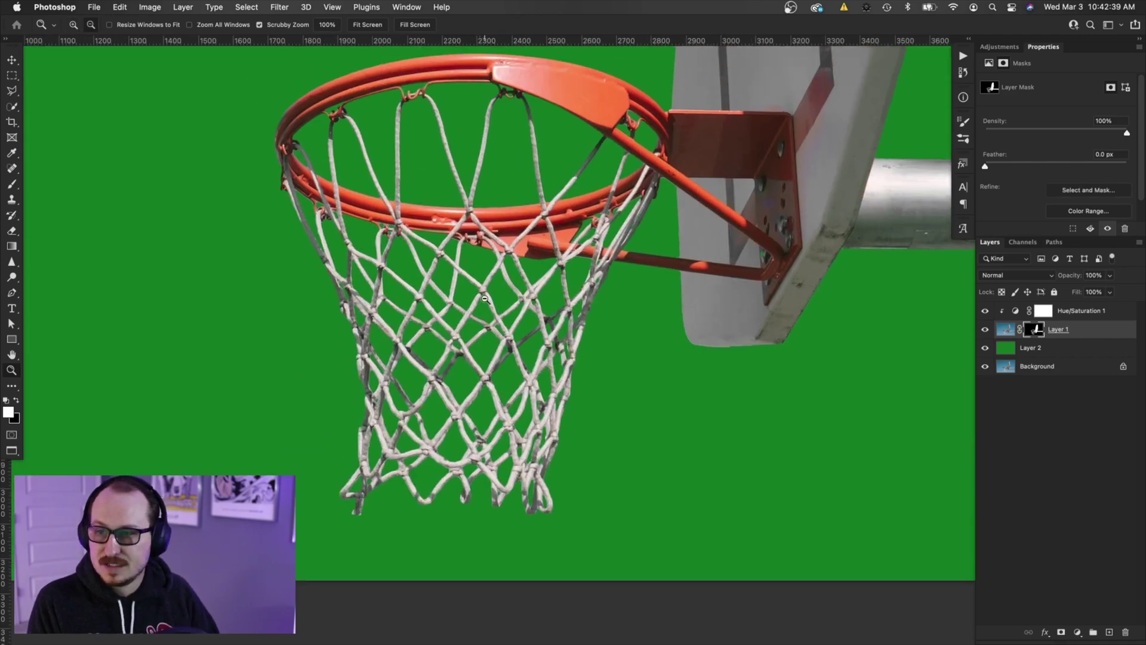
pyautogui.press('super+minus')
pyautogui.moveTo(588, 253); pyautogui.dragTo(486, 334)
pyautogui.press('super+minus')
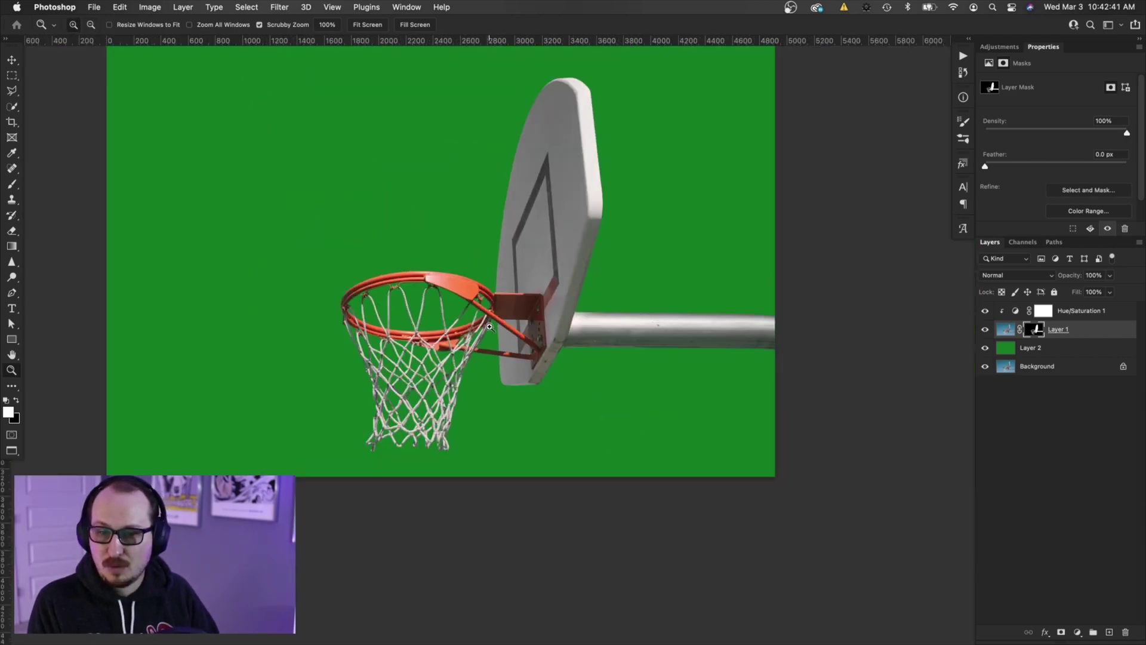
pyautogui.click(1039, 349)
pyautogui.moveTo(985, 348); pyautogui.dragTo(985, 366)
pyautogui.press('v')
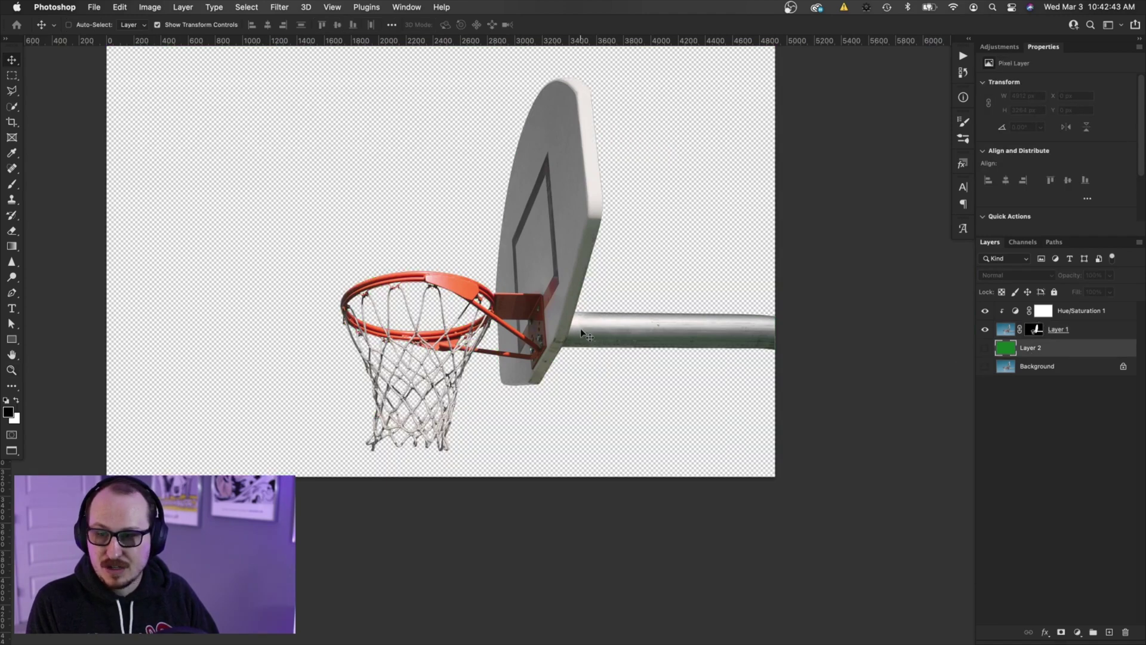
pyautogui.scroll(-3, 569, 328)
pyautogui.moveTo(511, 294); pyautogui.dragTo(467, 293)
pyautogui.press('super+z')
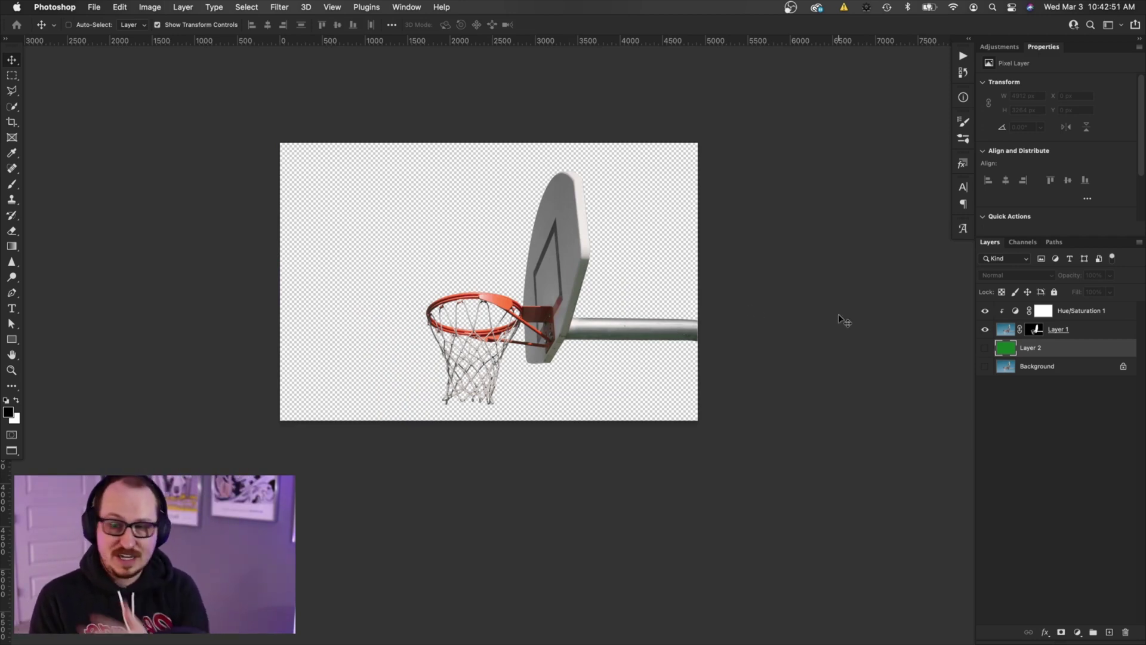
# Switch to the arena basketball photo, duplicate its Background layer, and convert the duplicate to a smart object
pyautogui.hotkey('ctrl', 'Tab')
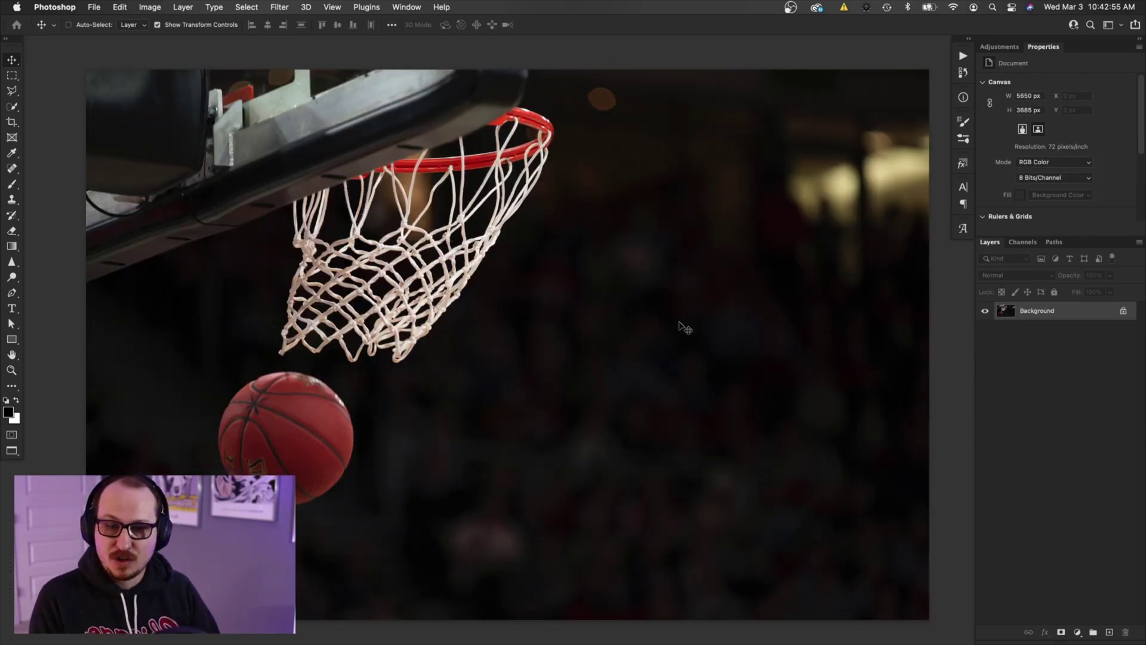
pyautogui.press('super+j')
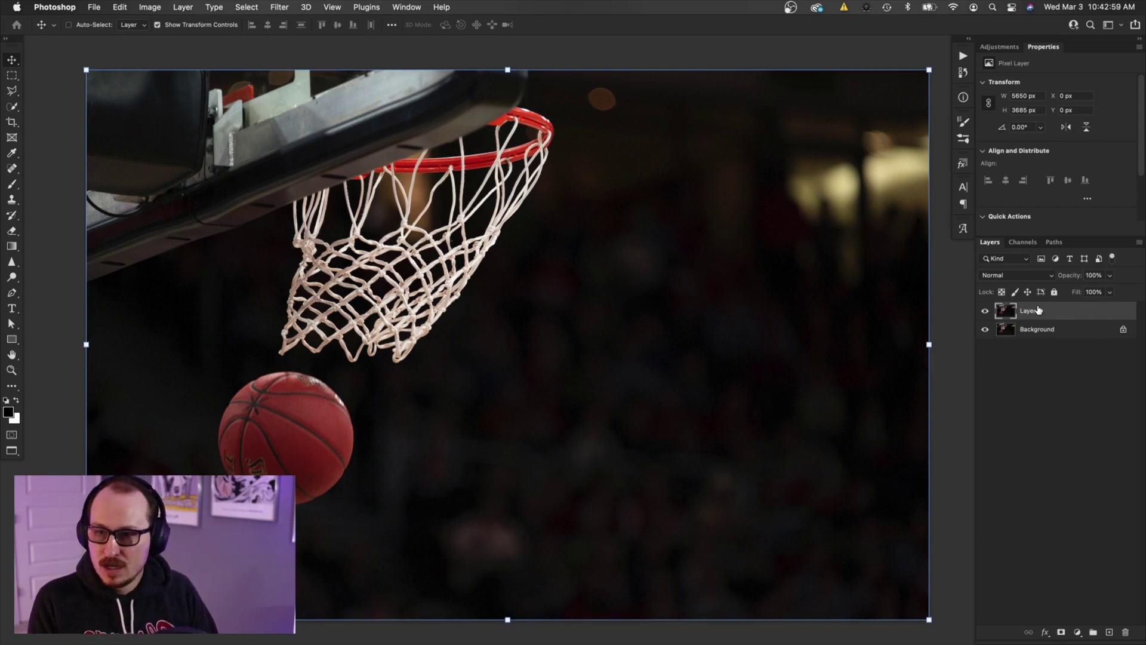
pyautogui.rightClick(1045, 313)
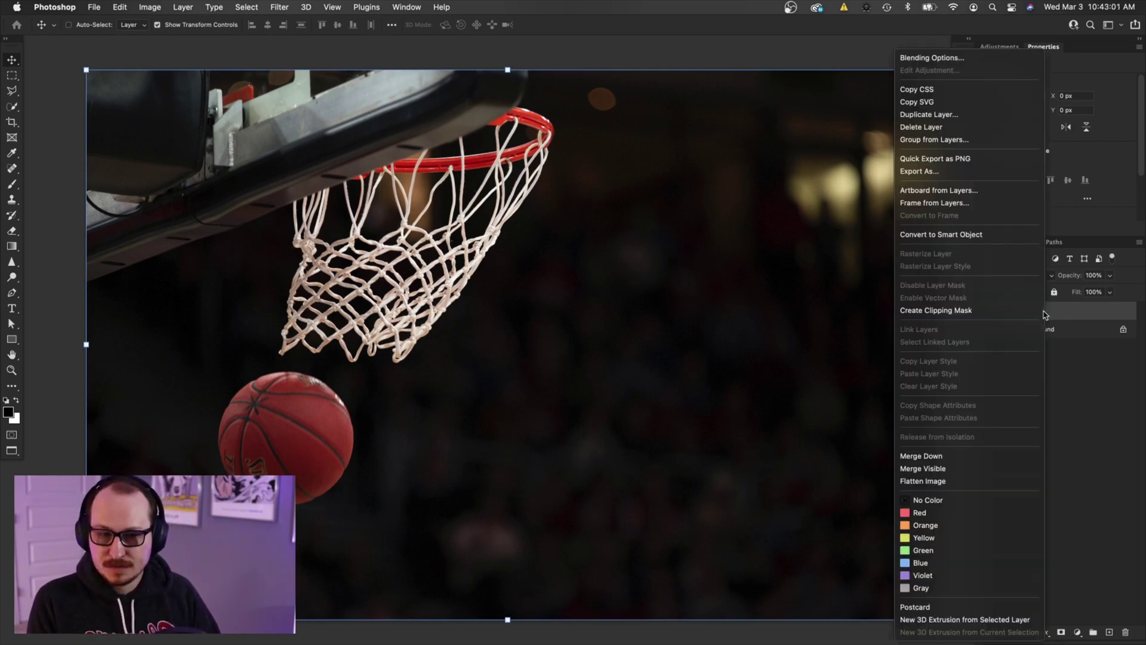
pyautogui.click(1007, 233)
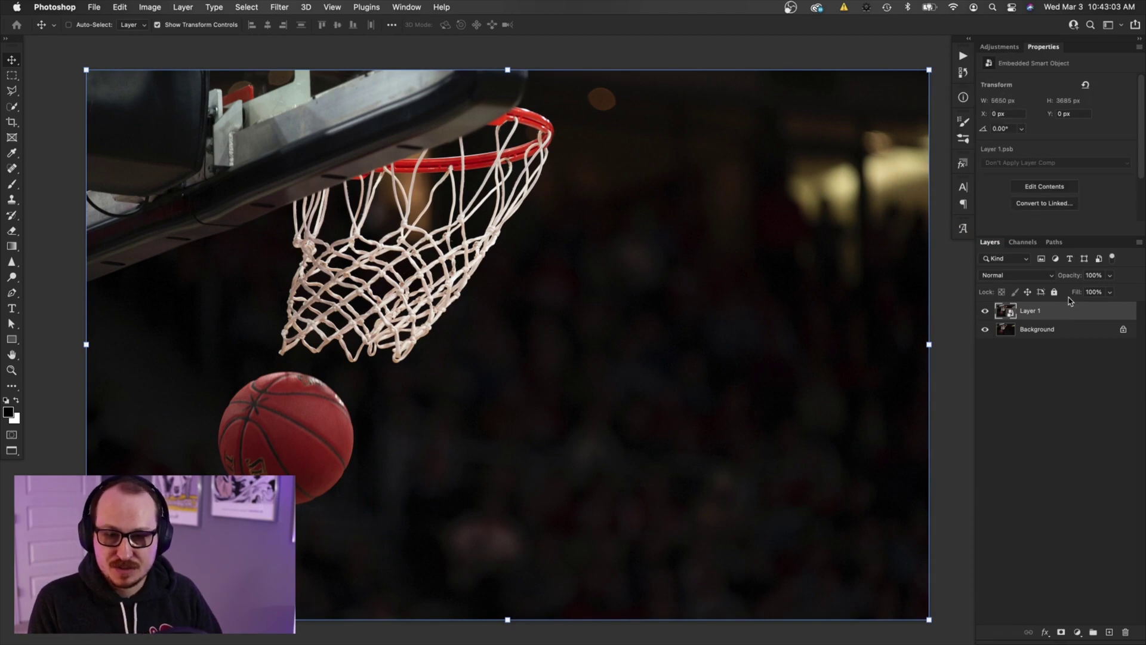
# Review the layer setup of the hoop cutout document, then return to the arena photo
pyautogui.hotkey('ctrl', 'Tab')
pyautogui.click(1007, 330)
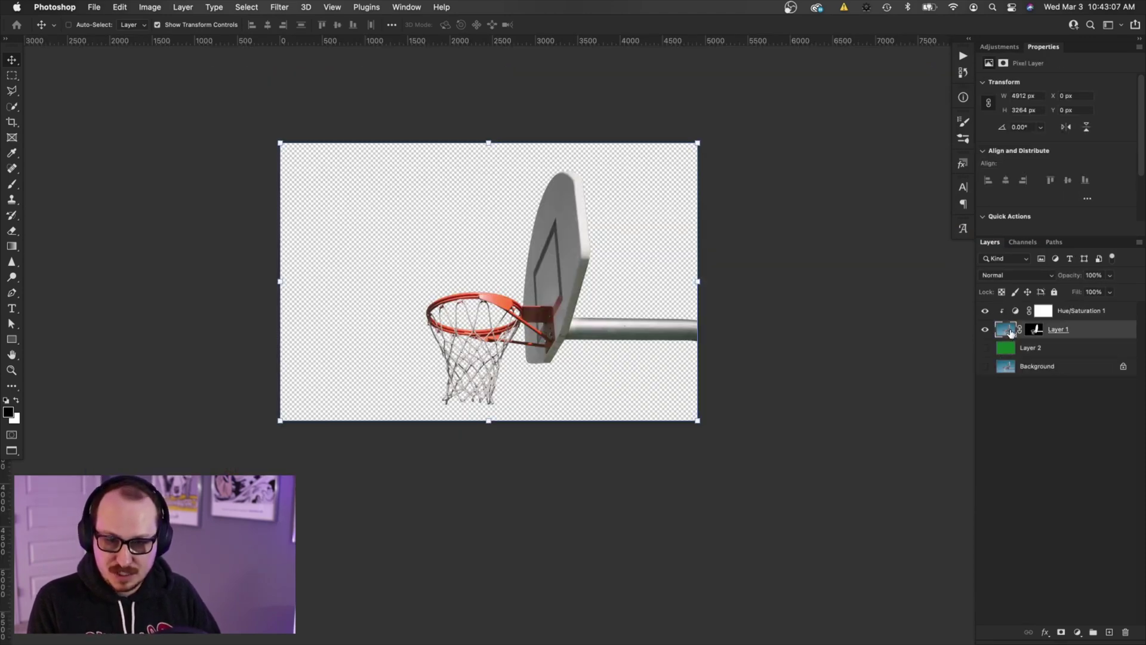
pyautogui.hotkey('ctrl', 'Tab')
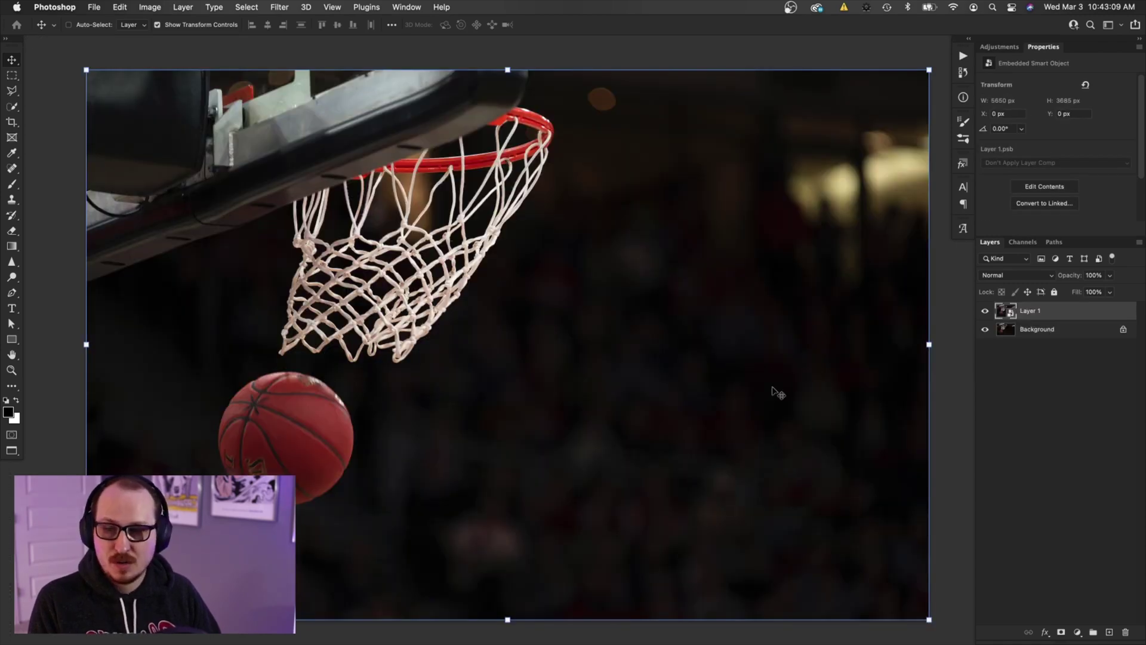
# Add a new layer between Layer 1 and the Background and fill it with bright green (#18fc00) using the Gradient tool
pyautogui.click(1062, 331)
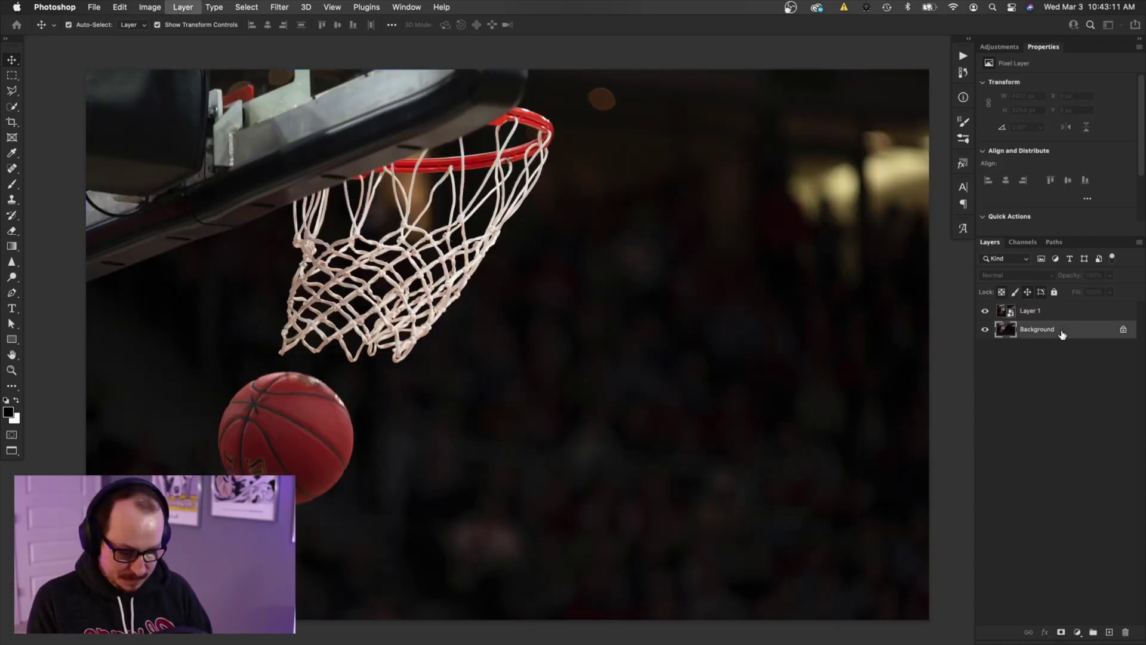
pyautogui.press('alt+shift+super+n')
pyautogui.press('g')
pyautogui.click(12, 419)
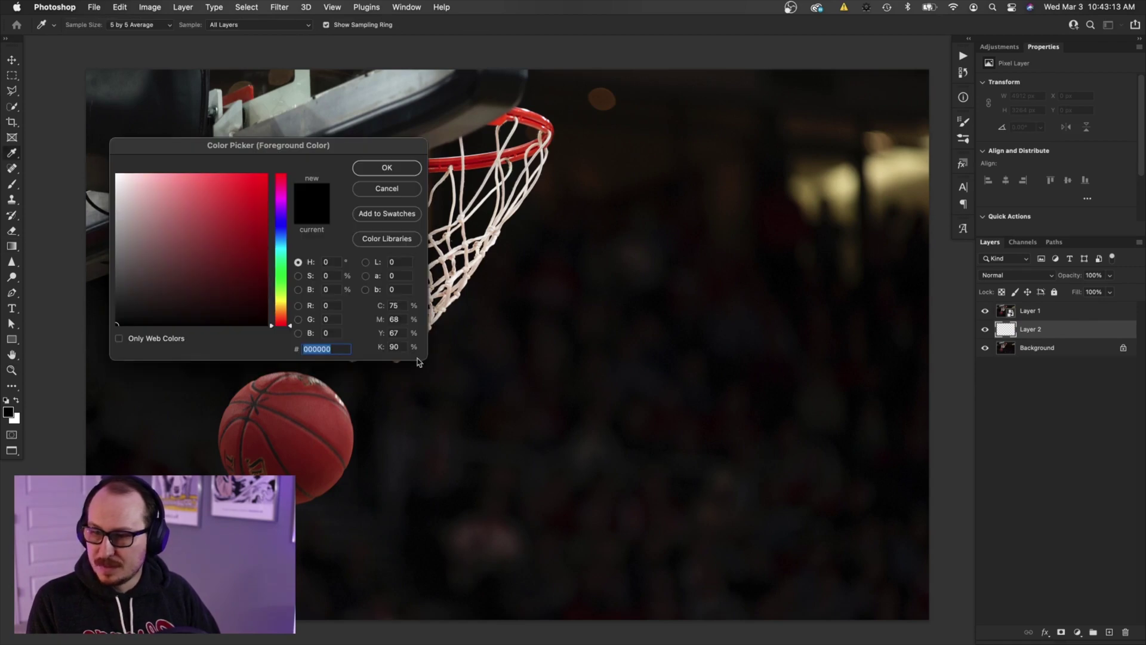
pyautogui.click(284, 278)
pyautogui.press('Return')
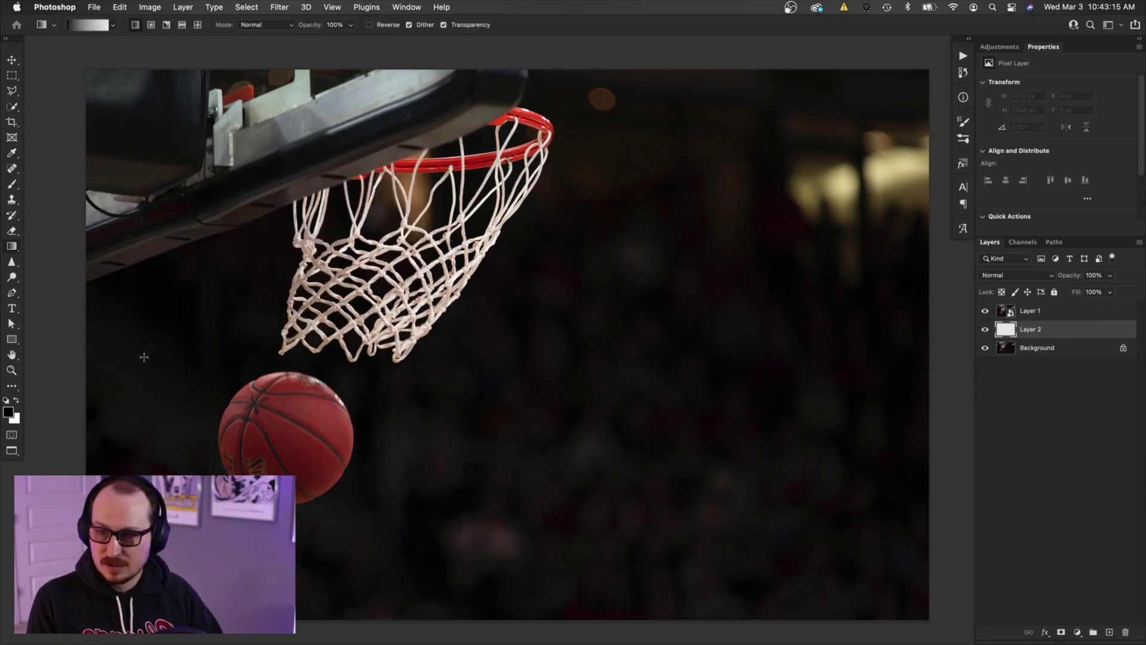
pyautogui.click(13, 416)
pyautogui.click(266, 175)
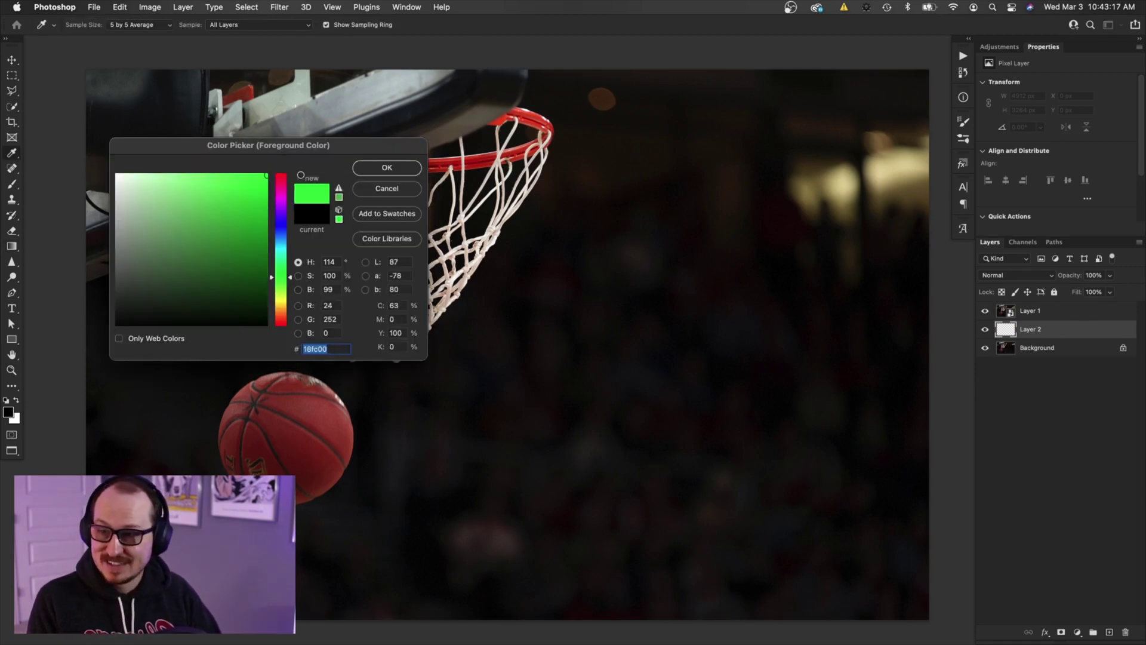
pyautogui.click(389, 167)
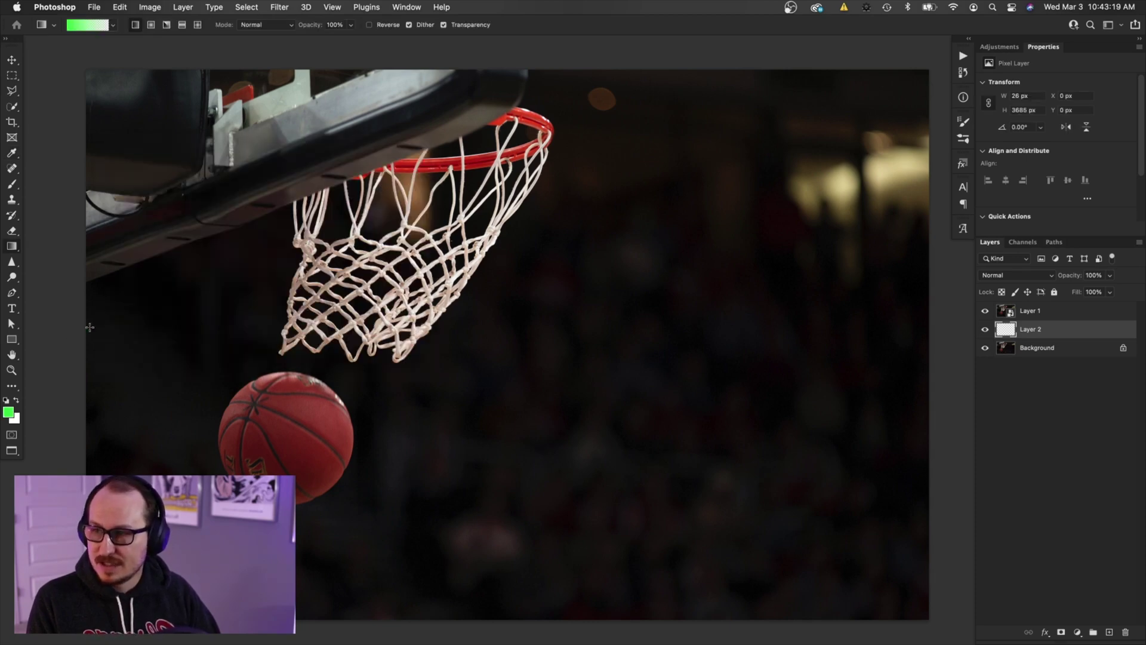
pyautogui.moveTo(78, 326); pyautogui.dragTo(27, 333)
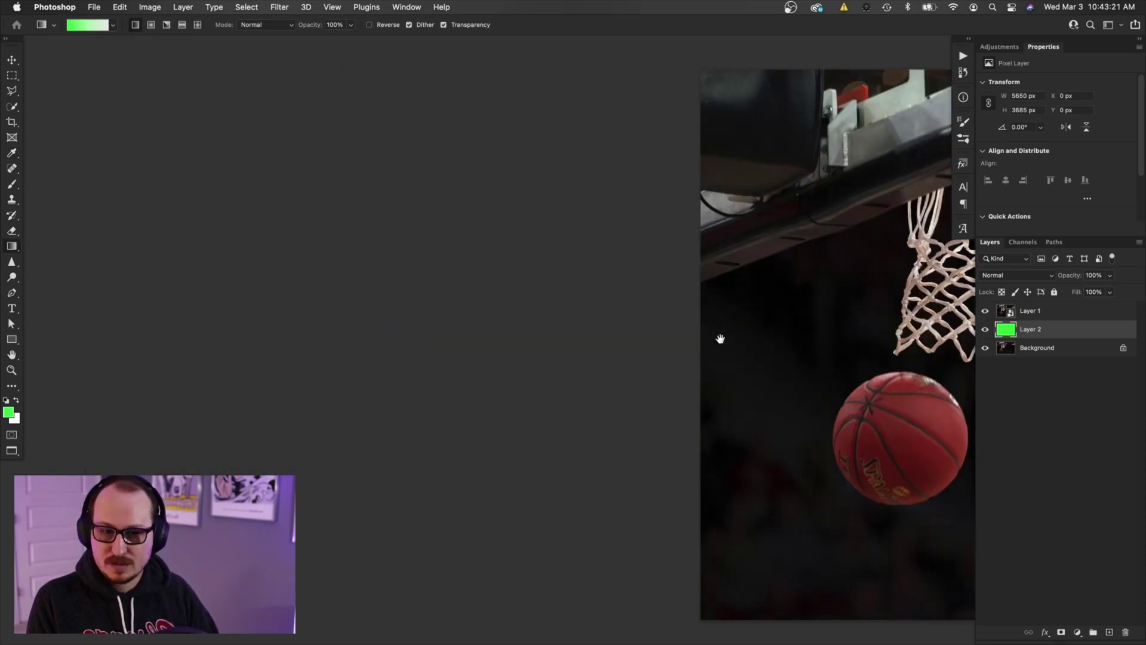
pyautogui.moveTo(739, 338); pyautogui.dragTo(248, 367)
pyautogui.moveTo(394, 320); pyautogui.dragTo(531, 315)
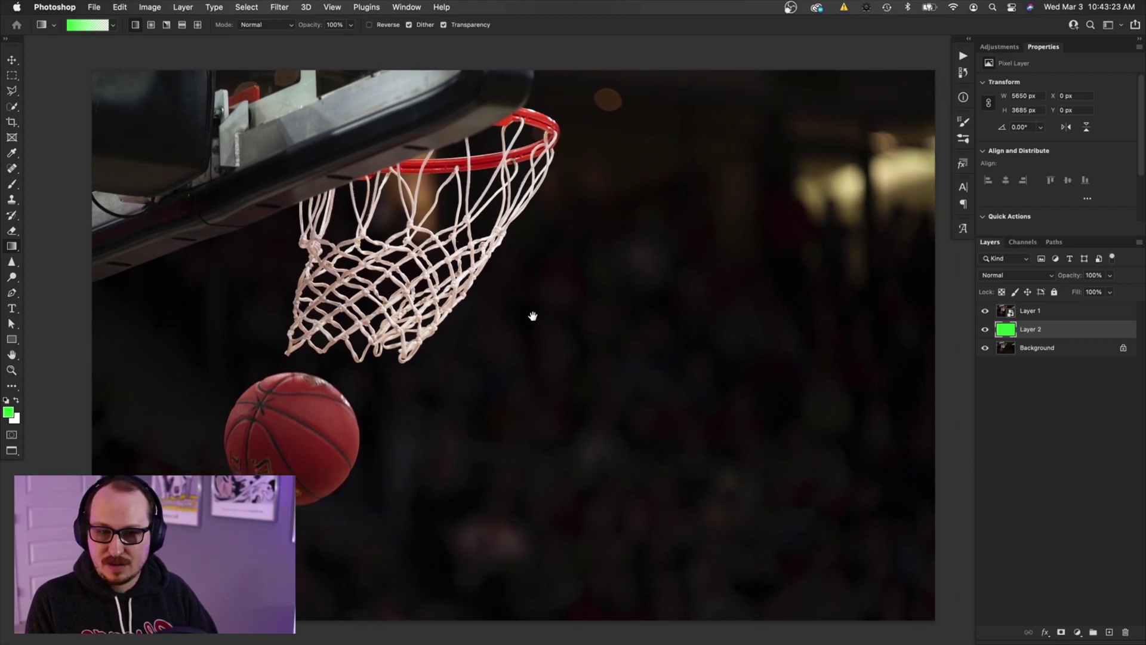
# Duplicate the Layer 1 smart object twice and hide both copies
pyautogui.press('v')
pyautogui.click(1053, 313)
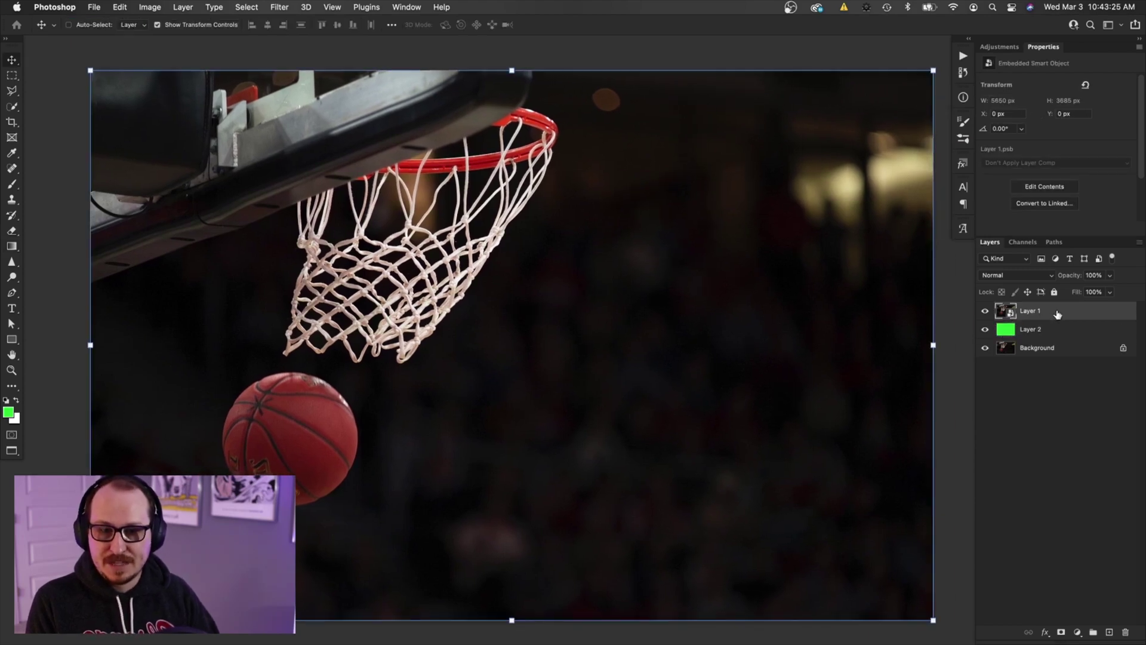
pyautogui.press('super+j')
pyautogui.press('super+j')
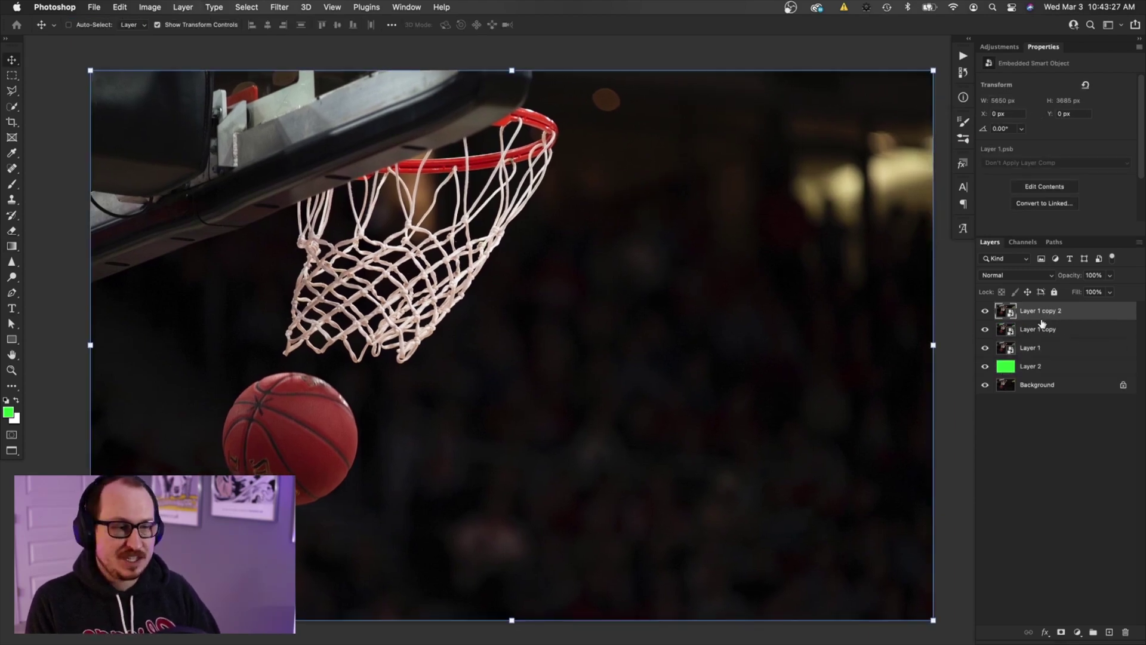
pyautogui.moveTo(985, 312); pyautogui.dragTo(988, 330)
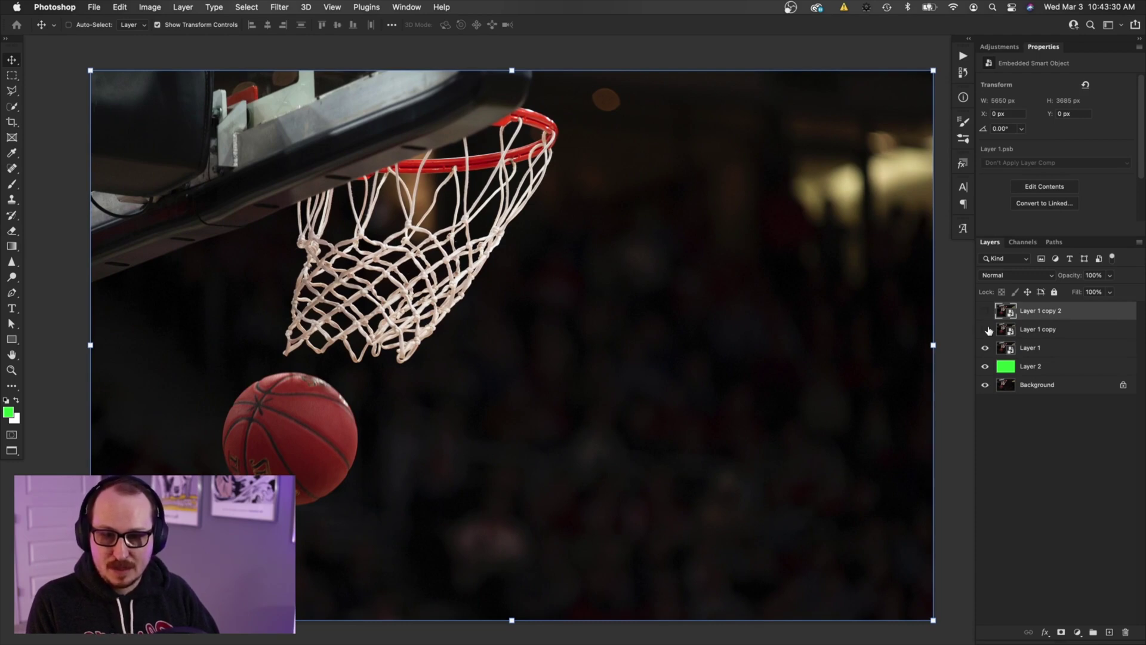
# In Layer 1's blending options, split the Blend If Gray black point for This Layer to 59 / 106
pyautogui.click(1053, 355)
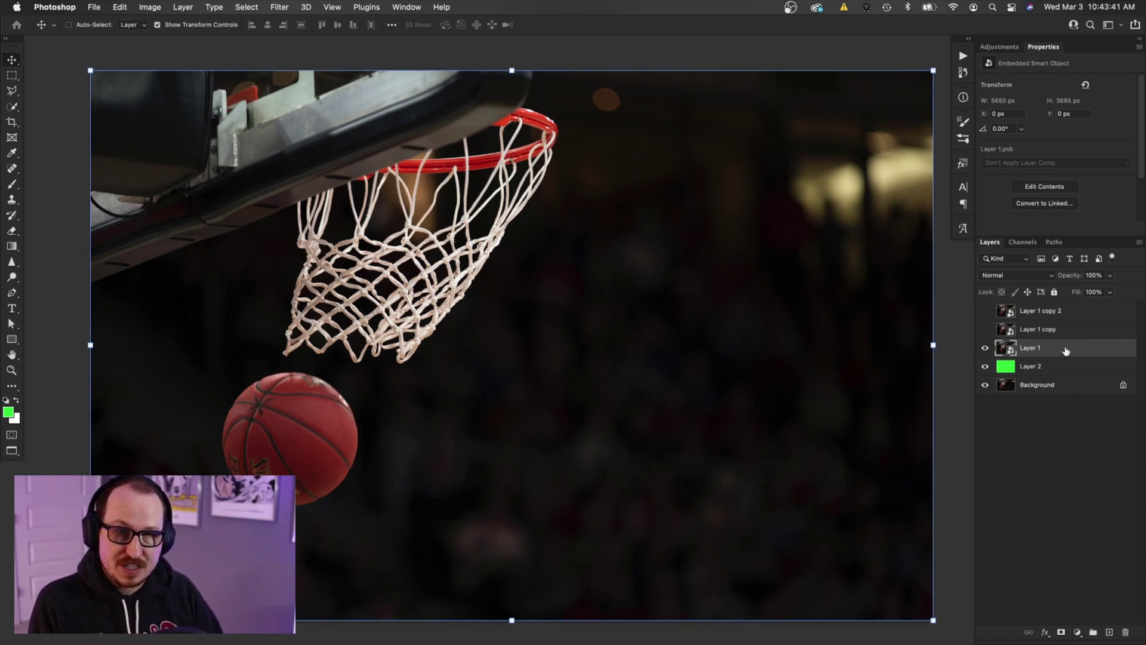
pyautogui.press('h')
pyautogui.moveTo(1093, 174); pyautogui.dragTo(799, 259)
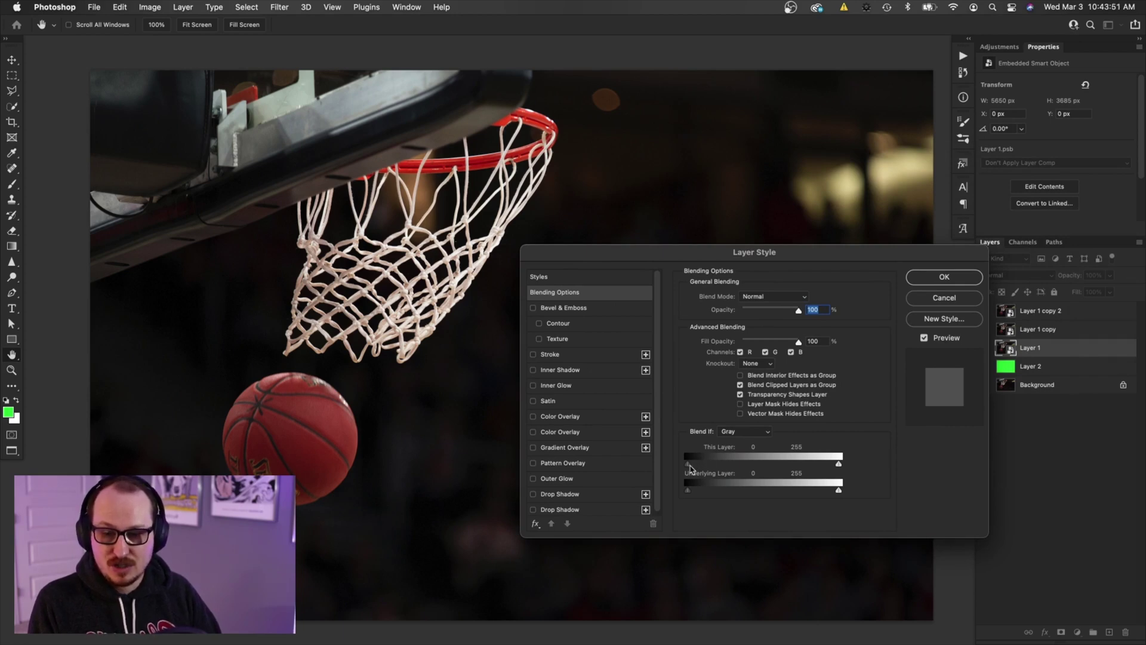
pyautogui.moveTo(693, 469); pyautogui.dragTo(751, 469)
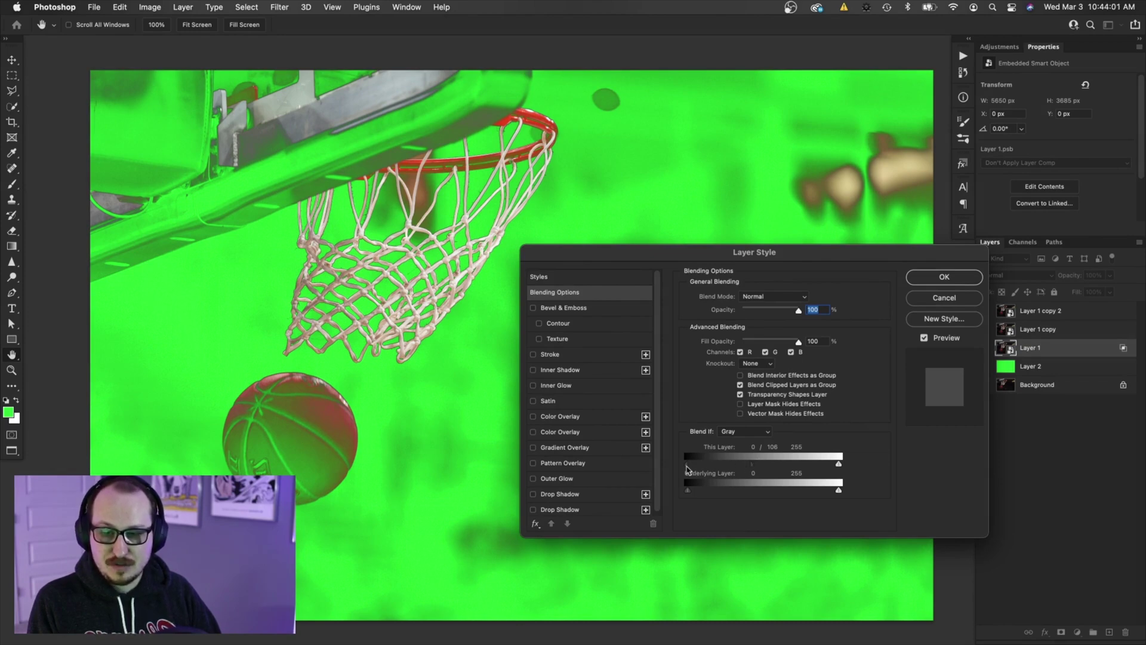
pyautogui.moveTo(689, 468); pyautogui.dragTo(723, 469)
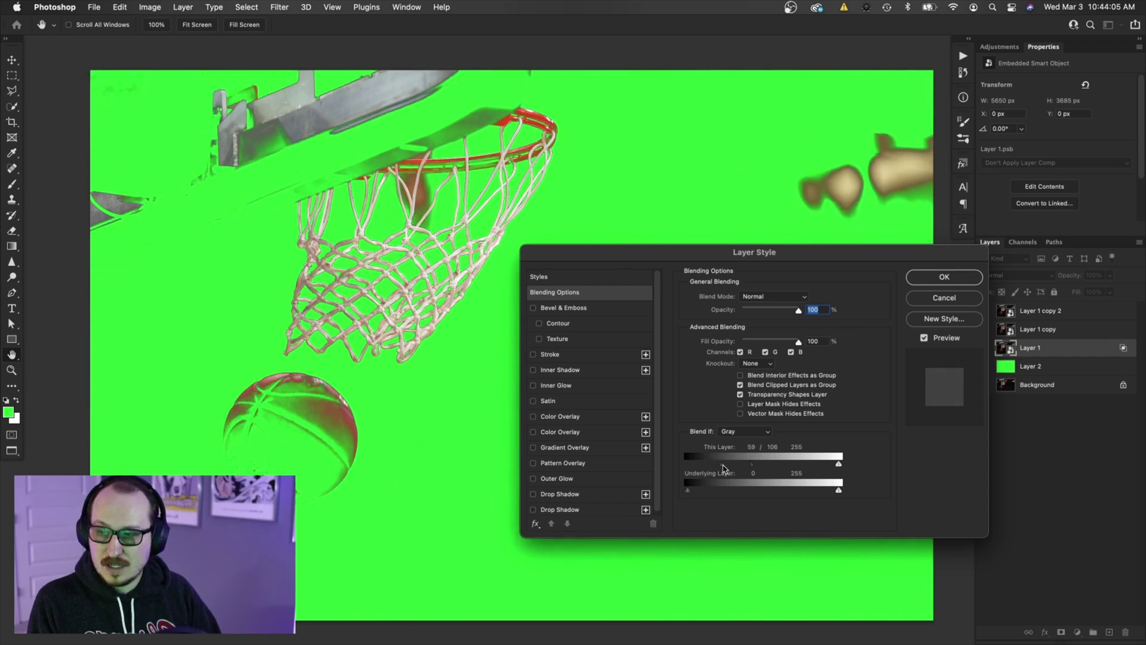
# Refine Layer 1's This Layer black point to 65 / 138 while checking the net's edges, and apply the layer style
pyautogui.moveTo(758, 258); pyautogui.dragTo(730, 257)
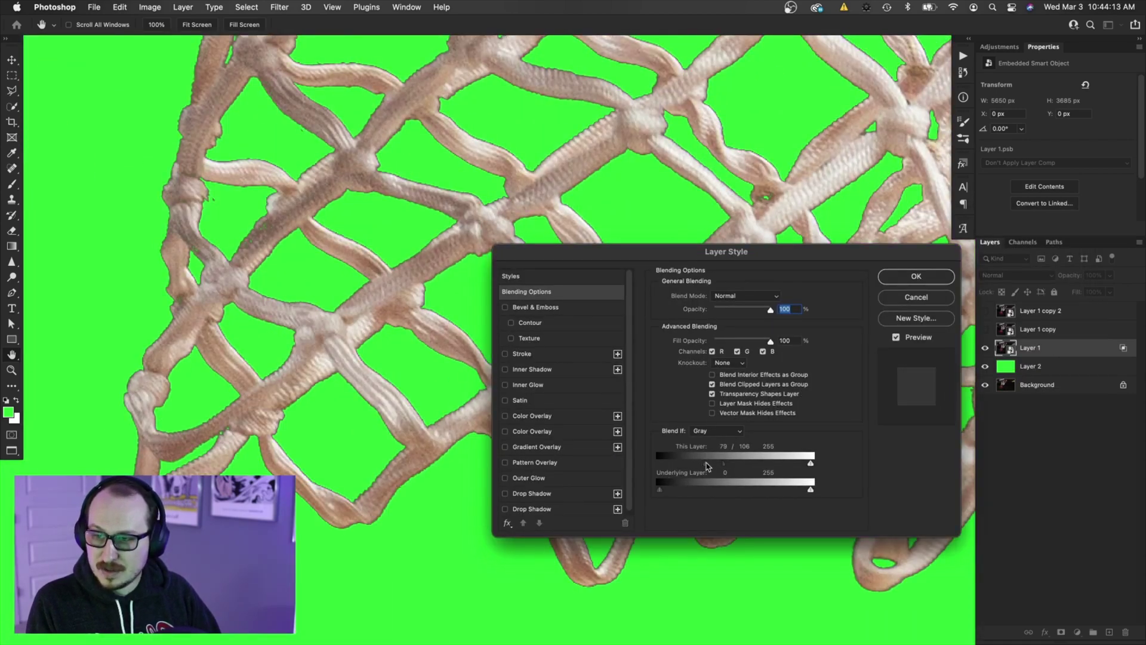
pyautogui.moveTo(726, 467)
pyautogui.mouseDown()
pyautogui.moveTo(759, 466)
pyautogui.moveTo(698, 466)
pyautogui.moveTo(745, 466)
pyautogui.mouseUp()
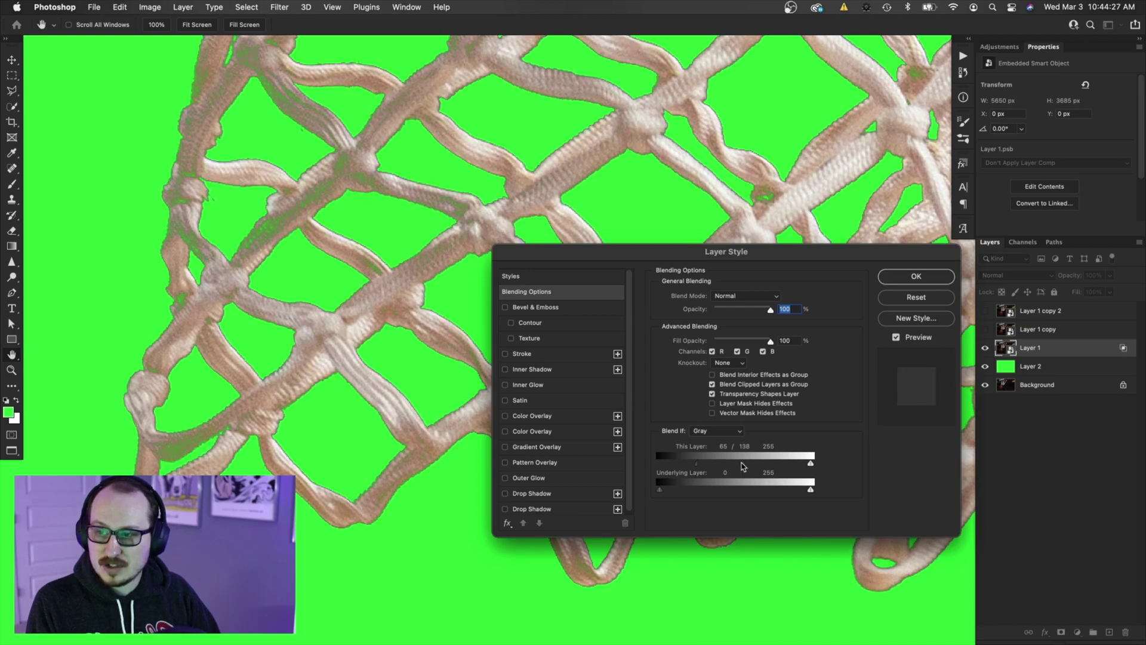
pyautogui.scroll(-3, 665, 212)
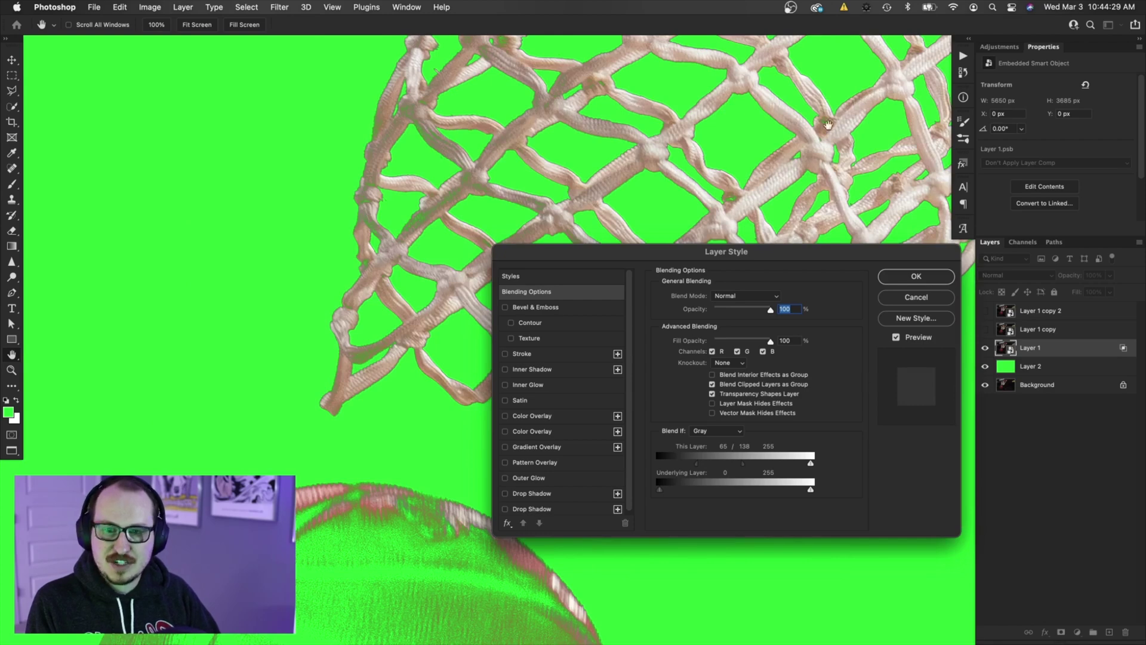
pyautogui.scroll(3, 394, 263)
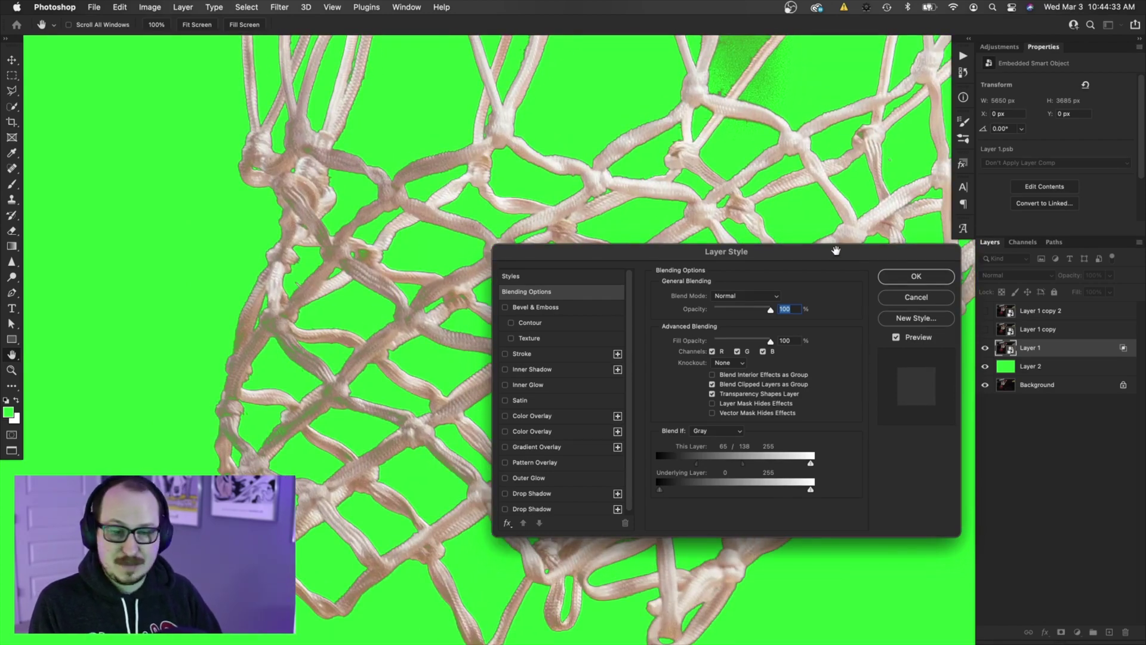
pyautogui.click(917, 276)
# Add a layer mask to Layer 1 and paint out the basketball with a 500 px black brush
pyautogui.scroll(-4, 691, 236)
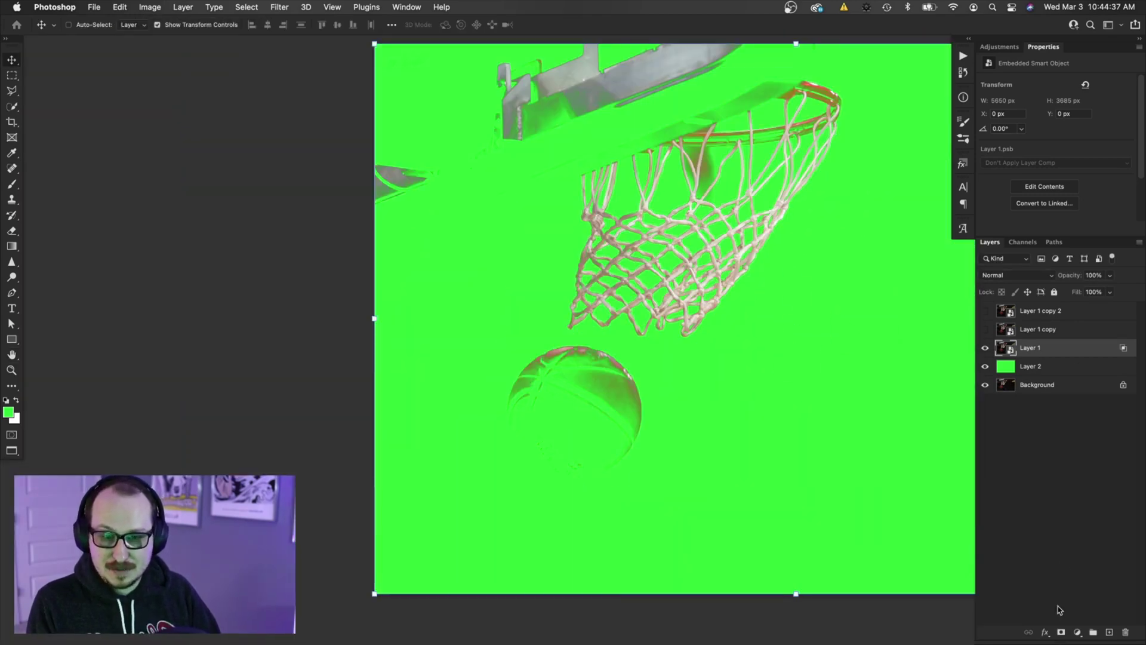
pyautogui.click(1062, 631)
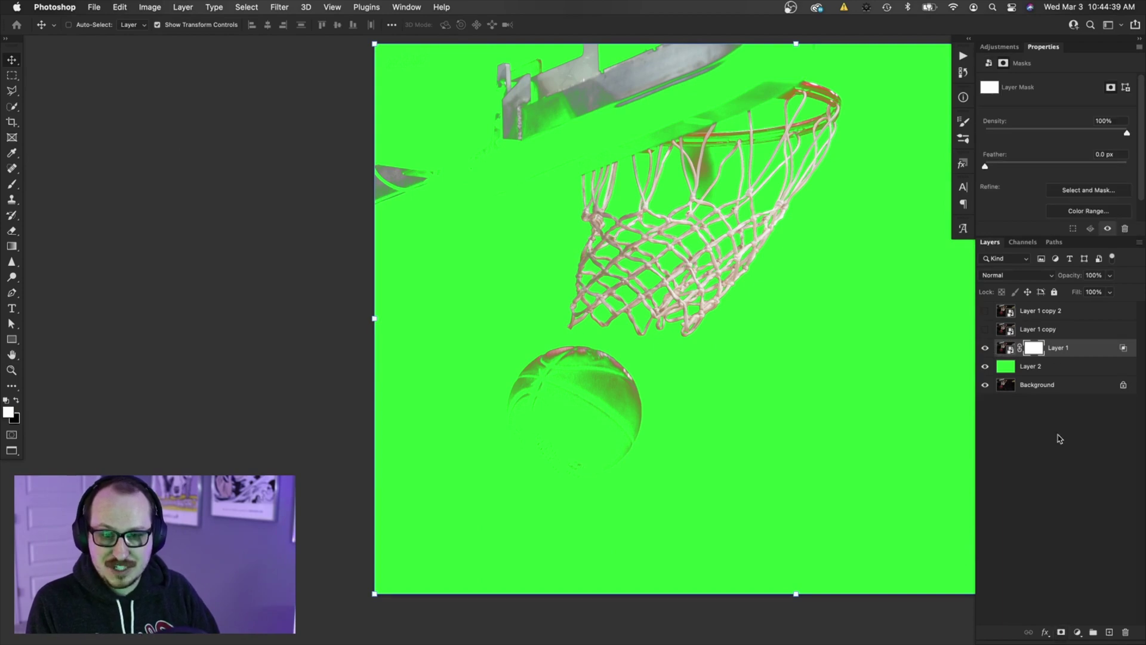
pyautogui.press('b')
pyautogui.press('x')
pyautogui.press(']')
pyautogui.press(']')
pyautogui.moveTo(614, 433)
pyautogui.mouseDown()
pyautogui.moveTo(630, 397)
pyautogui.moveTo(602, 380)
pyautogui.moveTo(545, 384)
pyautogui.mouseUp()
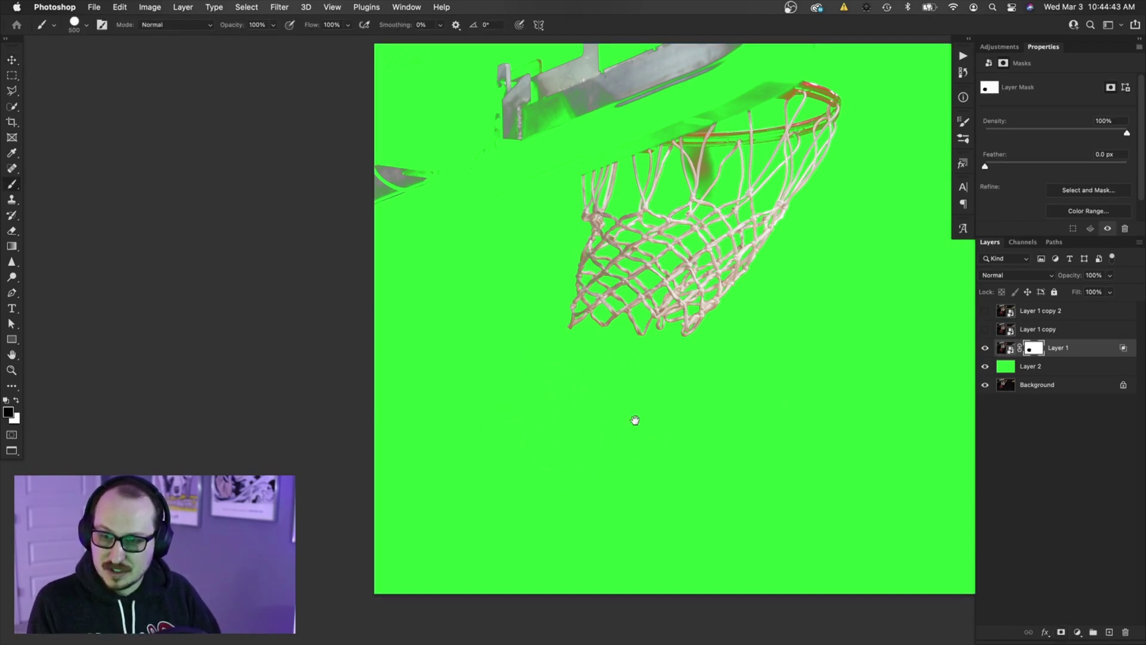
# Paint black on Layer 1's mask over the leftover backboard and its metal frame above the net
pyautogui.moveTo(640, 418); pyautogui.dragTo(536, 534)
pyautogui.moveTo(625, 152)
pyautogui.mouseDown()
pyautogui.moveTo(513, 194)
pyautogui.moveTo(481, 172)
pyautogui.mouseUp()
pyautogui.moveTo(406, 182); pyautogui.dragTo(397, 189)
pyautogui.moveTo(281, 301); pyautogui.dragTo(300, 276)
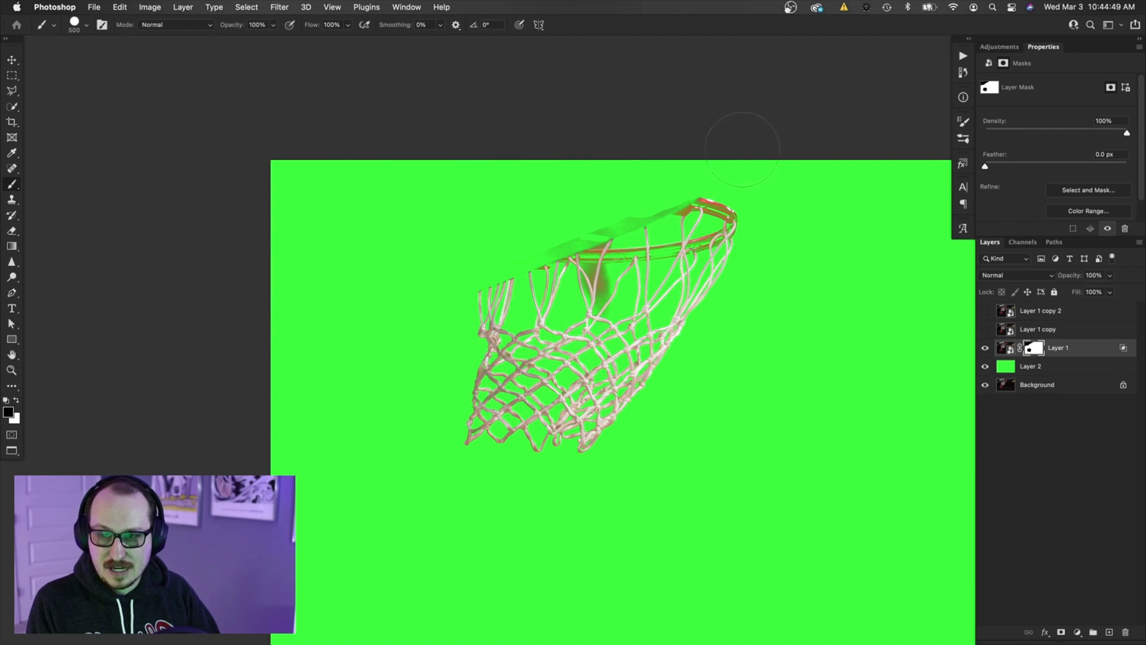
# Mask out part of the blurry brown patch between the net cords below the rim with a smaller 70 px brush
pyautogui.scroll(3, 611, 302)
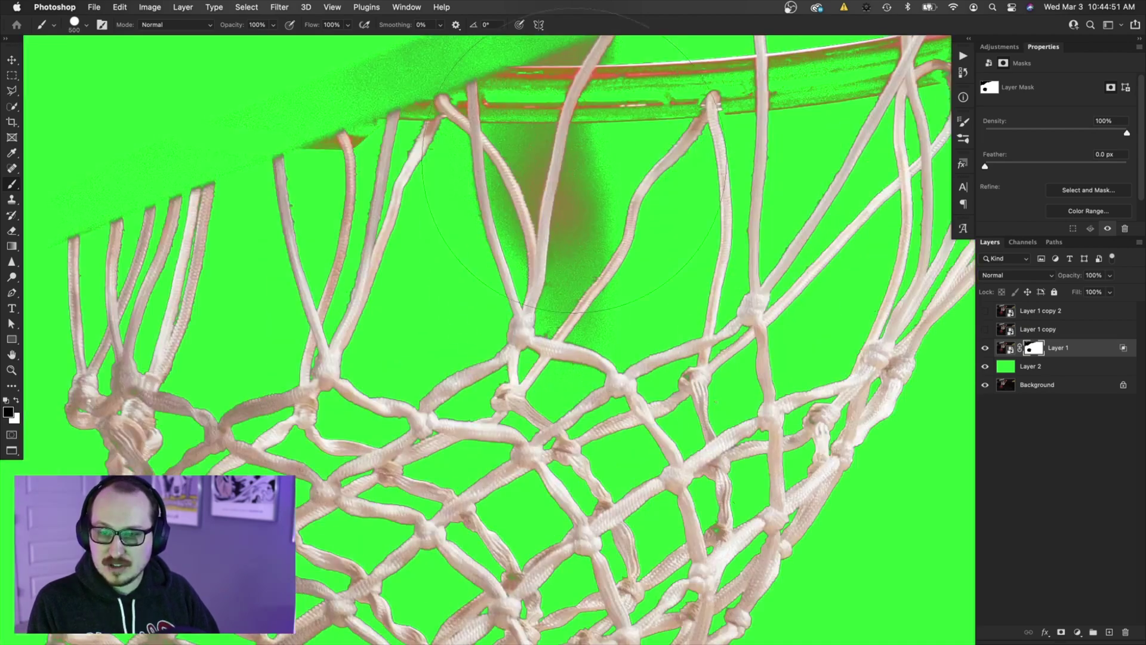
pyautogui.press('[')
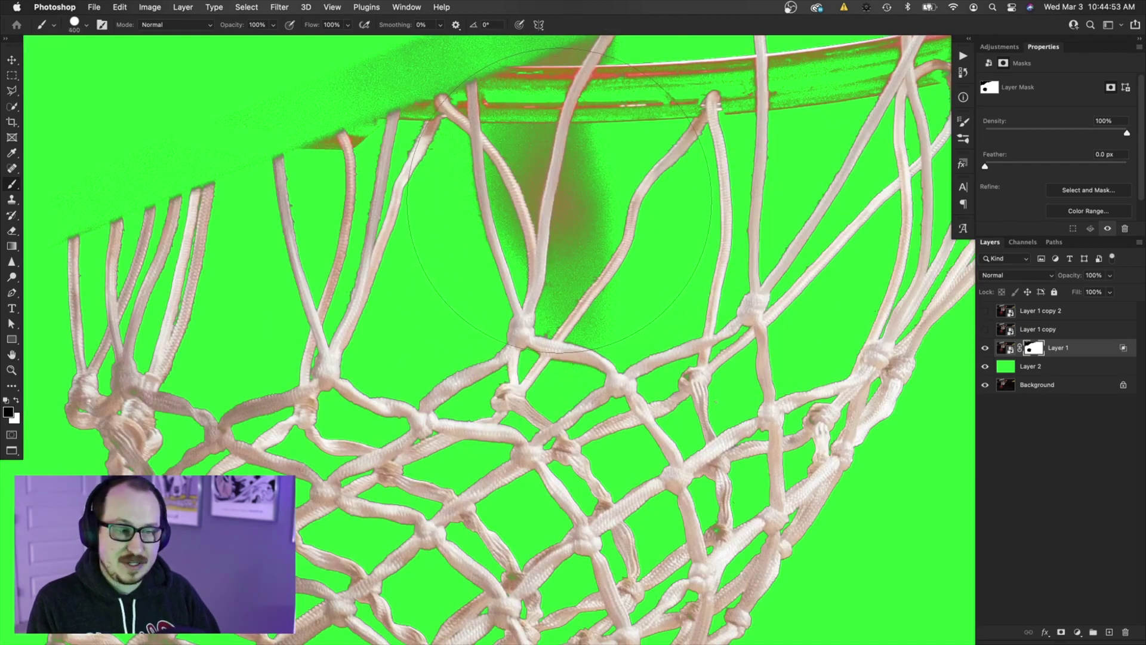
pyautogui.press('[')
pyautogui.press('[')
pyautogui.press('[')
pyautogui.press('[')
pyautogui.press('[')
pyautogui.press('[')
pyautogui.press('[')
pyautogui.press('[')
pyautogui.press('[')
pyautogui.press('[')
pyautogui.moveTo(588, 149); pyautogui.dragTo(585, 204)
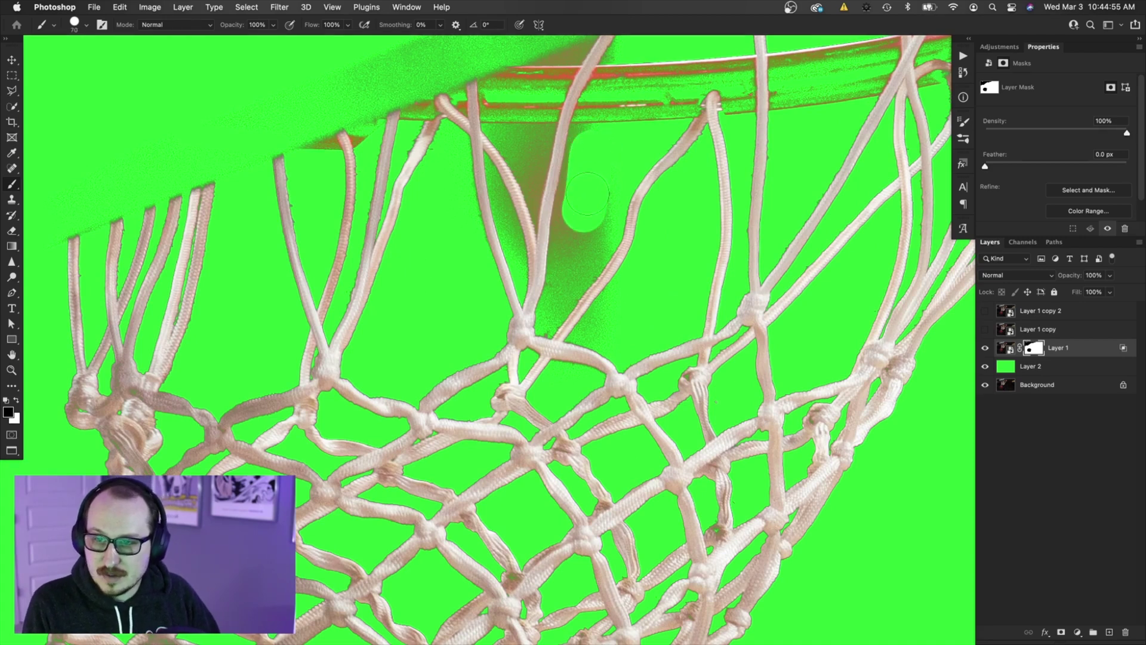
# Mask the brown patch along the net cord just under the rim and restore the overpainted cord with white
pyautogui.scroll(1, 595, 148)
pyautogui.press(']')
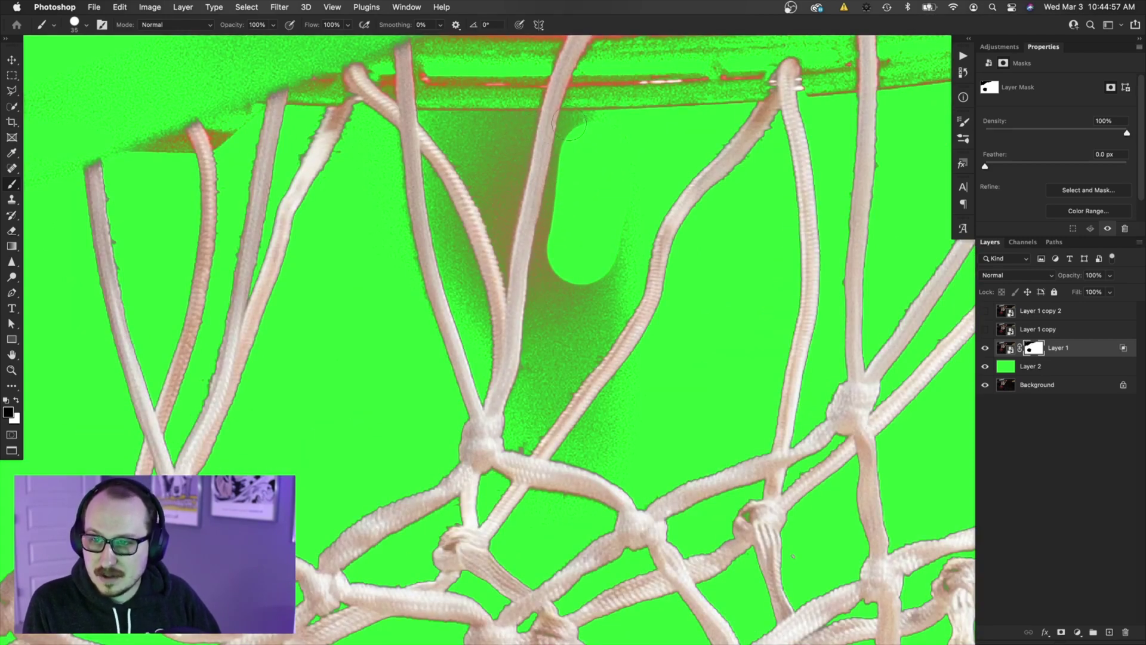
pyautogui.moveTo(558, 122); pyautogui.dragTo(609, 122)
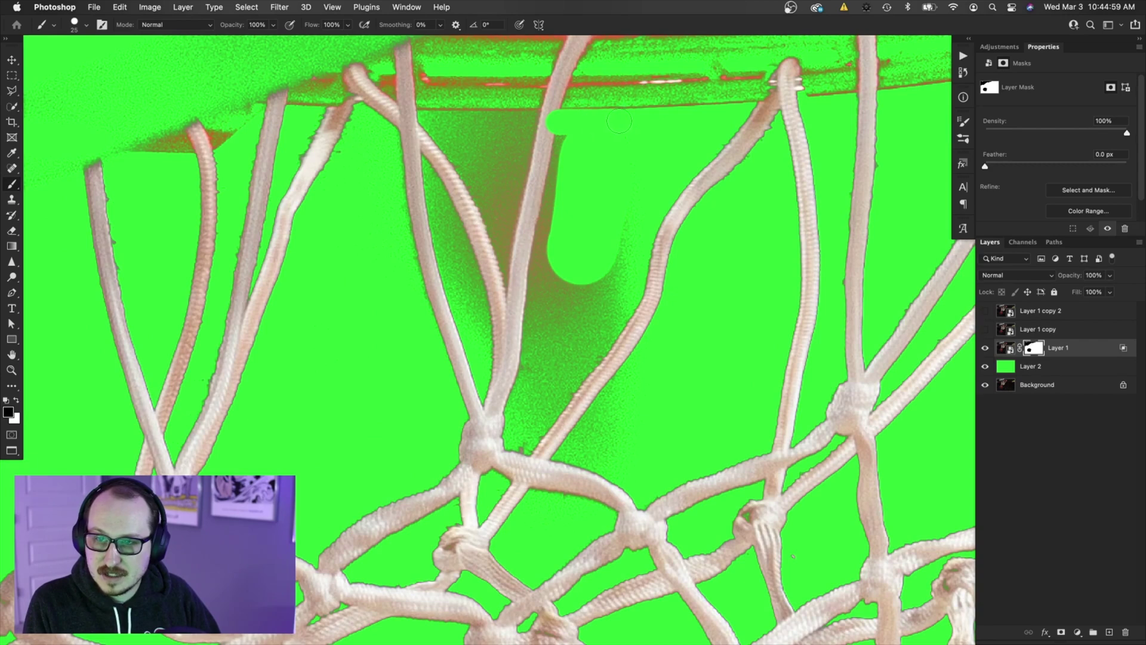
pyautogui.press('[')
pyautogui.press('x')
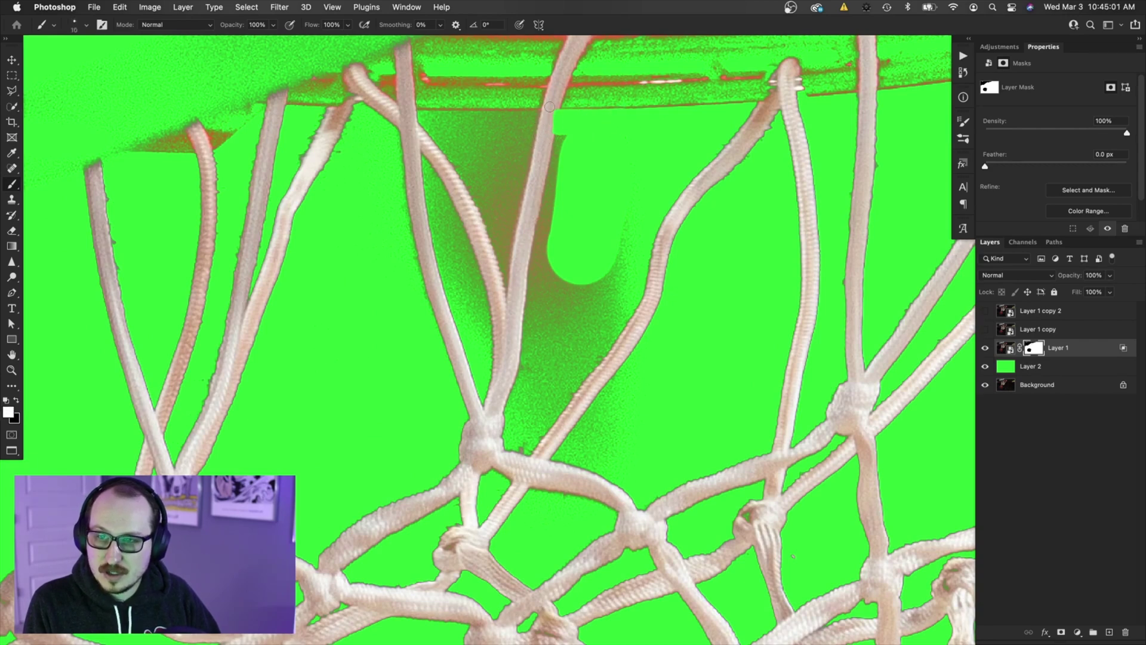
pyautogui.press('x')
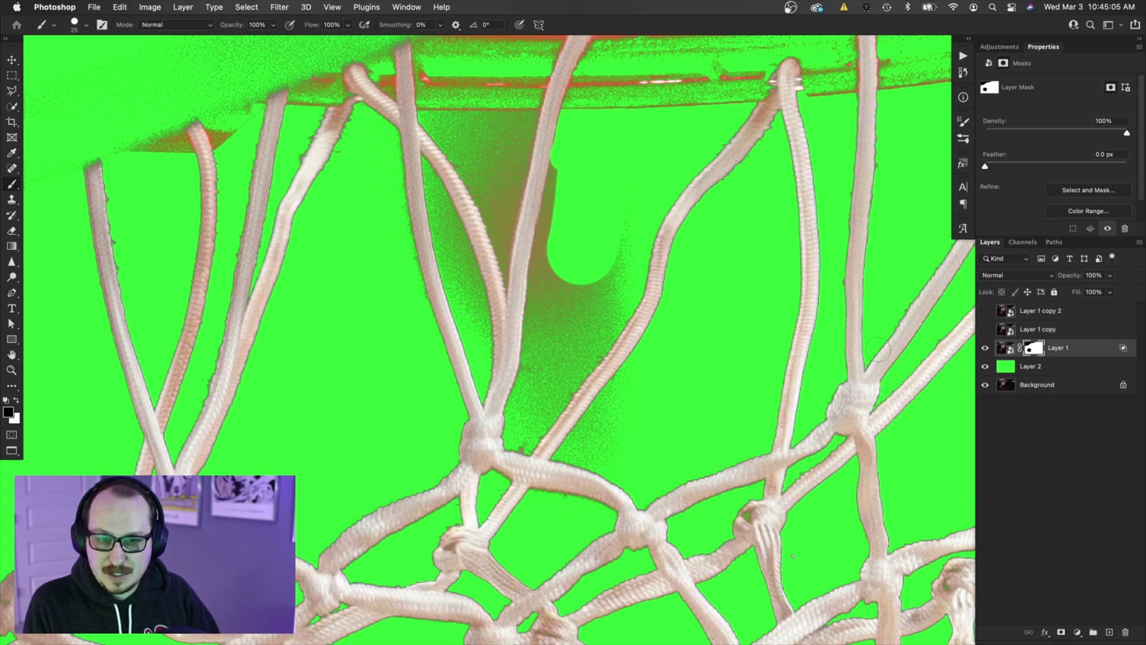
# Quick-select the background gaps between the net cords around the brown patch, including the openings beside and below it
pyautogui.press('w')
pyautogui.moveTo(642, 349); pyautogui.dragTo(579, 263)
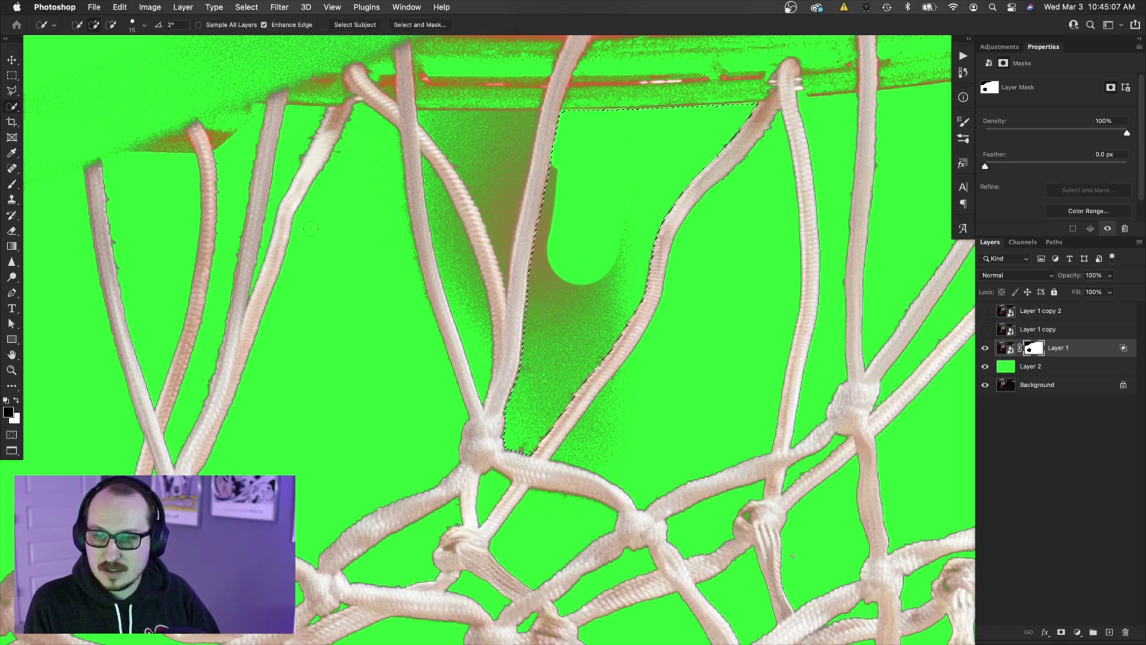
pyautogui.click(495, 139)
pyautogui.moveTo(457, 271); pyautogui.dragTo(469, 290)
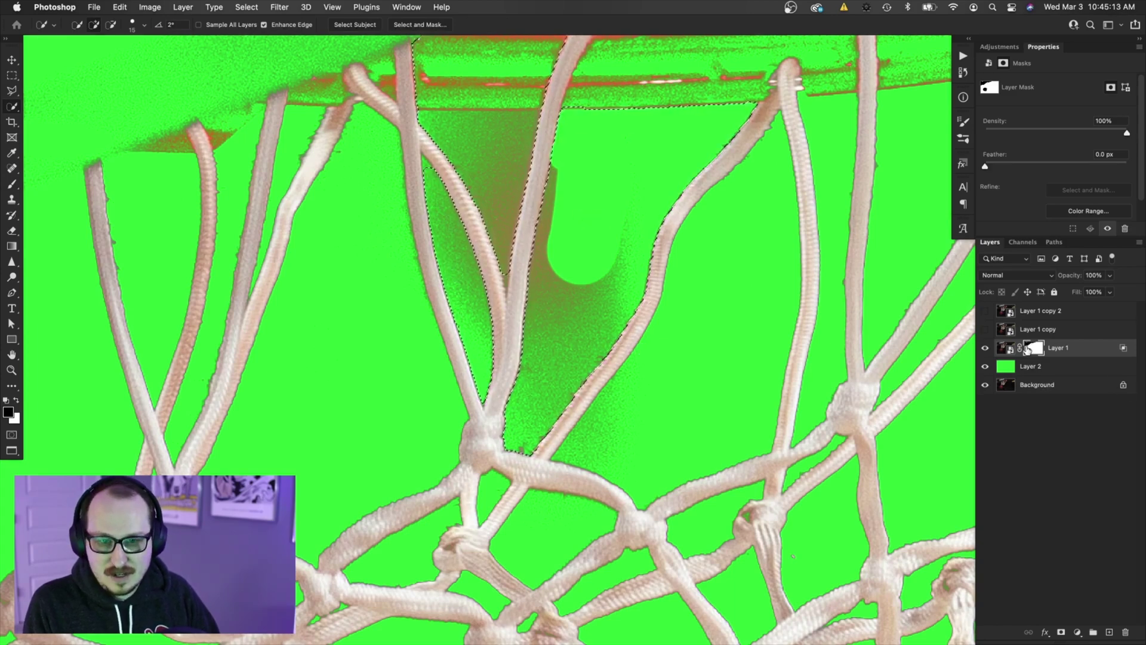
pyautogui.click(677, 425)
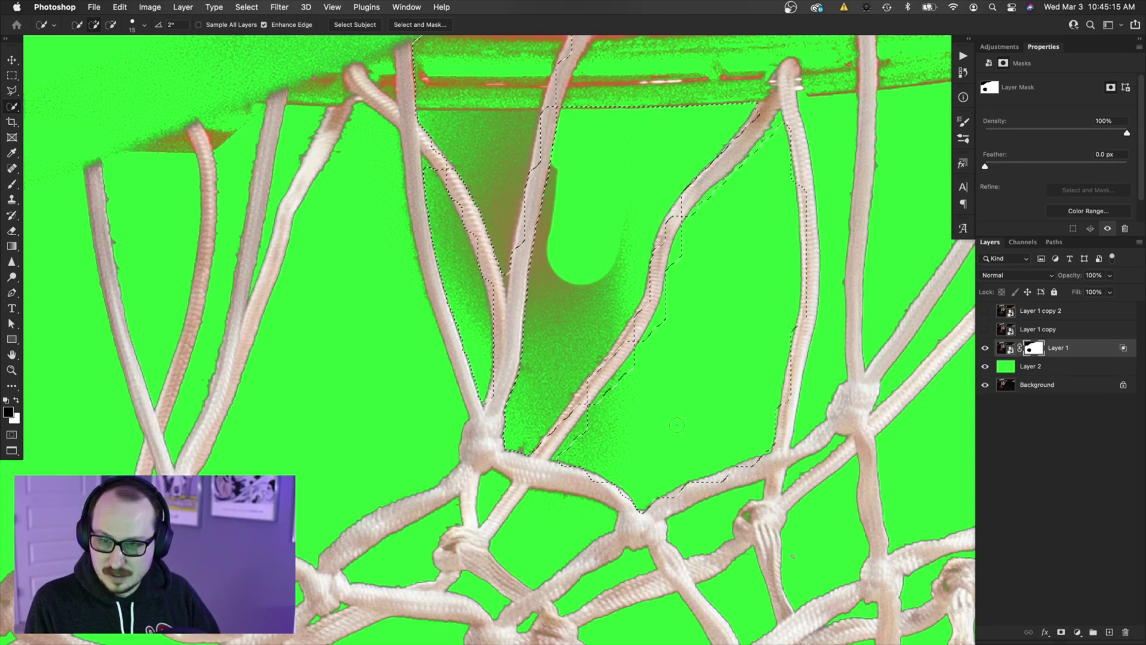
pyautogui.click(570, 528)
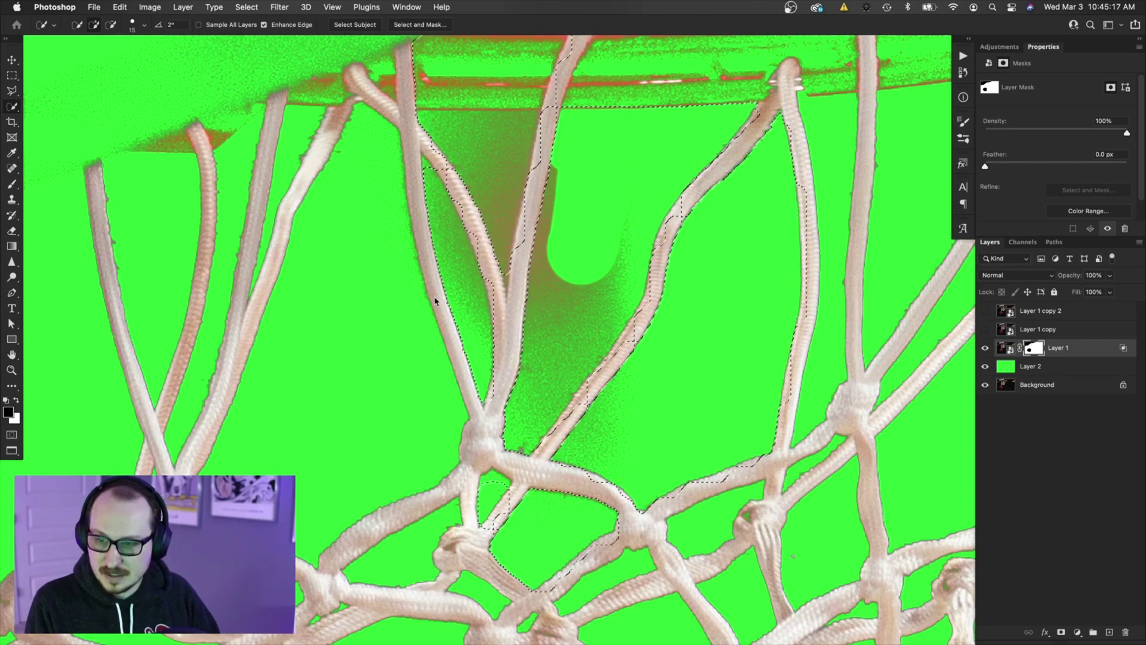
pyautogui.click(385, 170)
pyautogui.press('[')
pyautogui.press('[')
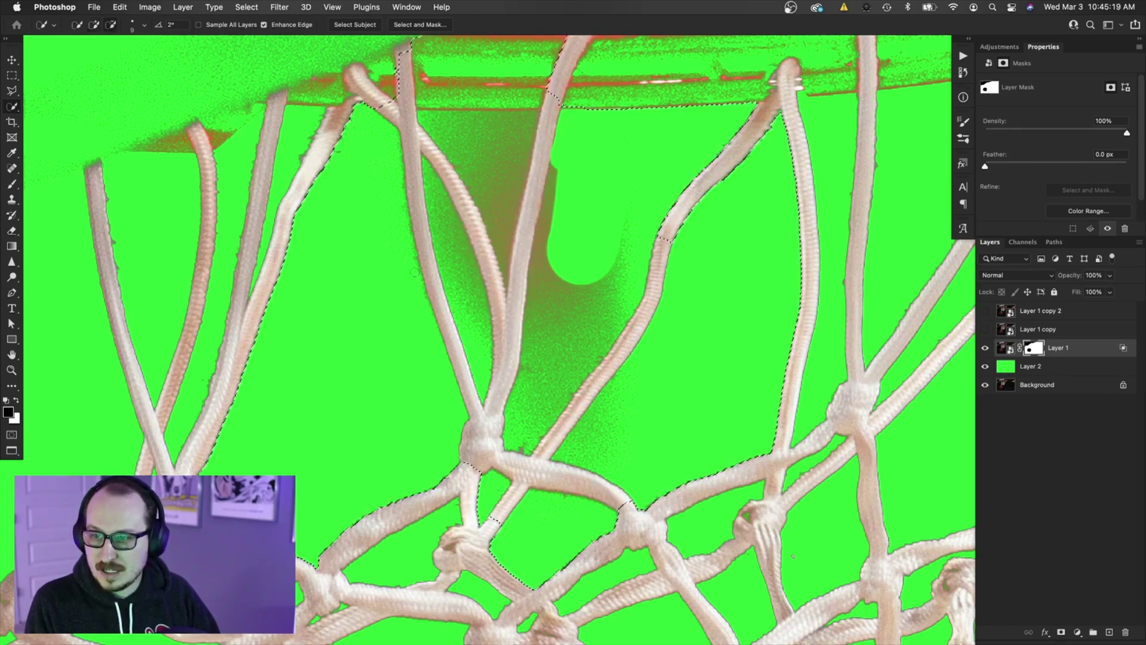
pyautogui.moveTo(425, 256); pyautogui.dragTo(414, 190)
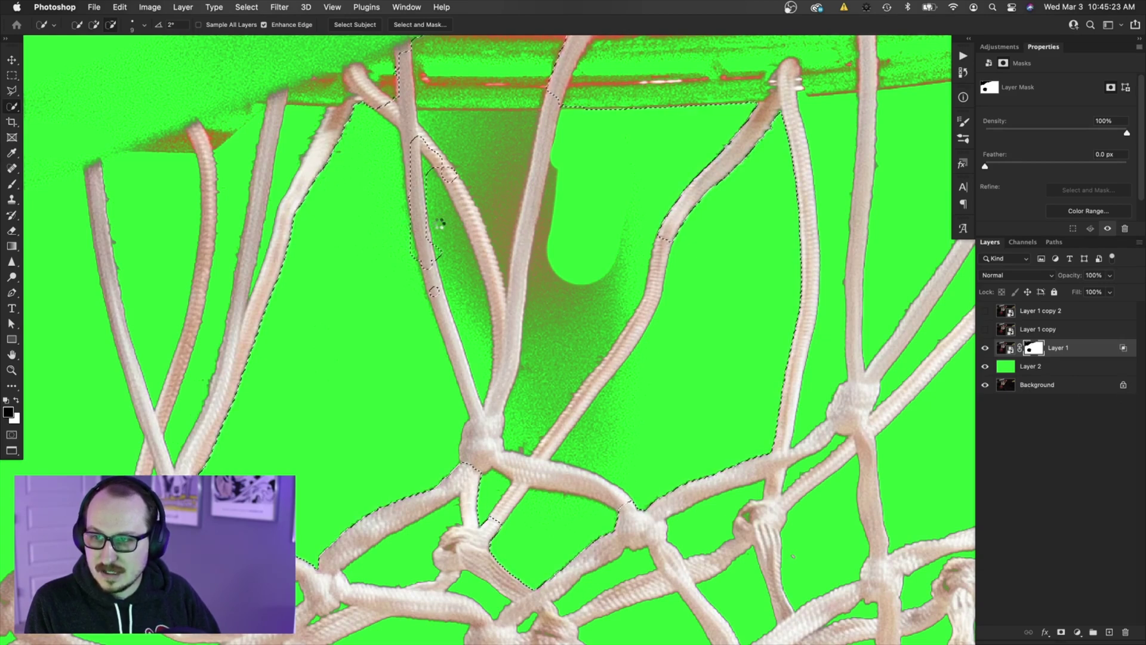
pyautogui.press('super+z')
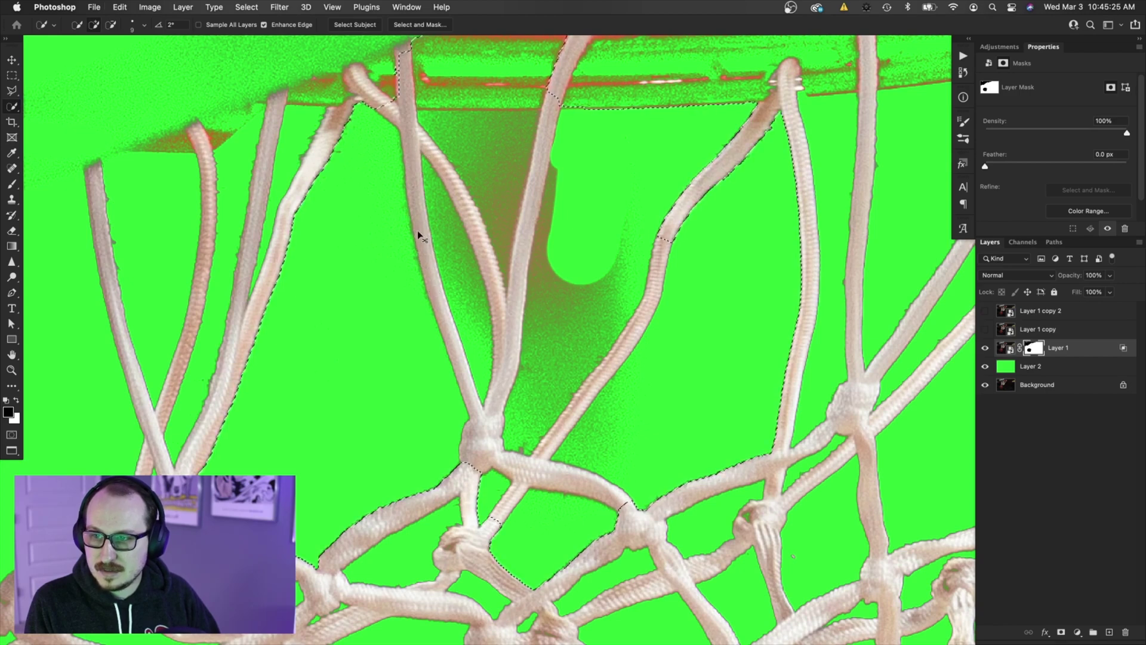
pyautogui.click(421, 236)
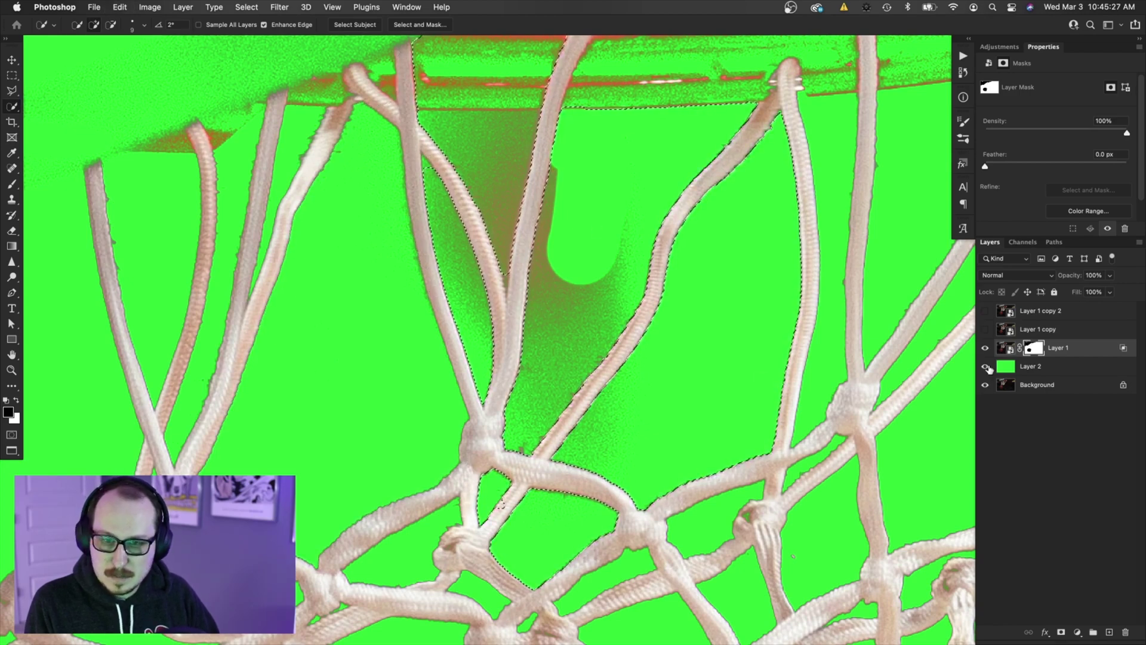
# Paint black with a 40 px brush on Layer 1's mask over the brown patch inside the selected gaps, and deselect
pyautogui.press('b')
pyautogui.press(']')
pyautogui.moveTo(640, 240)
pyautogui.mouseDown()
pyautogui.moveTo(632, 316)
pyautogui.moveTo(541, 459)
pyautogui.moveTo(530, 369)
pyautogui.moveTo(577, 406)
pyautogui.moveTo(595, 274)
pyautogui.moveTo(566, 307)
pyautogui.moveTo(527, 286)
pyautogui.moveTo(551, 187)
pyautogui.moveTo(535, 433)
pyautogui.mouseUp()
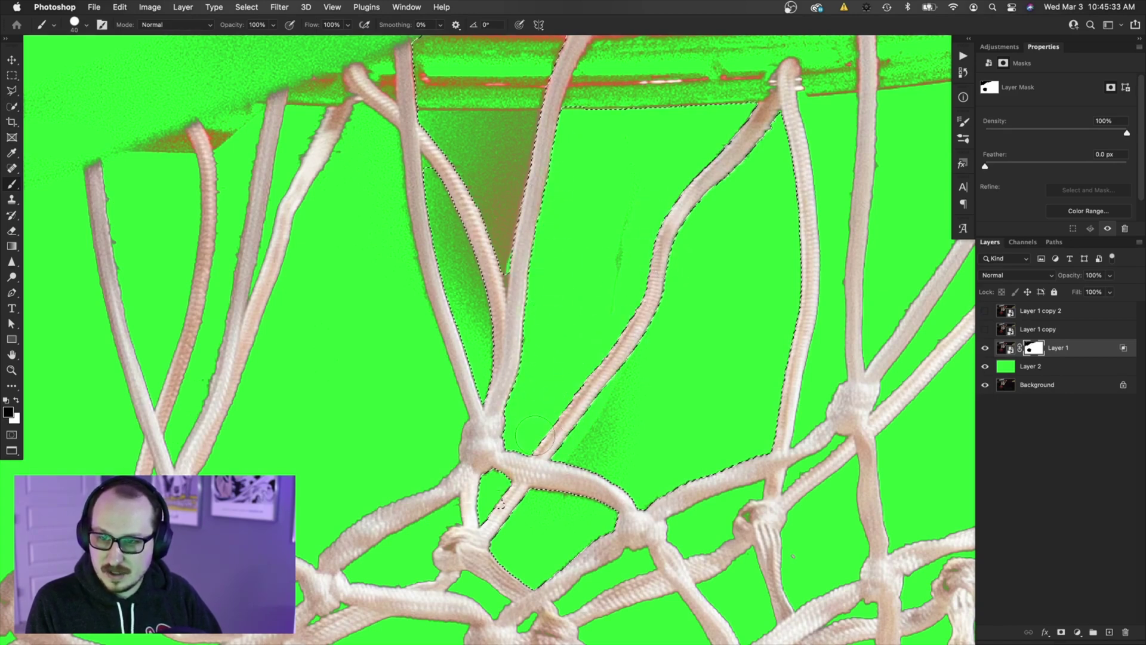
pyautogui.moveTo(605, 352)
pyautogui.mouseDown()
pyautogui.moveTo(611, 470)
pyautogui.moveTo(652, 345)
pyautogui.mouseUp()
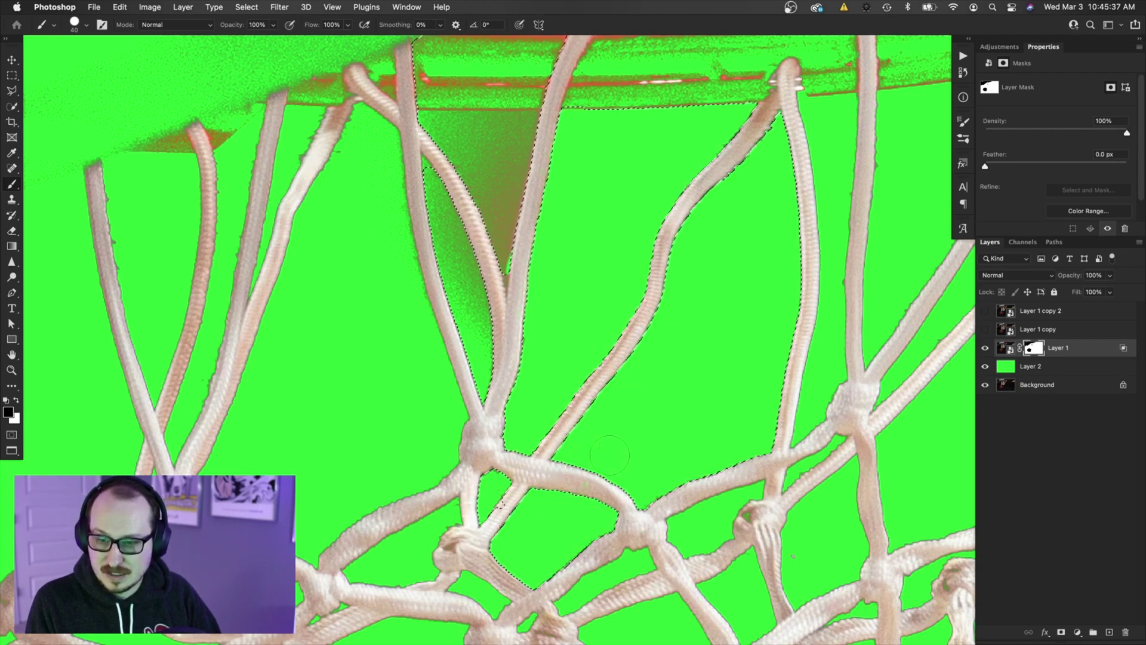
pyautogui.moveTo(473, 382)
pyautogui.mouseDown()
pyautogui.moveTo(426, 163)
pyautogui.moveTo(463, 225)
pyautogui.moveTo(513, 385)
pyautogui.moveTo(513, 269)
pyautogui.moveTo(497, 310)
pyautogui.moveTo(498, 269)
pyautogui.moveTo(422, 158)
pyautogui.moveTo(541, 158)
pyautogui.moveTo(476, 187)
pyautogui.moveTo(525, 241)
pyautogui.mouseUp()
pyautogui.scroll(2, 501, 334)
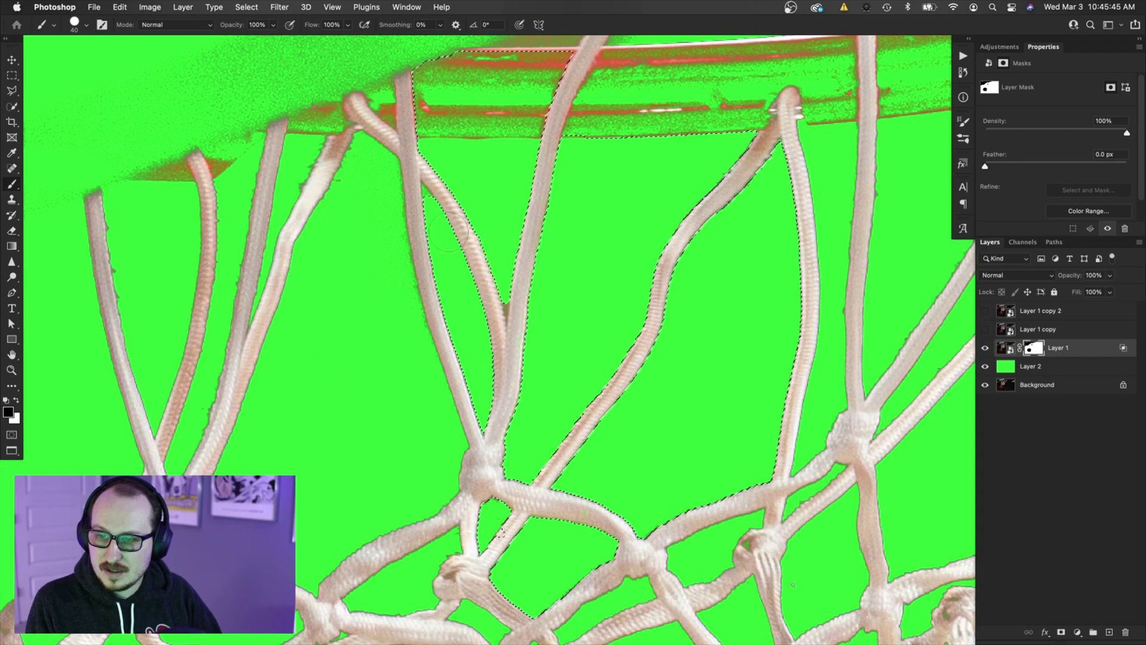
pyautogui.press('cmd+d')
# Mask out the small brown remnant where two net cords meet below the rim using a much smaller brush
pyautogui.press('[')
pyautogui.press('[')
pyautogui.press('[')
pyautogui.press('[')
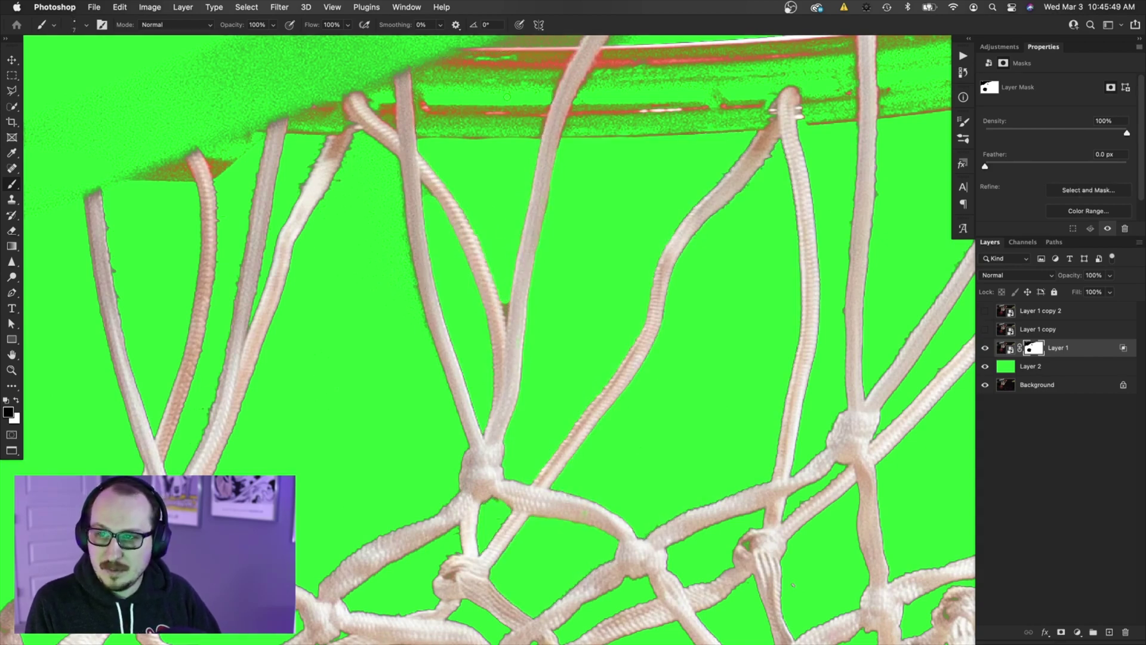
pyautogui.scroll(2, 519, 229)
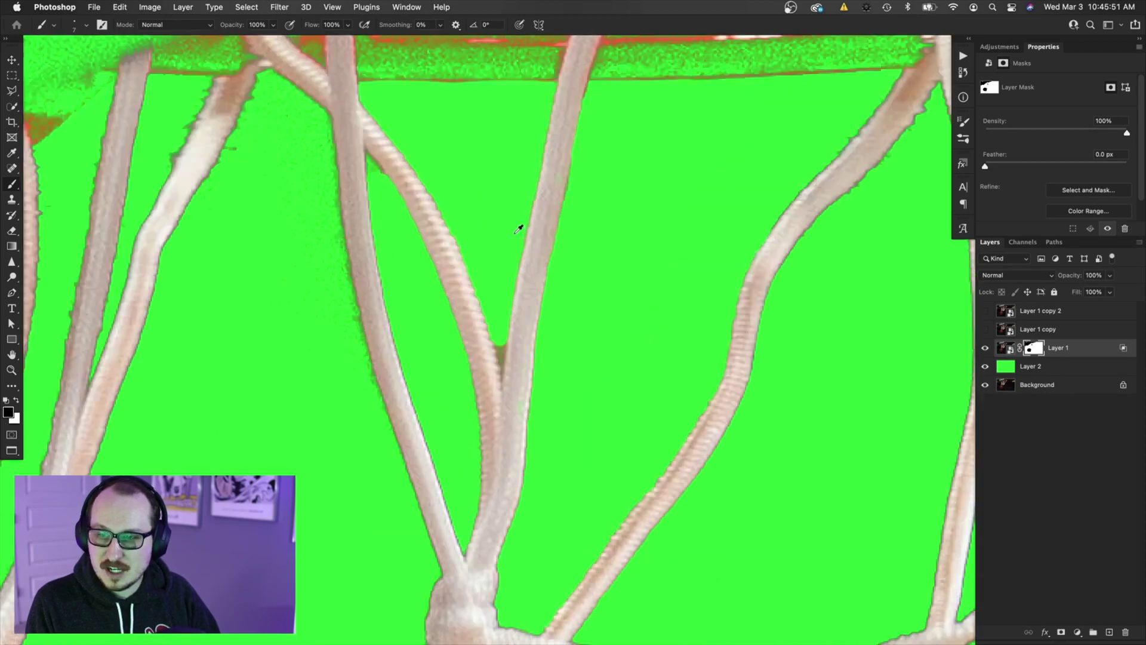
pyautogui.moveTo(500, 342); pyautogui.dragTo(504, 366)
pyautogui.press('x')
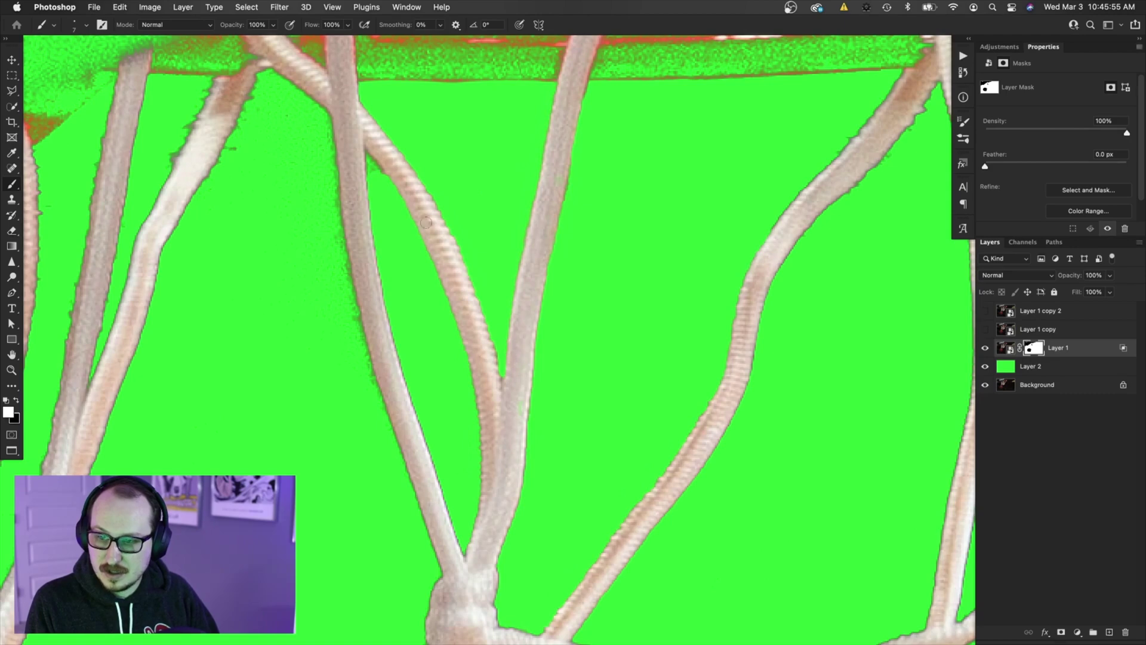
pyautogui.press('x')
pyautogui.press('x')
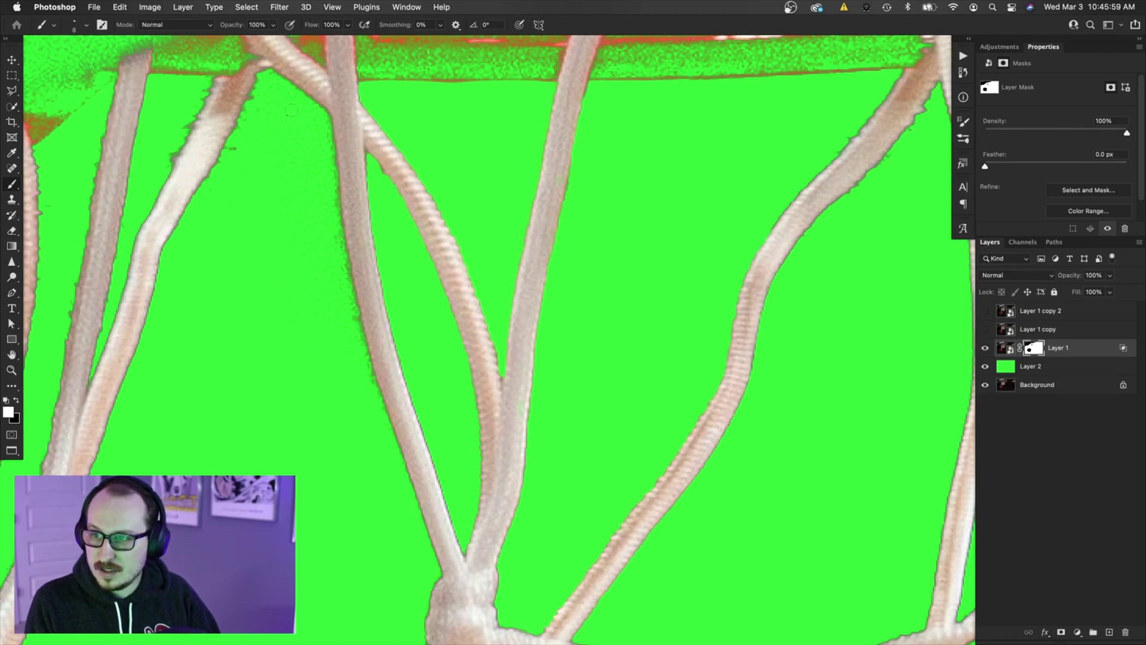
# Paint black with a 20 px brush over the faint specks along the outer edge of the crossing cord below the rim
pyautogui.press('x')
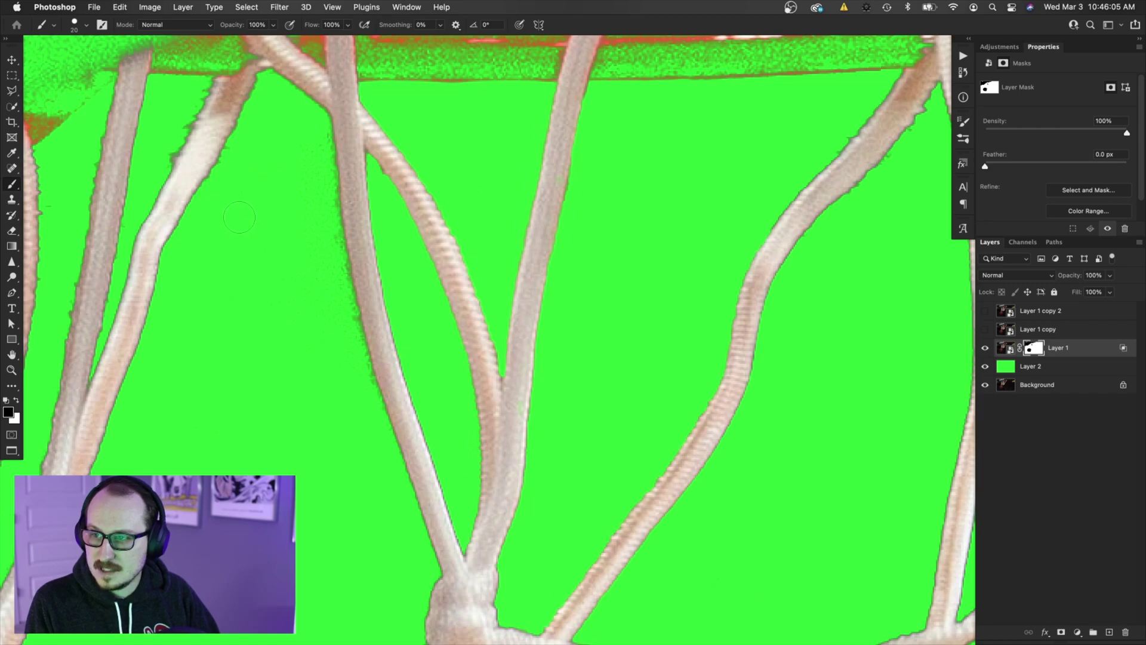
pyautogui.moveTo(316, 141)
pyautogui.mouseDown()
pyautogui.moveTo(337, 233)
pyautogui.moveTo(332, 280)
pyautogui.mouseUp()
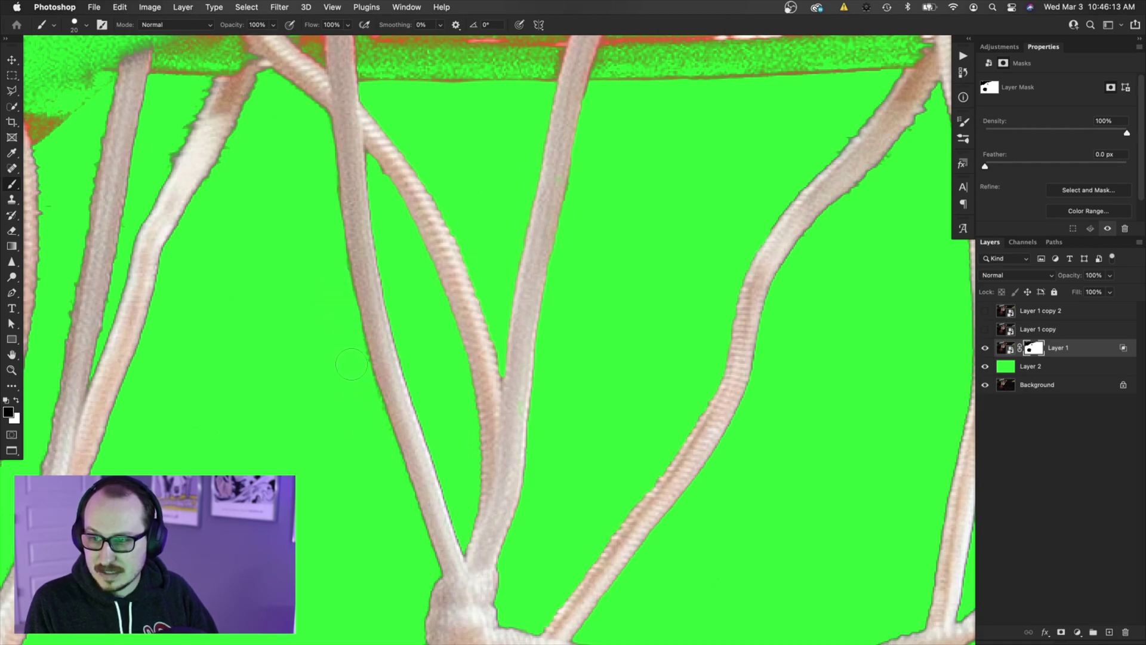
pyautogui.scroll(-6, 299, 349)
pyautogui.scroll(5, 429, 440)
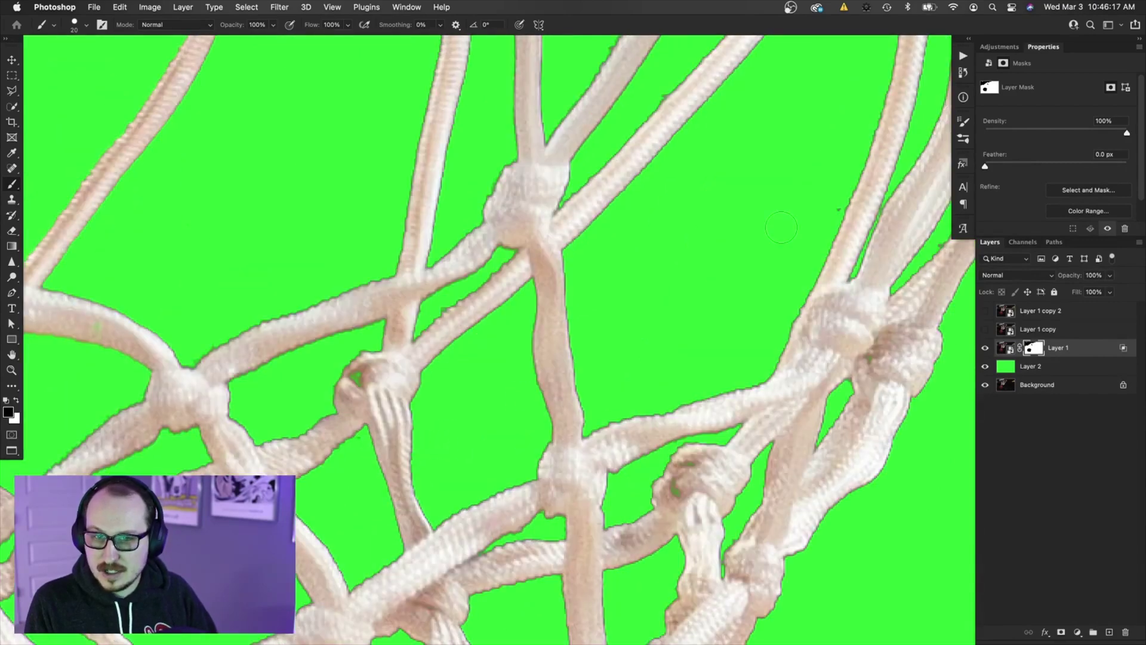
# Mask out the leftover blurry background lights far from the hoop on Layer 1's mask with a large black brush
pyautogui.scroll(-8, 545, 243)
pyautogui.scroll(5, 532, 253)
pyautogui.moveTo(720, 262); pyautogui.dragTo(468, 366)
pyautogui.press(']')
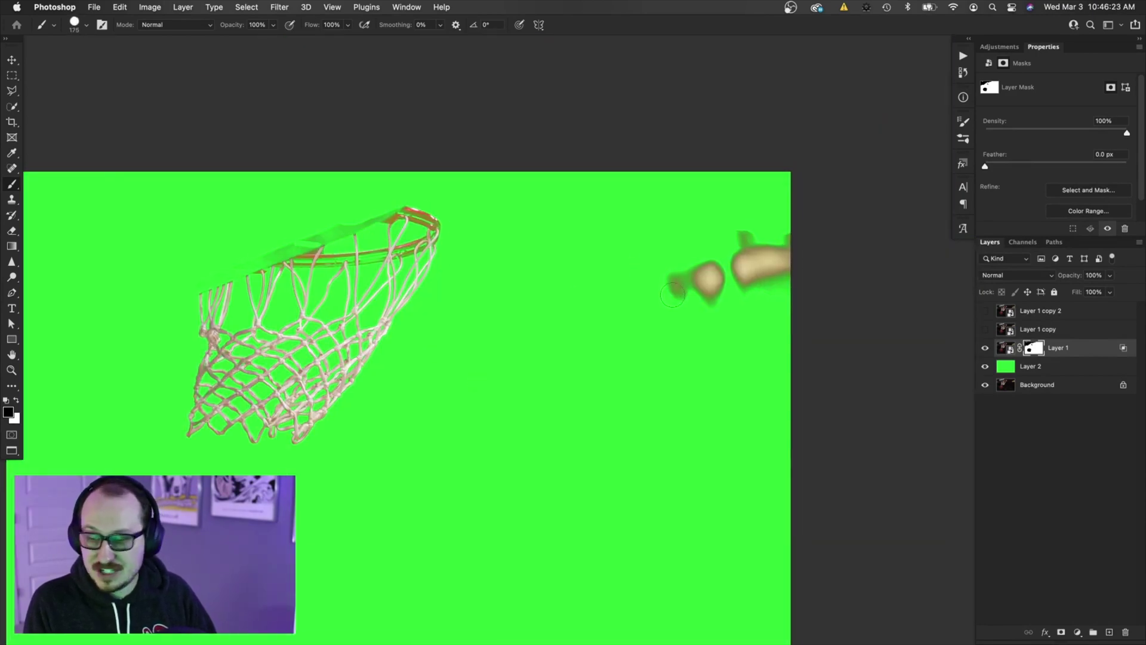
pyautogui.moveTo(678, 292)
pyautogui.mouseDown()
pyautogui.moveTo(704, 277)
pyautogui.moveTo(736, 285)
pyautogui.moveTo(810, 231)
pyautogui.mouseUp()
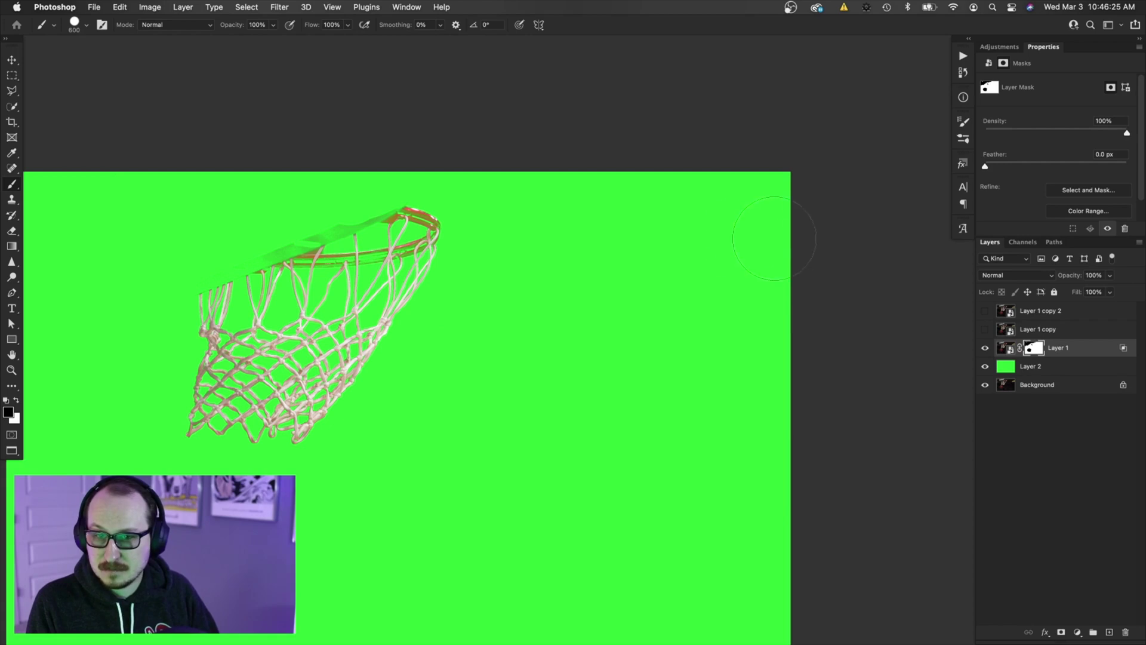
# Show Layer 1 copy, make it the active layer and automatically select its subject
pyautogui.press('v')
pyautogui.hscroll(-5, 678, 319)
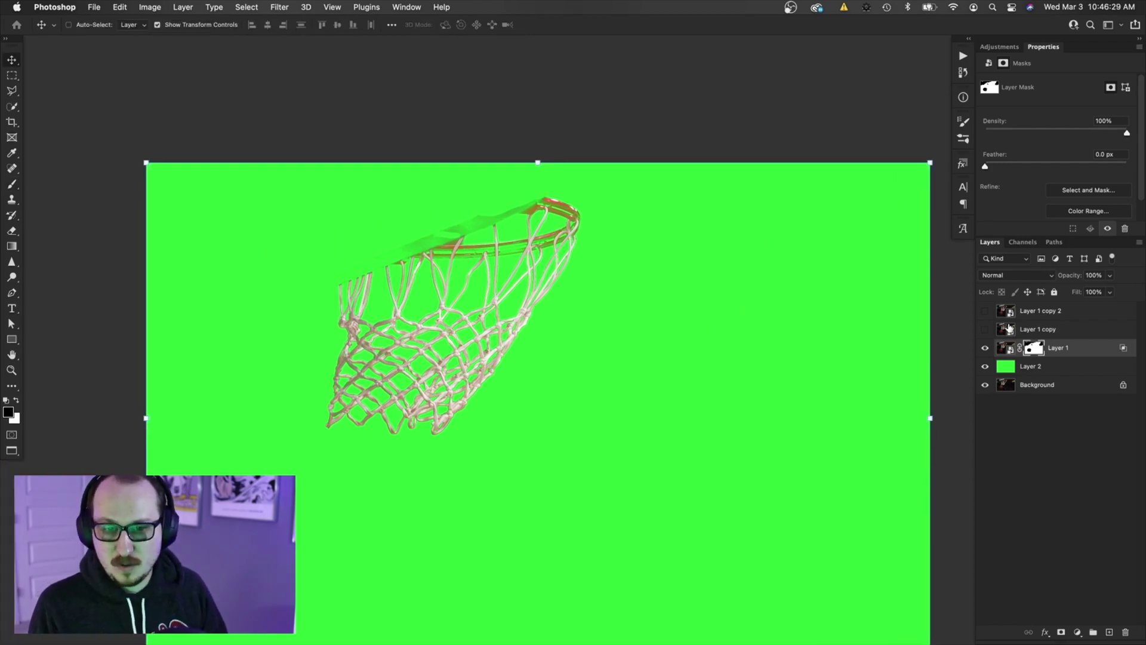
pyautogui.click(985, 331)
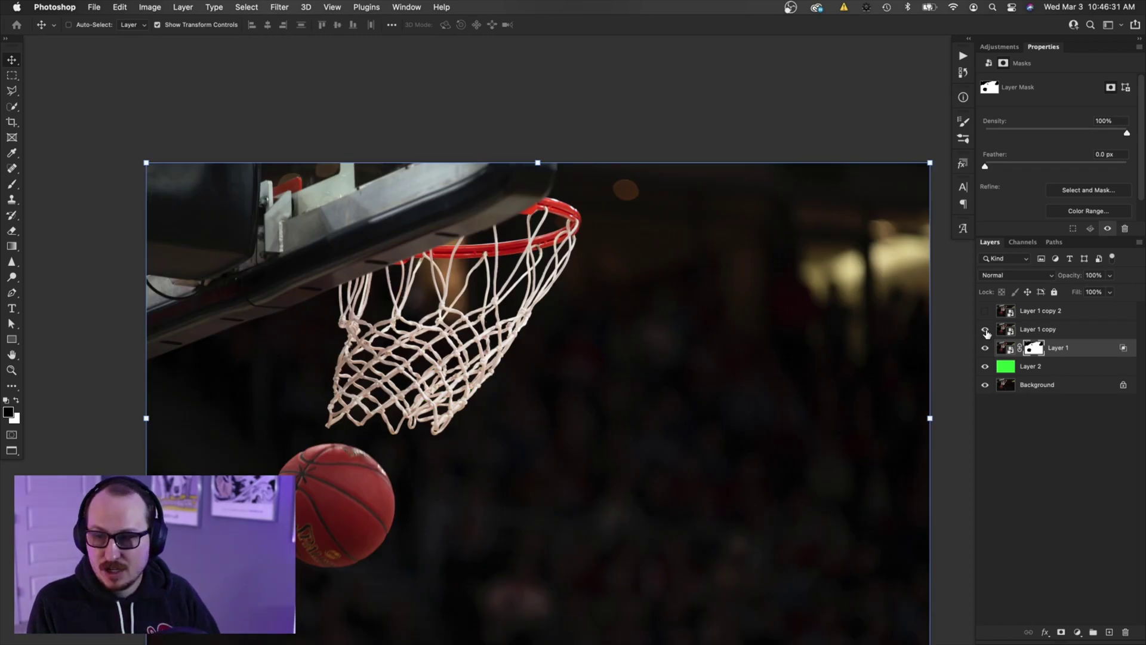
pyautogui.click(1053, 330)
pyautogui.press('w')
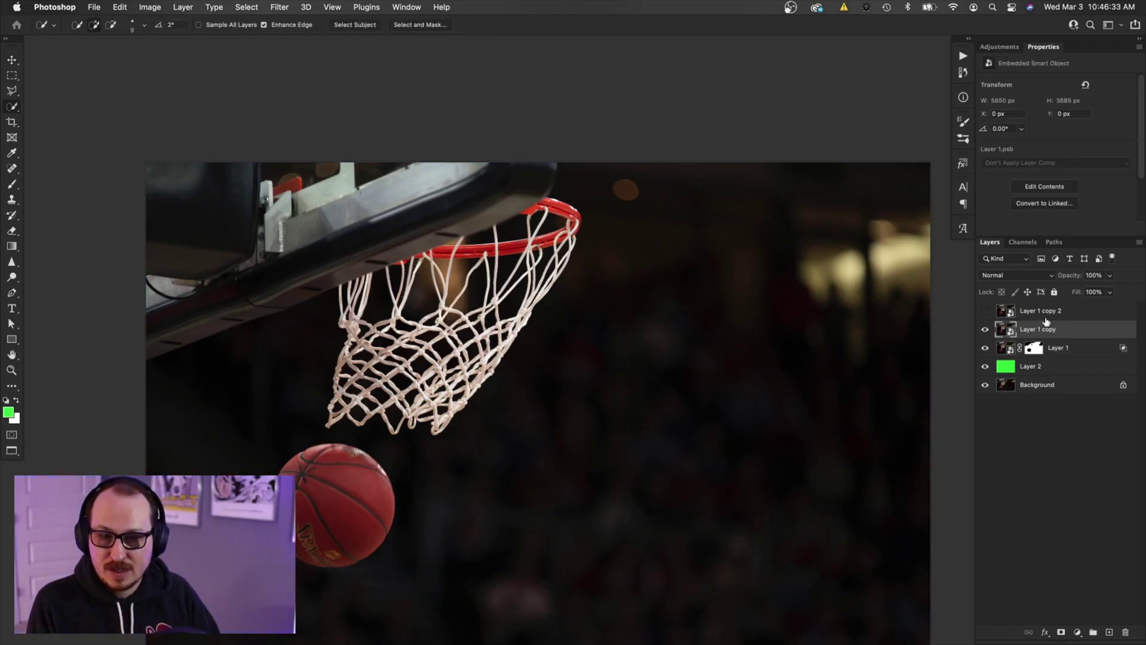
pyautogui.click(373, 25)
# Enlarge the Quick Selection brush, add the backboard to the selection and remove the basketball from it
pyautogui.press(']')
pyautogui.press(']')
pyautogui.press(']')
pyautogui.press(']')
pyautogui.press(']')
pyautogui.press(']')
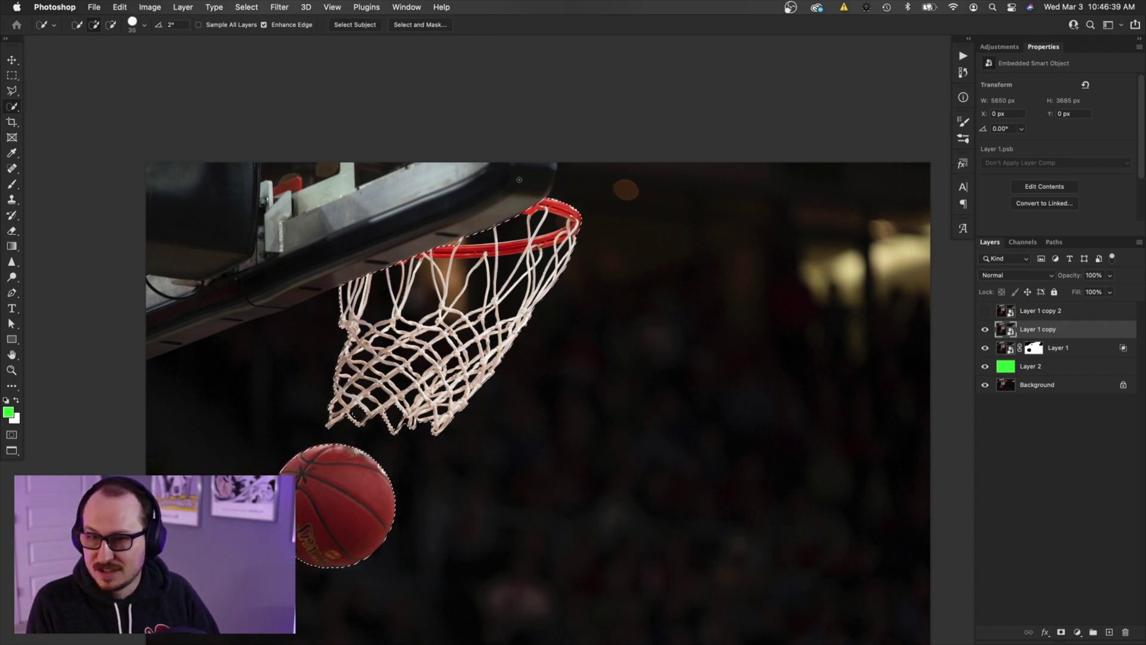
pyautogui.press(']')
pyautogui.press(']')
pyautogui.press(']')
pyautogui.press(']')
pyautogui.press(']')
pyautogui.press(']')
pyautogui.press(']')
pyautogui.press(']')
pyautogui.press(']')
pyautogui.press(']')
pyautogui.press(']')
pyautogui.press(']')
pyautogui.press(']')
pyautogui.press(']')
pyautogui.moveTo(512, 178)
pyautogui.mouseDown()
pyautogui.moveTo(157, 287)
pyautogui.moveTo(458, 149)
pyautogui.mouseUp()
pyautogui.moveTo(347, 516)
pyautogui.keyDown('alt'); pyautogui.mouseDown()
pyautogui.moveTo(305, 511)
pyautogui.moveTo(380, 527)
pyautogui.moveTo(375, 497)
pyautogui.moveTo(344, 469)
pyautogui.mouseUp(); pyautogui.keyUp('alt')
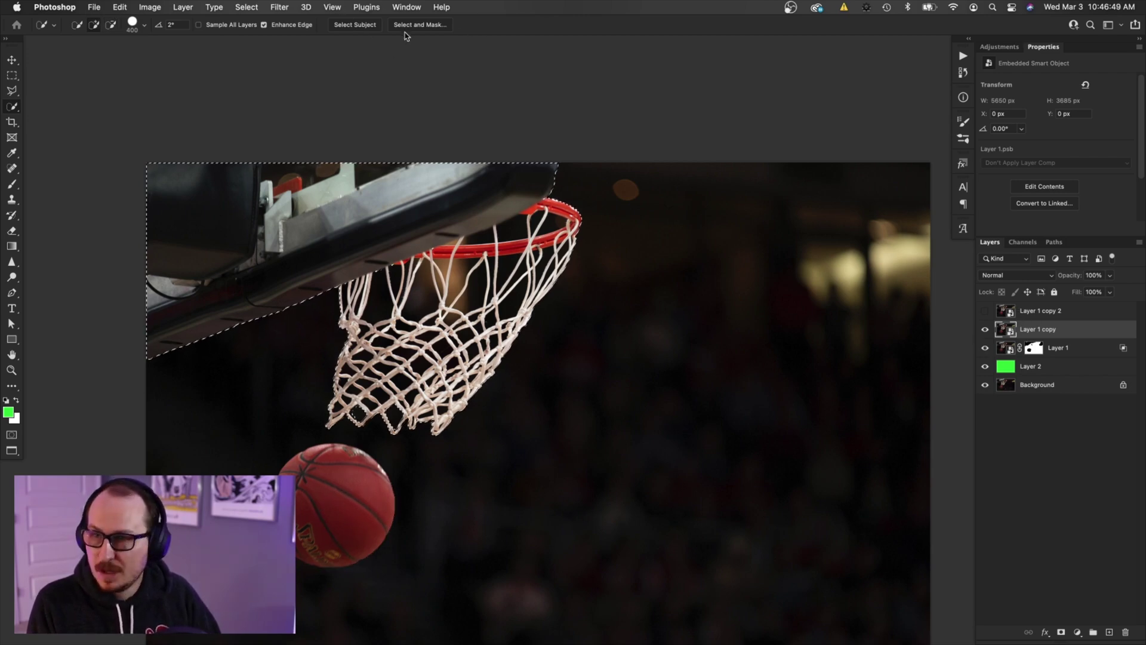
# Open the hoop selection in Select and Mask and enlarge the Refine Edge brush to 70 px
pyautogui.click(420, 25)
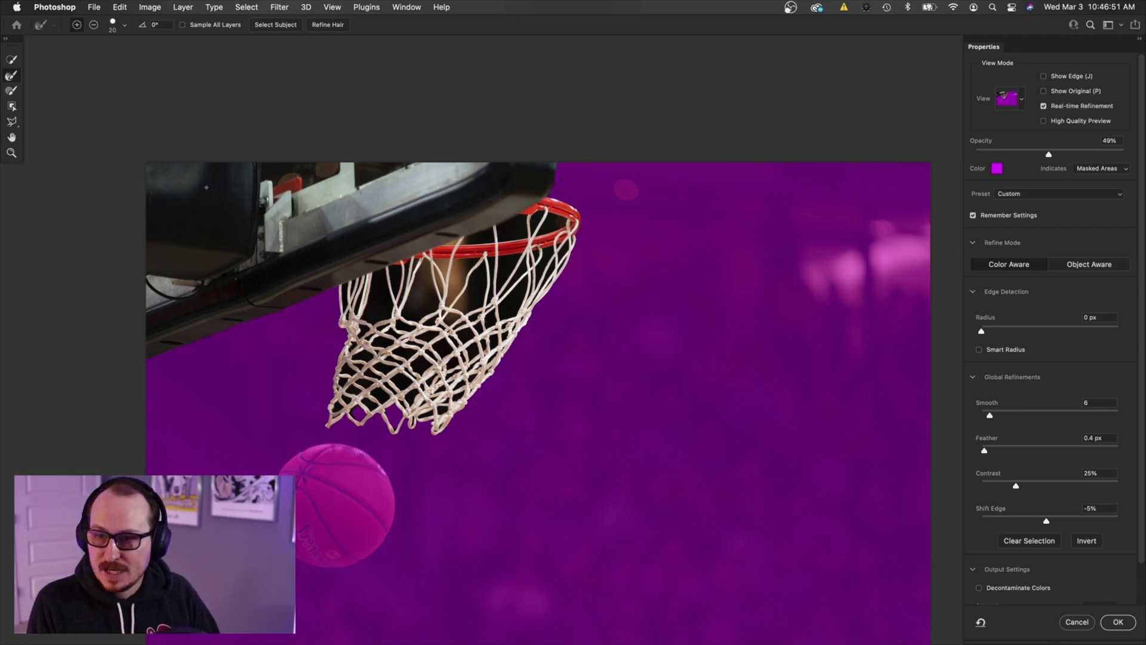
pyautogui.click(7, 76)
pyautogui.scroll(3, 541, 177)
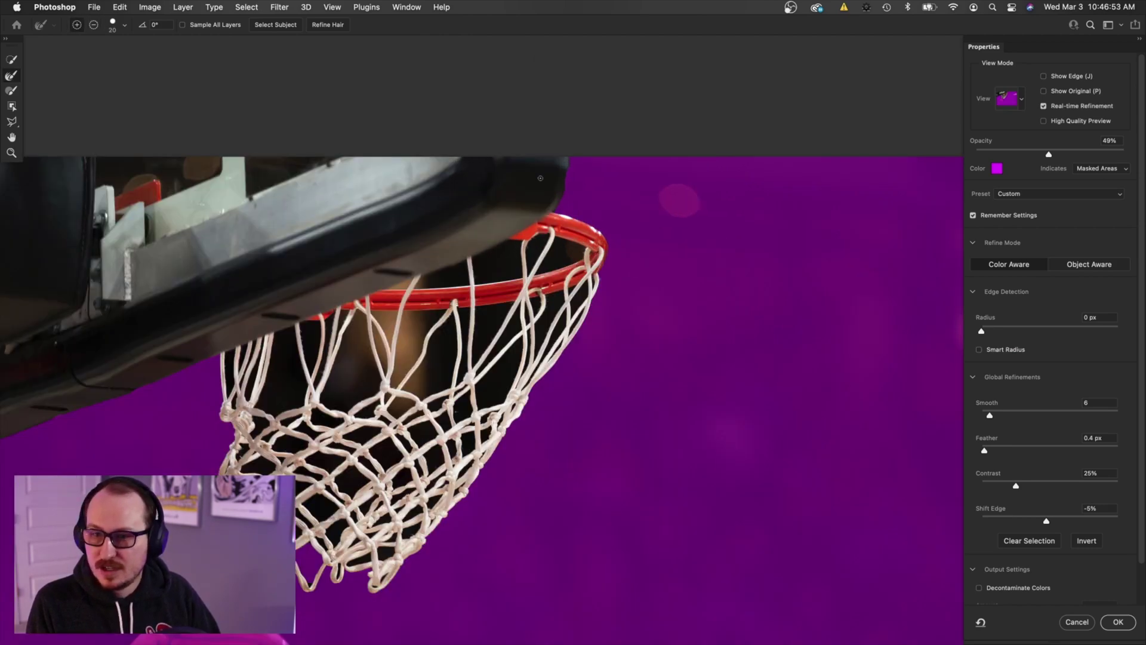
pyautogui.press(']')
pyautogui.press(']')
pyautogui.press(']')
pyautogui.press(']')
pyautogui.press(']')
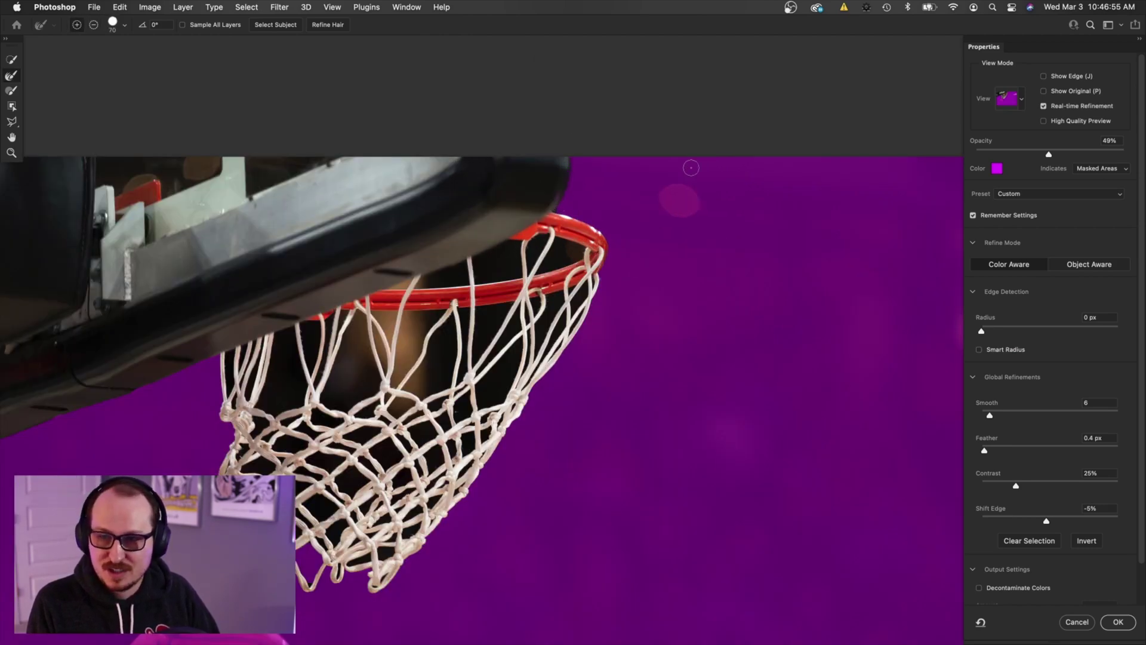
pyautogui.scroll(2, 588, 207)
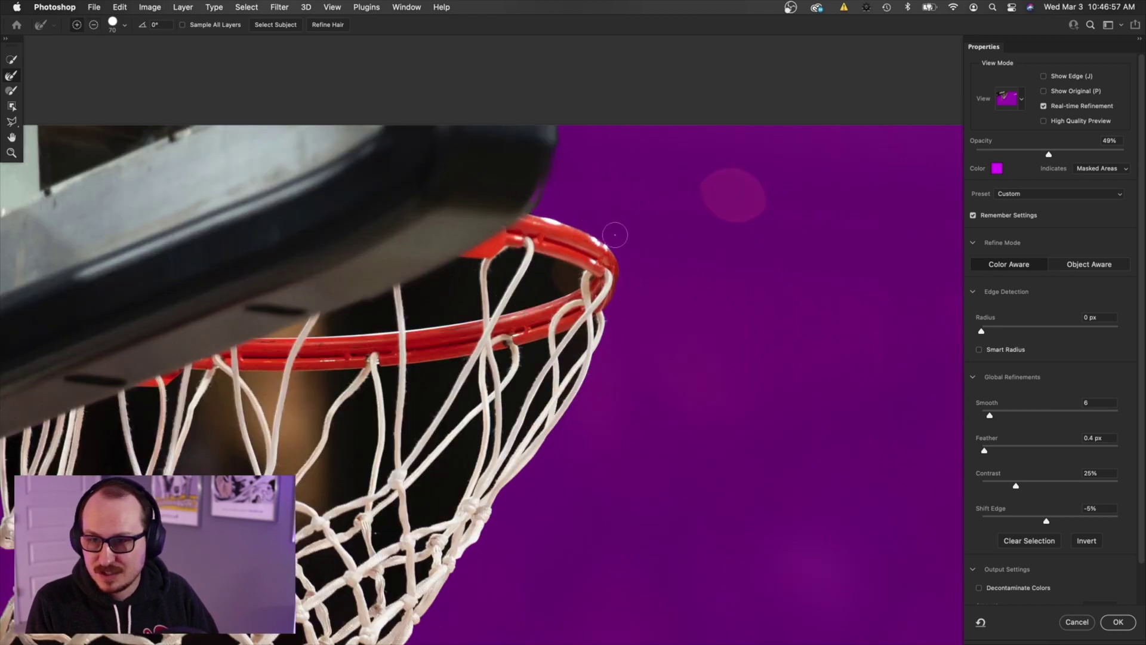
# Brush the backboard's rounded corner above the rim into the selection, and reduce the brush to 50 px
pyautogui.press('b')
pyautogui.press(']')
pyautogui.press(']')
pyautogui.press(']')
pyautogui.press(']')
pyautogui.press(']')
pyautogui.press(']')
pyautogui.press(']')
pyautogui.keyDown('alt'); pyautogui.click(531, 202); pyautogui.keyUp('alt')
pyautogui.press(']')
pyautogui.press(']')
pyautogui.press(']')
pyautogui.press(']')
pyautogui.press(']')
pyautogui.press(']')
pyautogui.press(']')
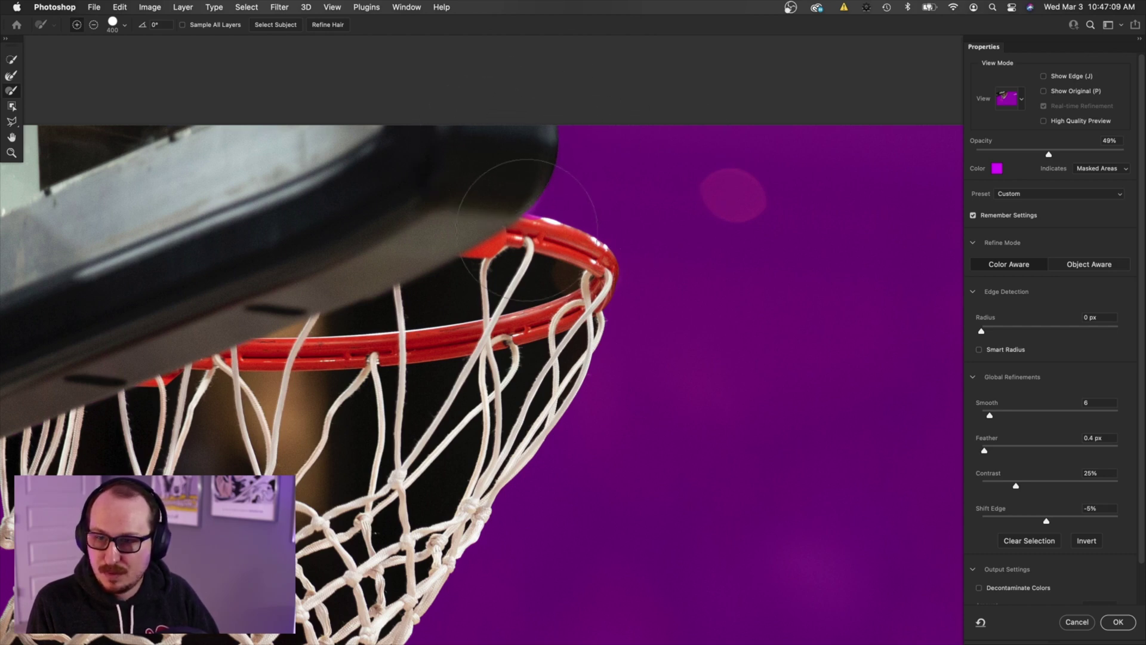
pyautogui.press('[')
pyautogui.press('[')
pyautogui.press('[')
pyautogui.press('[')
pyautogui.press('[')
pyautogui.press('[')
pyautogui.press('[')
pyautogui.press('[')
pyautogui.press('[')
pyautogui.press('[')
pyautogui.press('[')
pyautogui.press('[')
pyautogui.scroll(3, 530, 233)
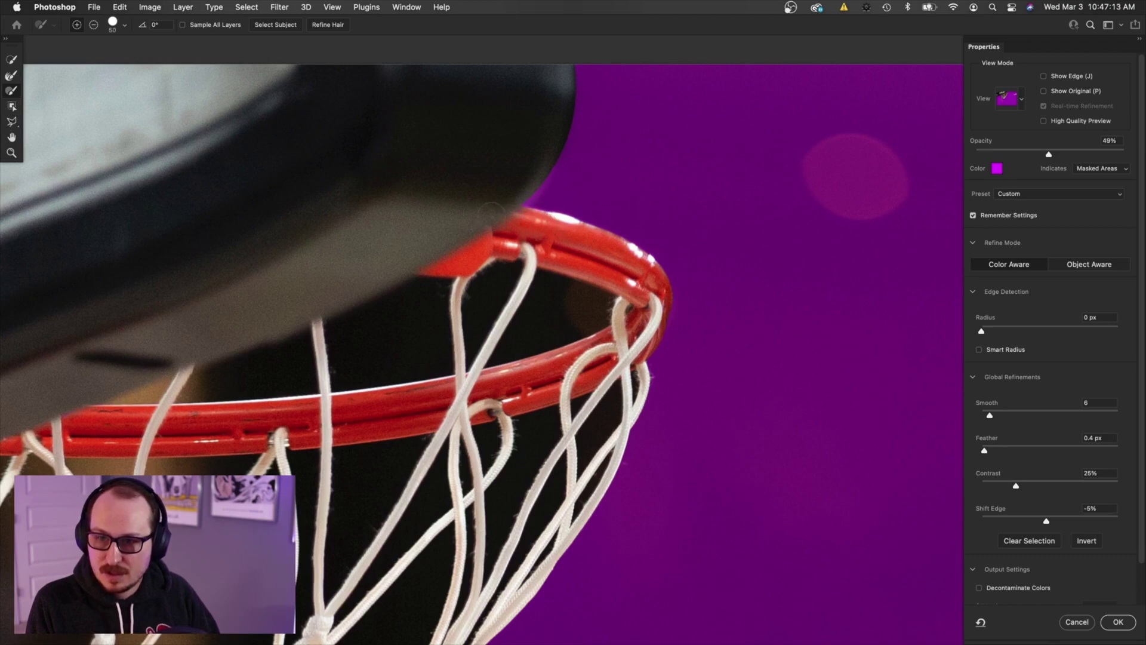
# Subtract the background openings between the rim and the backboard from the selection using Quick Selection at size 10
pyautogui.moveTo(552, 360); pyautogui.dragTo(768, 264)
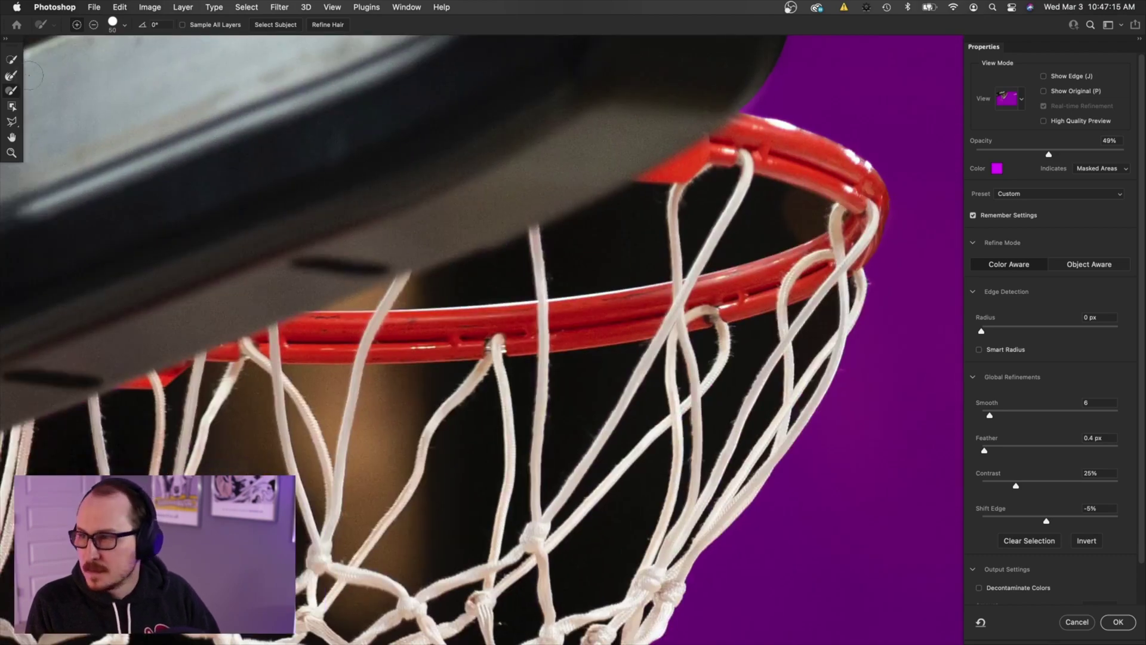
pyautogui.click(11, 91)
pyautogui.moveTo(561, 215)
pyautogui.mouseDown()
pyautogui.moveTo(641, 242)
pyautogui.moveTo(584, 256)
pyautogui.mouseUp()
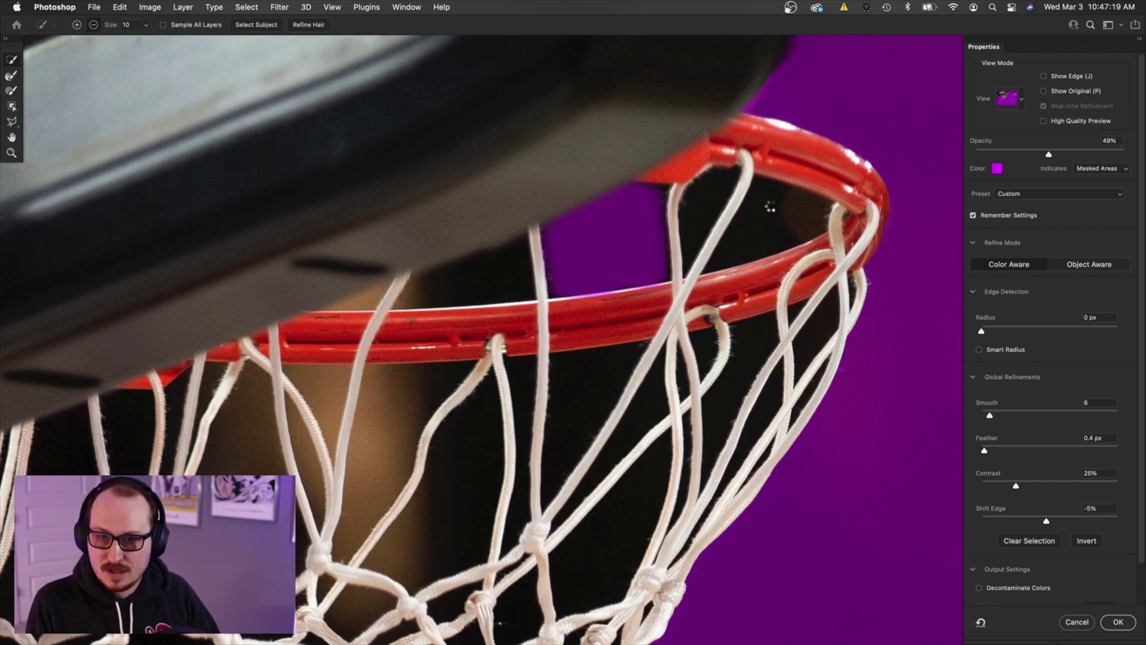
pyautogui.moveTo(753, 238); pyautogui.dragTo(750, 224)
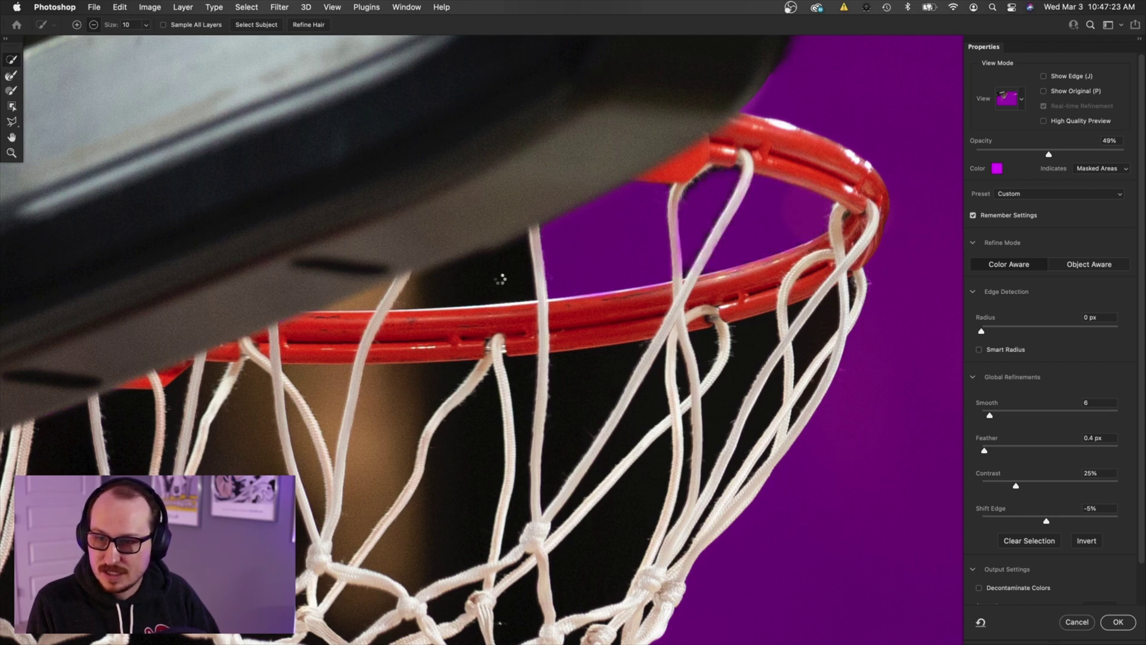
pyautogui.moveTo(465, 291); pyautogui.dragTo(367, 297)
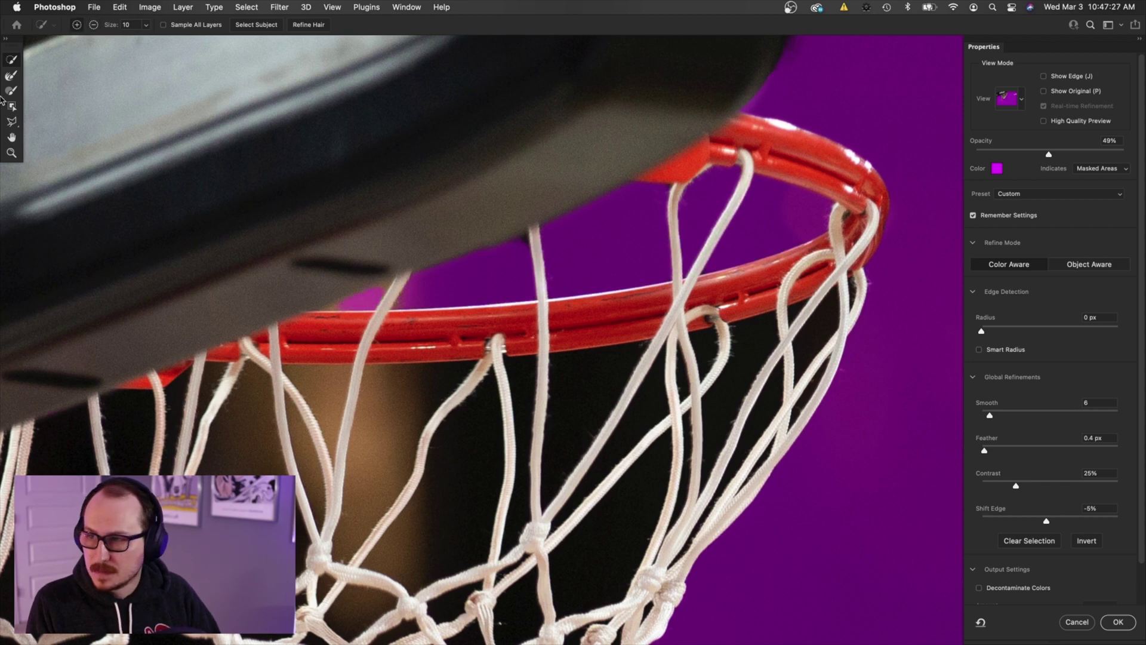
# Brush the background gap between the rim and the backboard's lower edge out of the selection
pyautogui.click(11, 77)
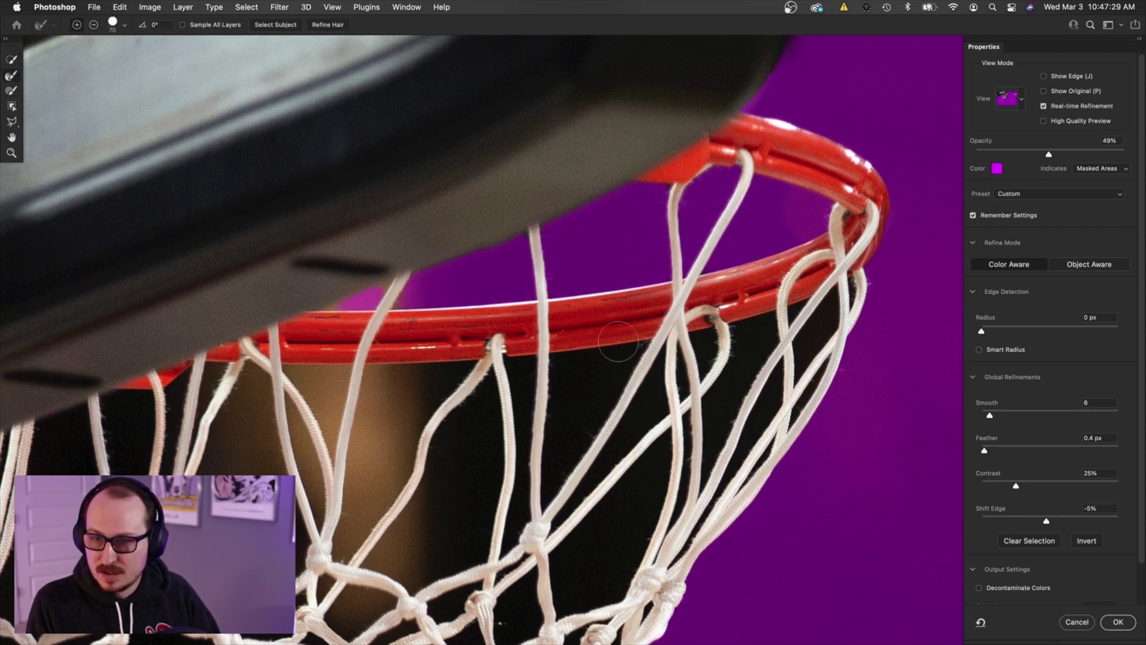
pyautogui.press('[')
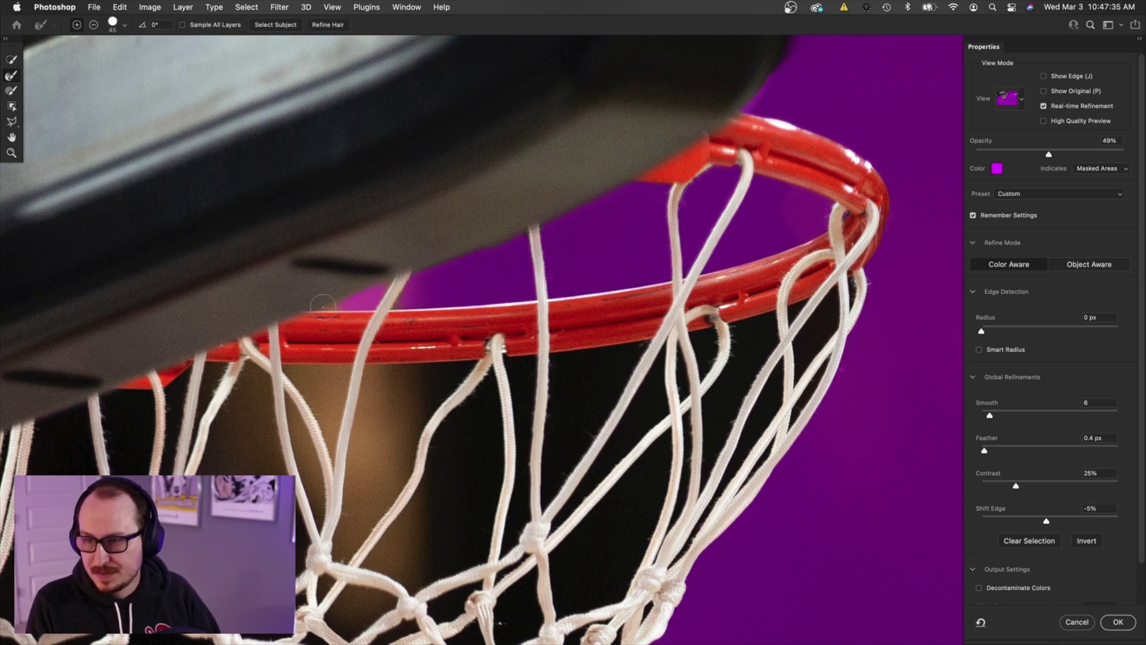
pyautogui.click(11, 91)
pyautogui.scroll(5, 367, 299)
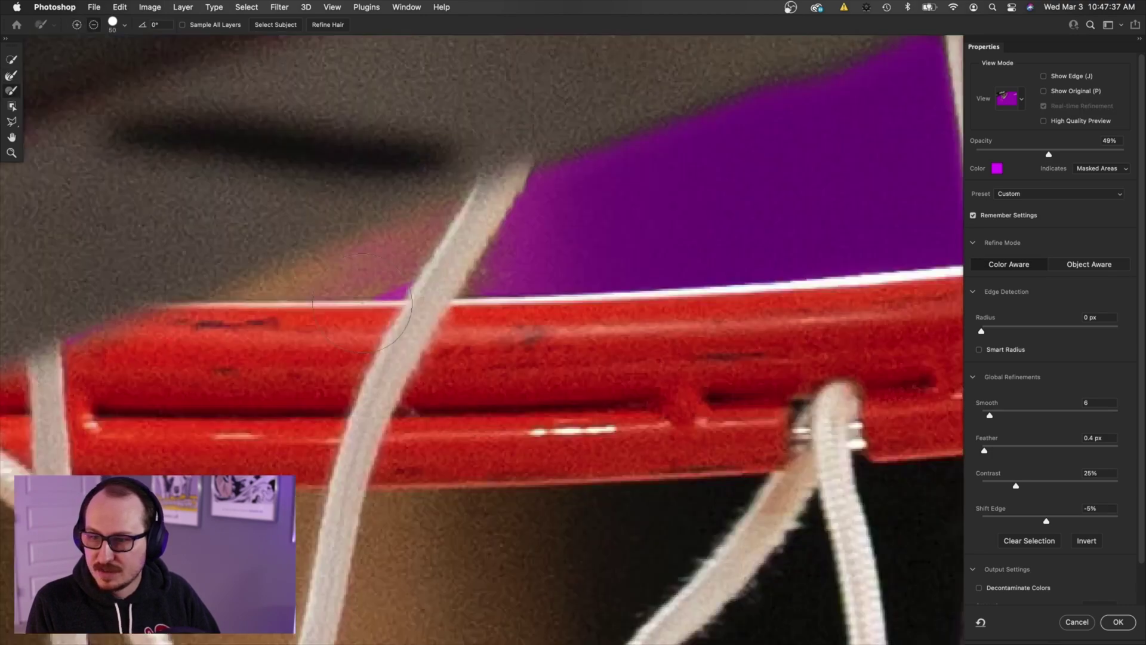
pyautogui.moveTo(179, 337)
pyautogui.mouseDown()
pyautogui.moveTo(277, 320)
pyautogui.moveTo(487, 212)
pyautogui.mouseUp()
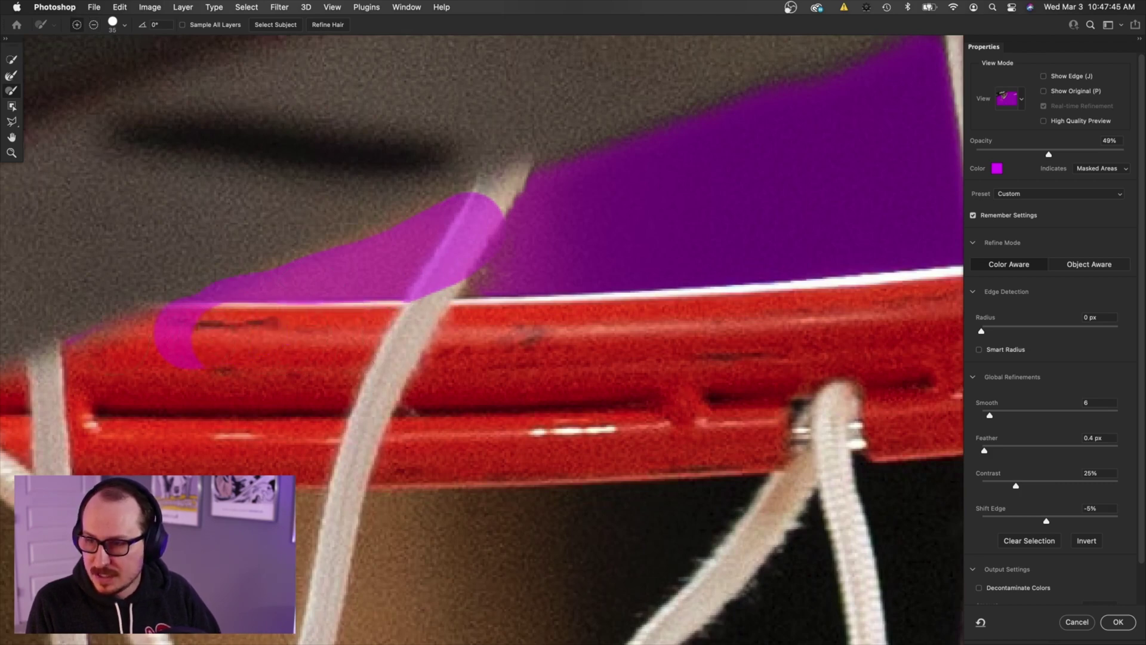
# Restore the rim's top edge and the net cord crossing the gap to the selection, finishing with a 15 px brush
pyautogui.press('[')
pyautogui.press('[')
pyautogui.press('[')
pyautogui.moveTo(480, 294); pyautogui.dragTo(471, 307)
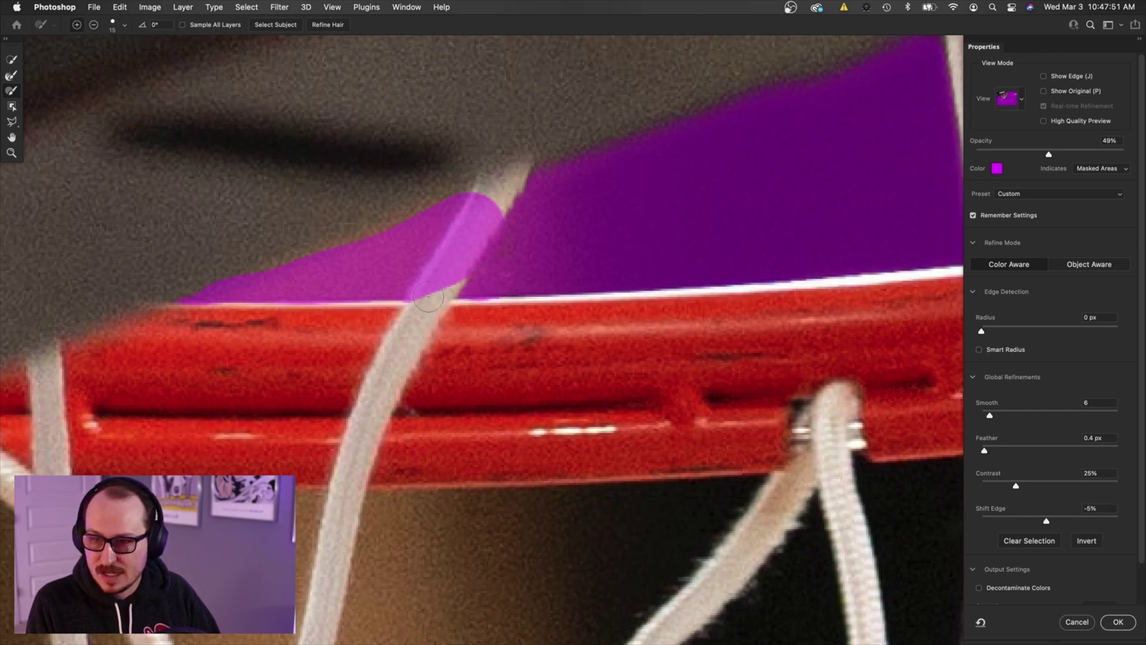
pyautogui.moveTo(427, 304); pyautogui.dragTo(500, 182)
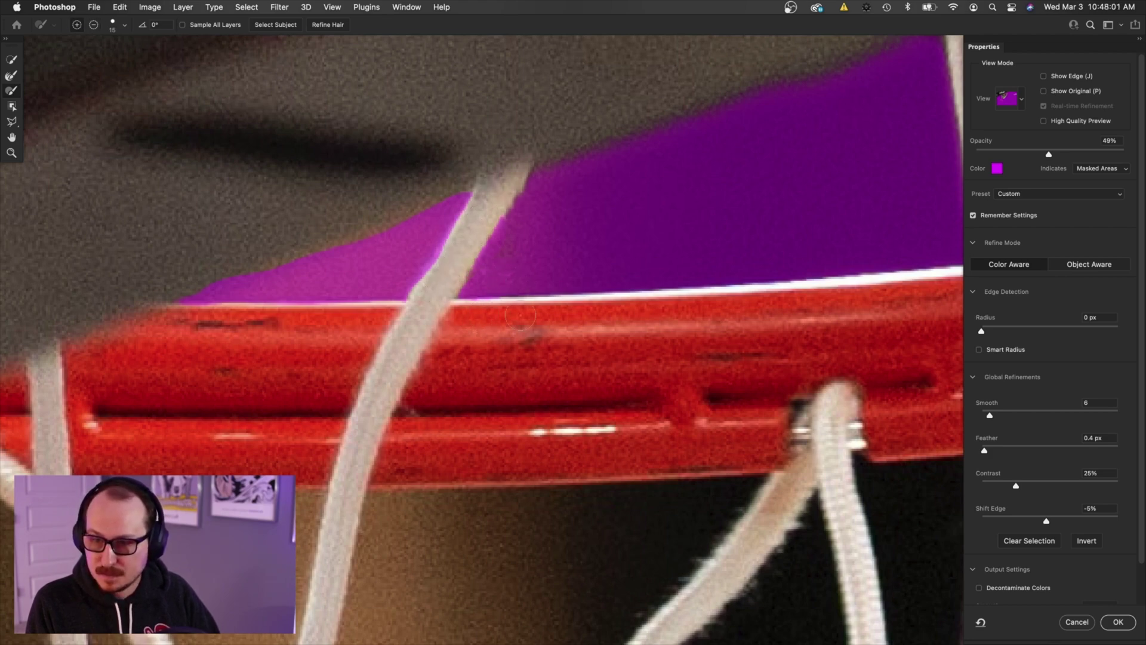
# Accept the refined hoop selection and apply it as a layer mask on Layer 1 copy
pyautogui.scroll(-5, 508, 315)
pyautogui.moveTo(314, 348); pyautogui.dragTo(454, 264)
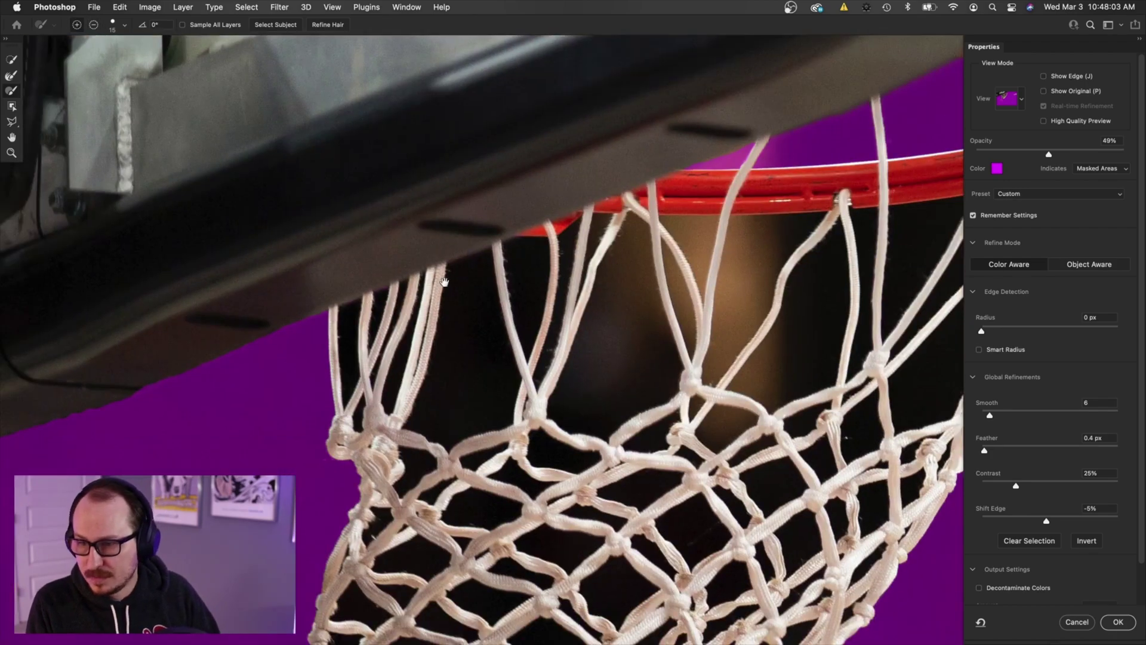
pyautogui.moveTo(441, 322); pyautogui.dragTo(750, 184)
pyautogui.scroll(-4, 475, 223)
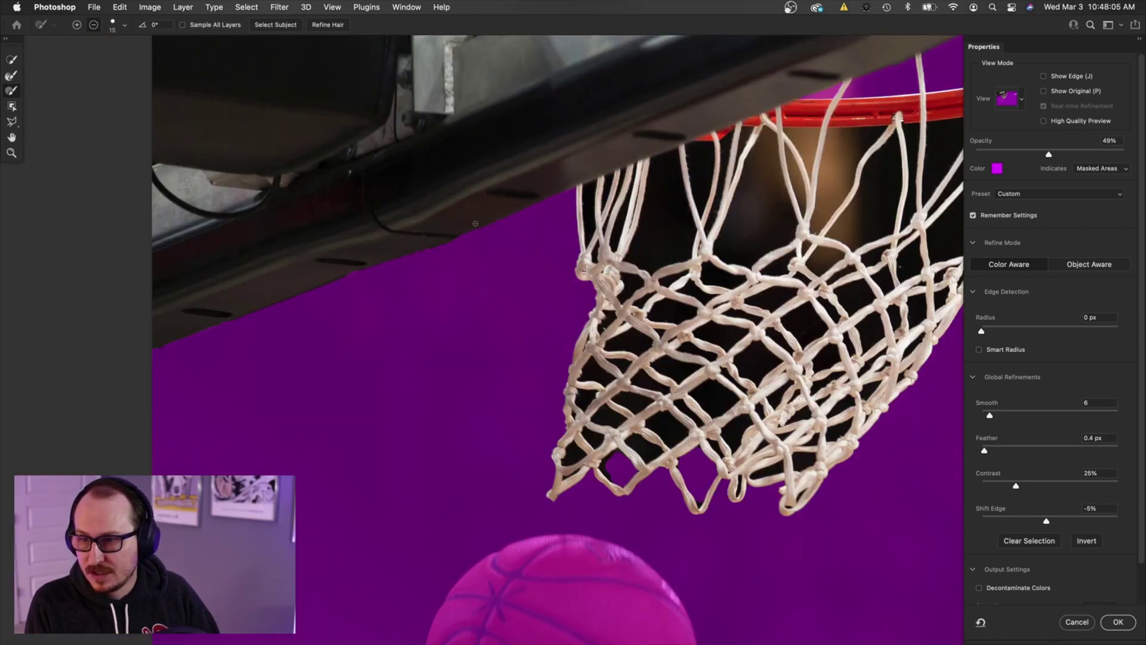
pyautogui.press(']')
pyautogui.press(']')
pyautogui.press(']')
pyautogui.press(']')
pyautogui.press(']')
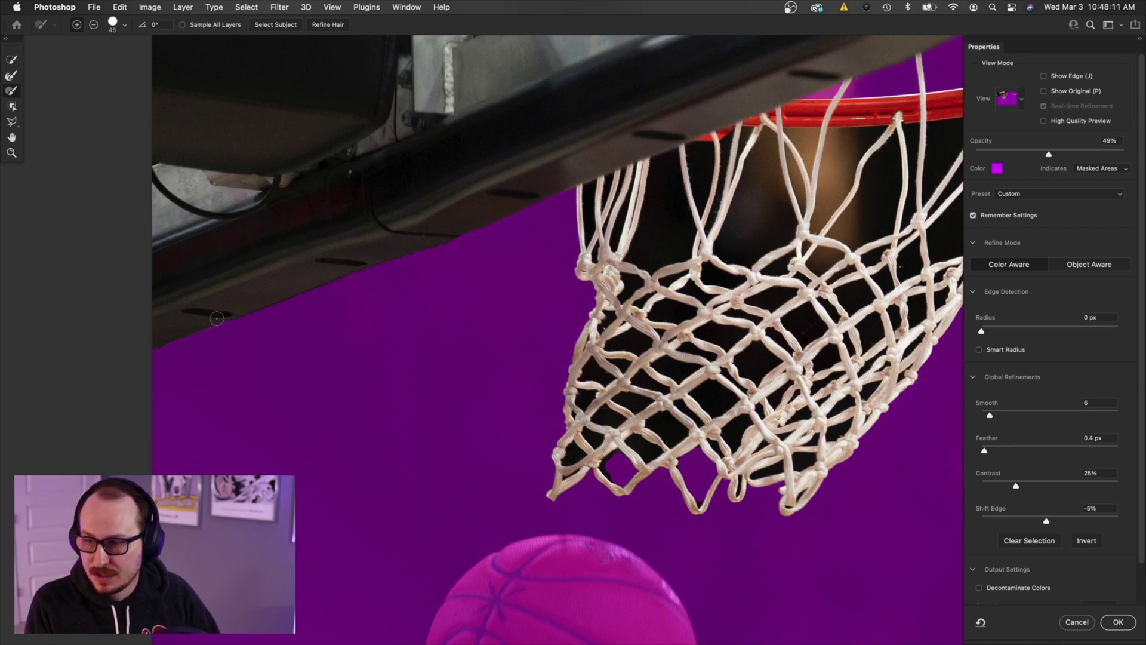
pyautogui.scroll(-5, 555, 332)
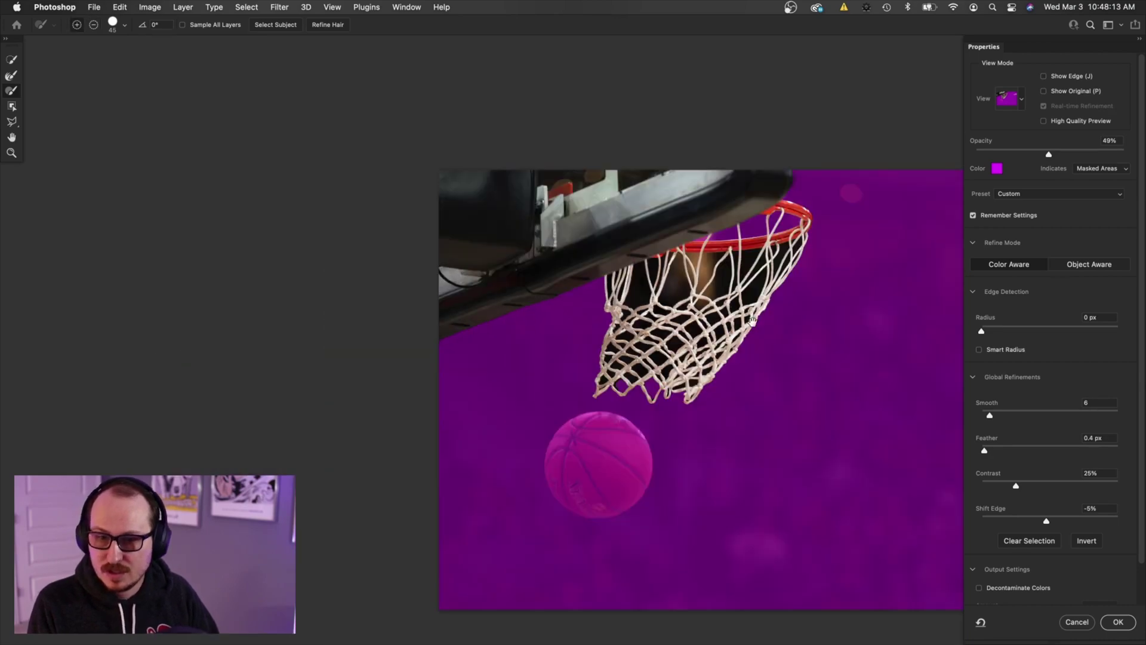
pyautogui.click(1115, 622)
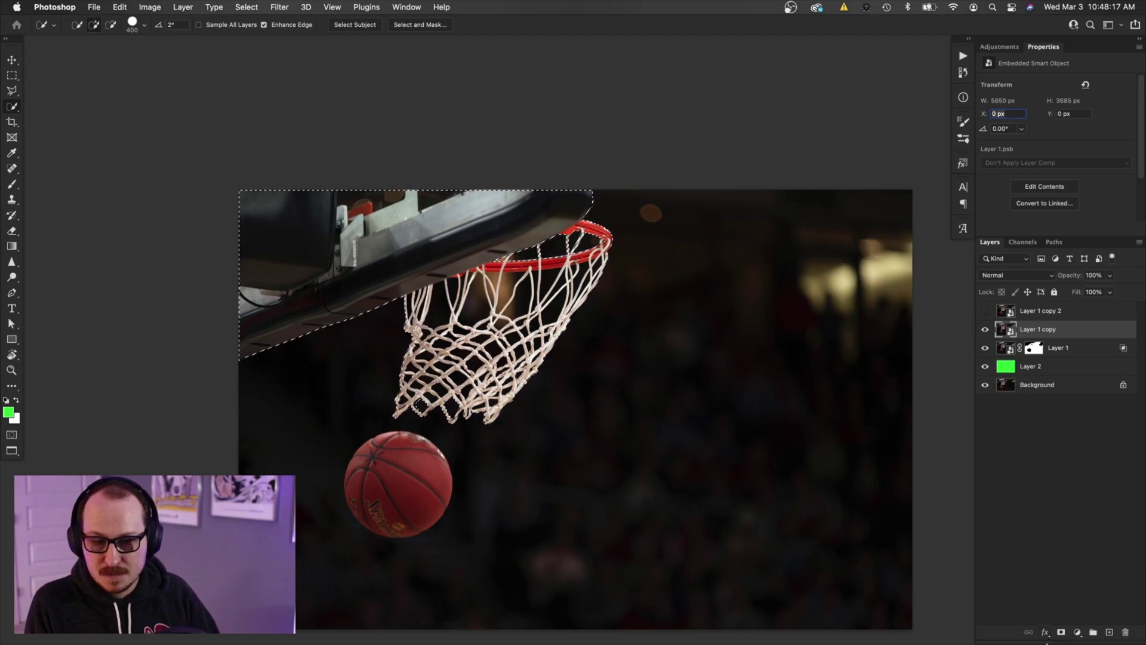
pyautogui.click(1061, 632)
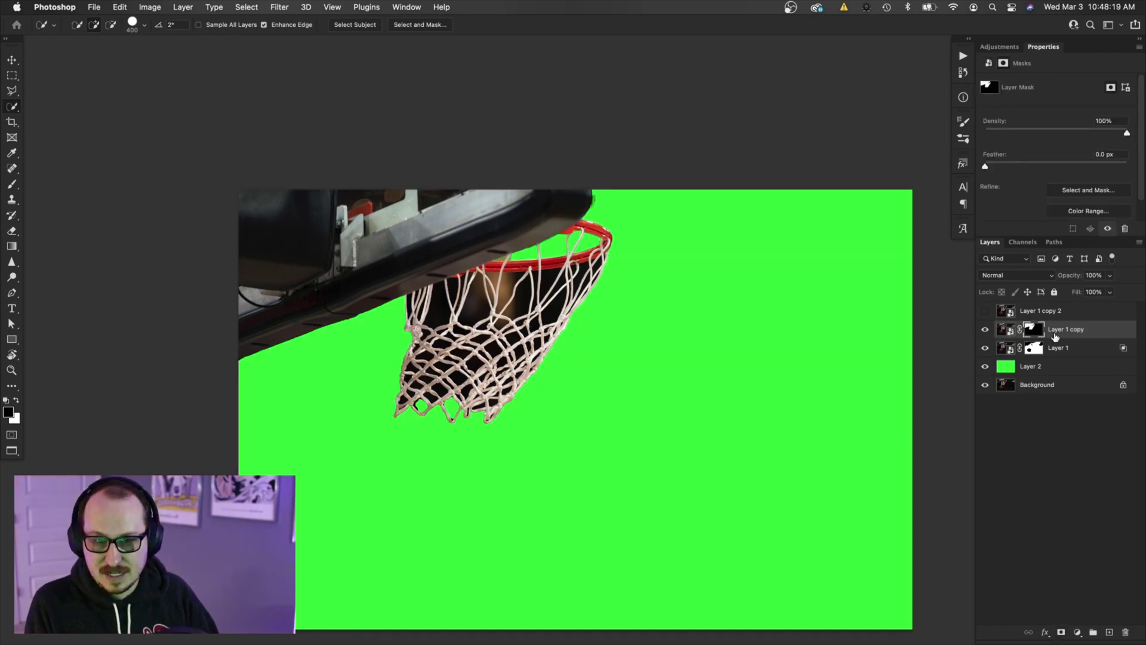
# Group Layer 1 copy, add a white layer mask to the group, and ready the Brush with black as foreground
pyautogui.press('super+g')
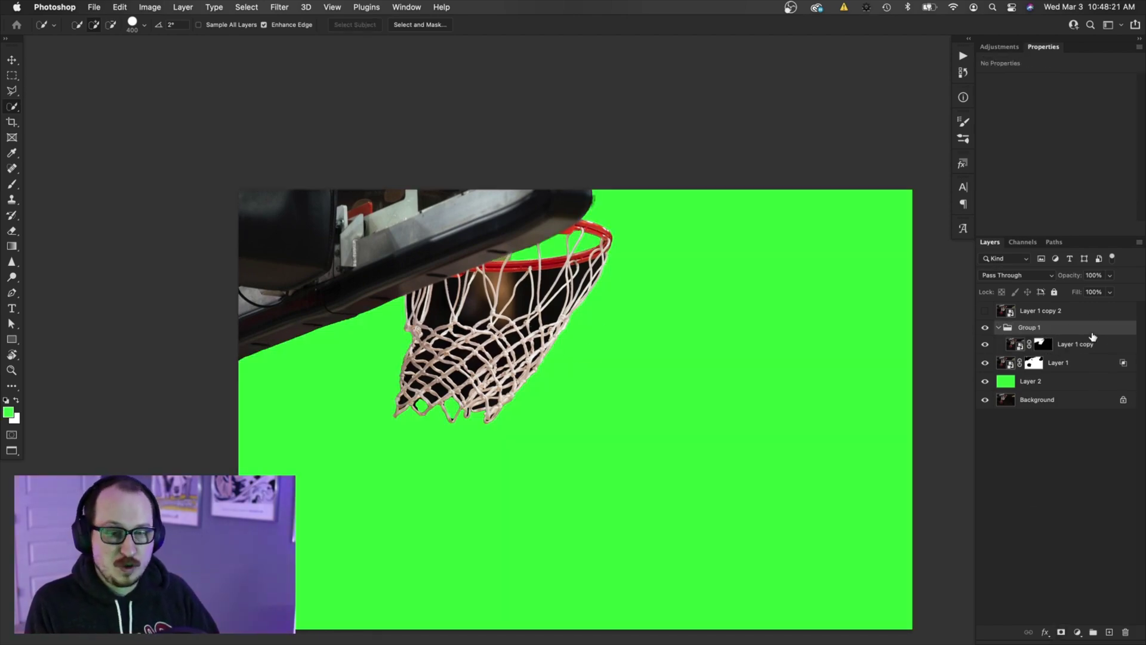
pyautogui.press('super+a')
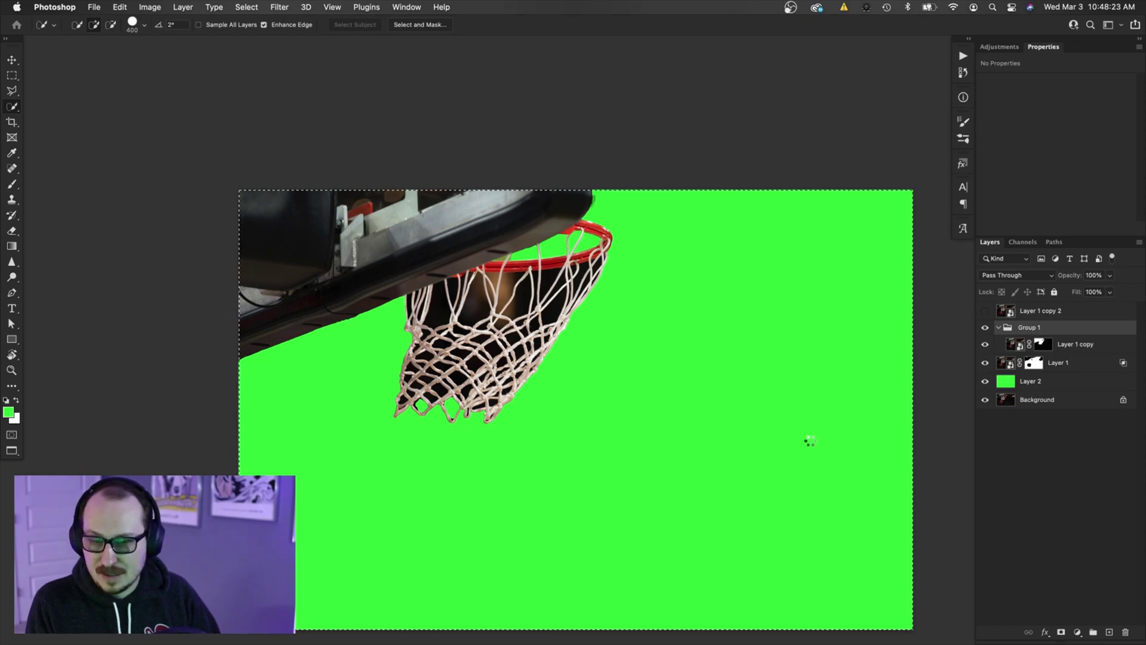
pyautogui.moveTo(754, 404); pyautogui.dragTo(762, 335)
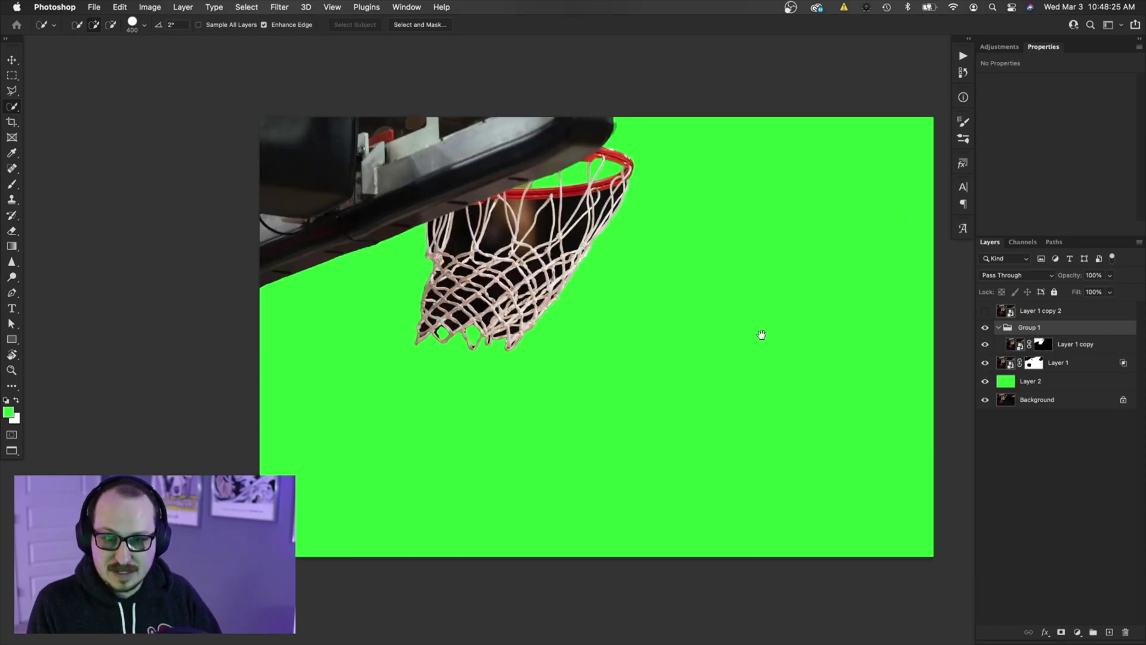
pyautogui.click(1061, 632)
pyautogui.press('d')
pyautogui.press('b')
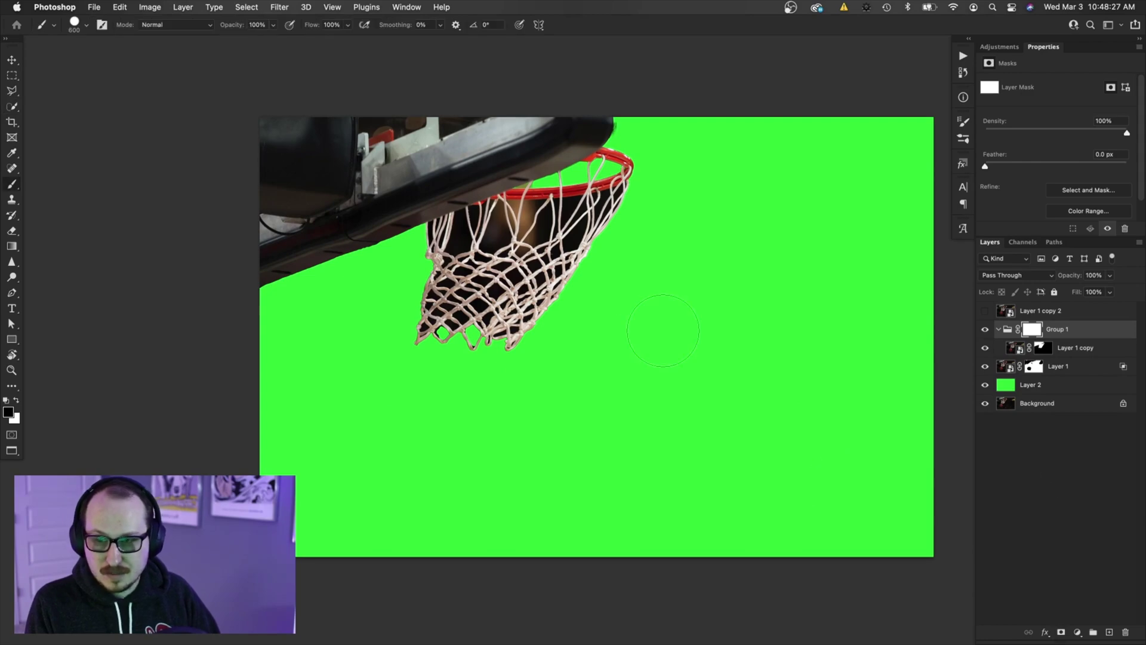
# Paint black on the group mask over the dark background in the lower net and along its far side, using a 900 px brush
pyautogui.moveTo(570, 328)
pyautogui.mouseDown()
pyautogui.moveTo(448, 313)
pyautogui.moveTo(582, 263)
pyautogui.mouseUp()
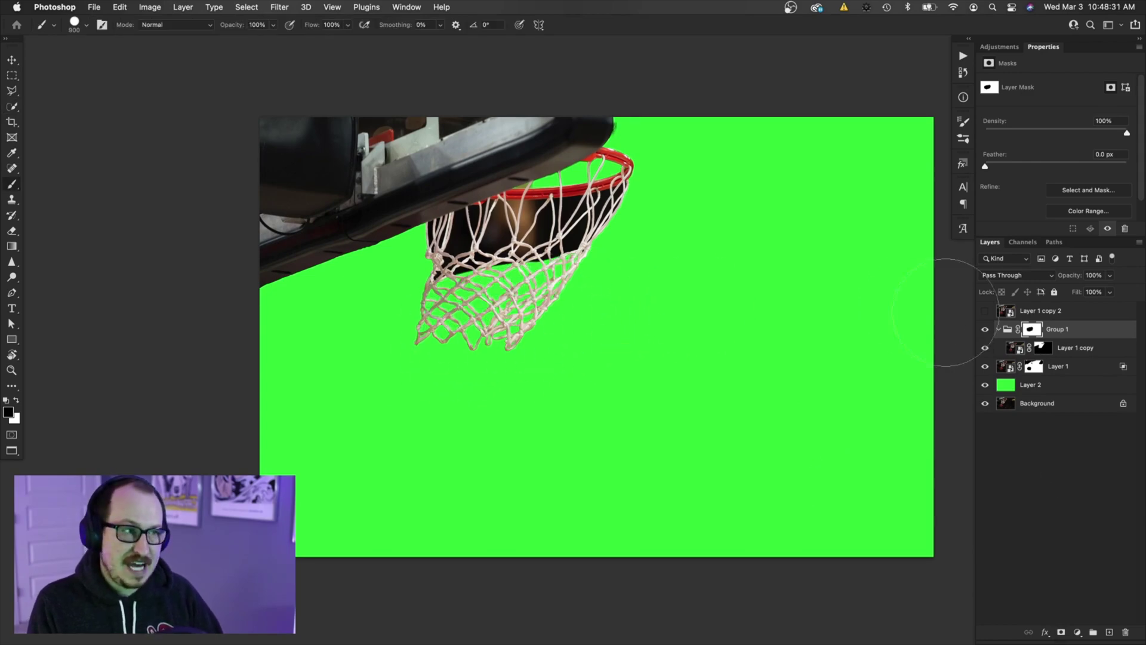
pyautogui.scroll(3, 647, 257)
pyautogui.moveTo(554, 300)
pyautogui.mouseDown()
pyautogui.moveTo(521, 294)
pyautogui.moveTo(534, 285)
pyautogui.moveTo(360, 319)
pyautogui.moveTo(367, 325)
pyautogui.moveTo(367, 299)
pyautogui.mouseUp()
pyautogui.scroll(3, 367, 301)
pyautogui.click(310, 217)
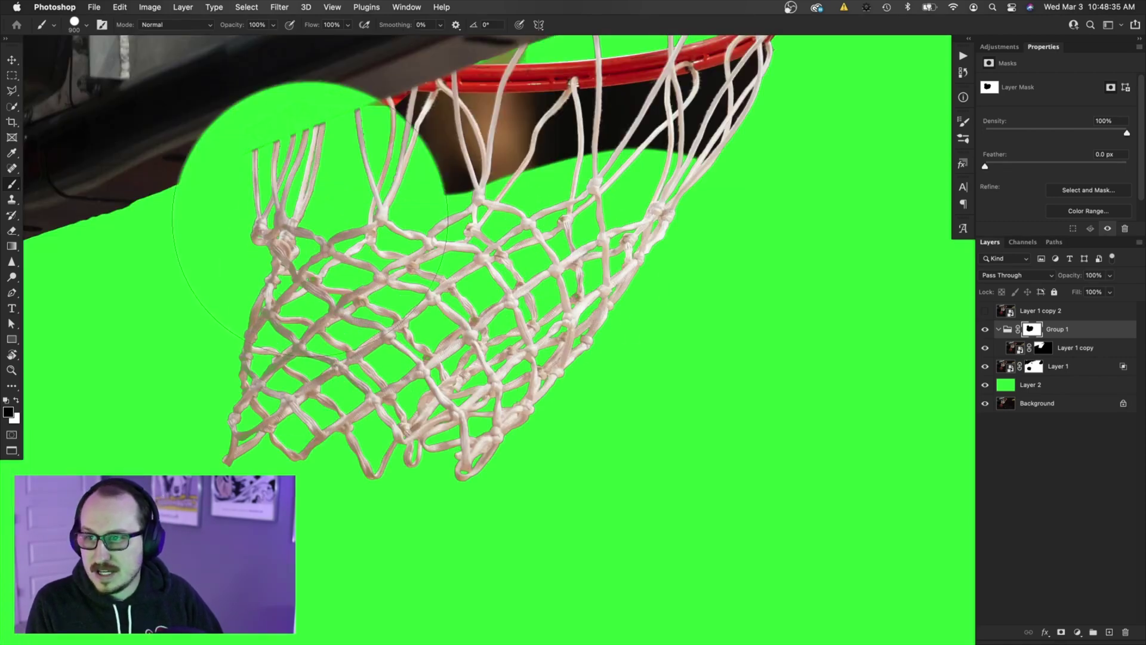
# Paint white with a smaller brush on the group mask to restore the backboard's lower edge above the net
pyautogui.press('[')
pyautogui.press('[')
pyautogui.press('[')
pyautogui.press('[')
pyautogui.press('[')
pyautogui.press('[')
pyautogui.press('[')
pyautogui.press('[')
pyautogui.press('[')
pyautogui.press('x')
pyautogui.moveTo(318, 85)
pyautogui.mouseDown()
pyautogui.moveTo(261, 101)
pyautogui.moveTo(187, 160)
pyautogui.moveTo(221, 146)
pyautogui.mouseUp()
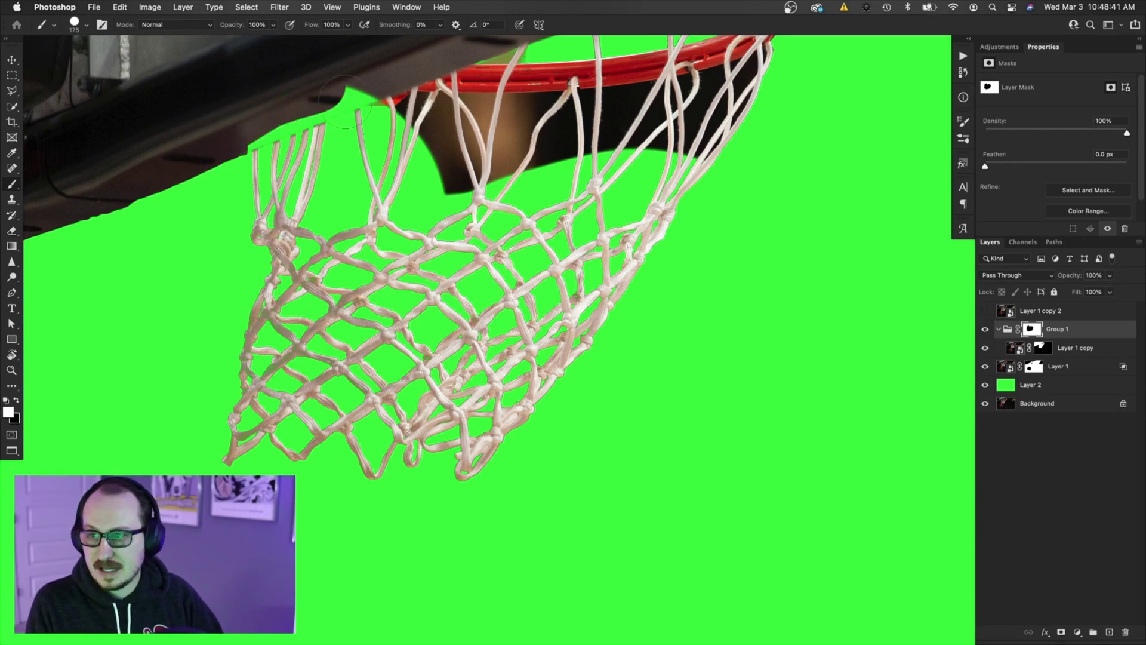
pyautogui.scroll(2, 341, 103)
pyautogui.moveTo(365, 74)
pyautogui.mouseDown()
pyautogui.moveTo(185, 146)
pyautogui.moveTo(226, 127)
pyautogui.mouseUp()
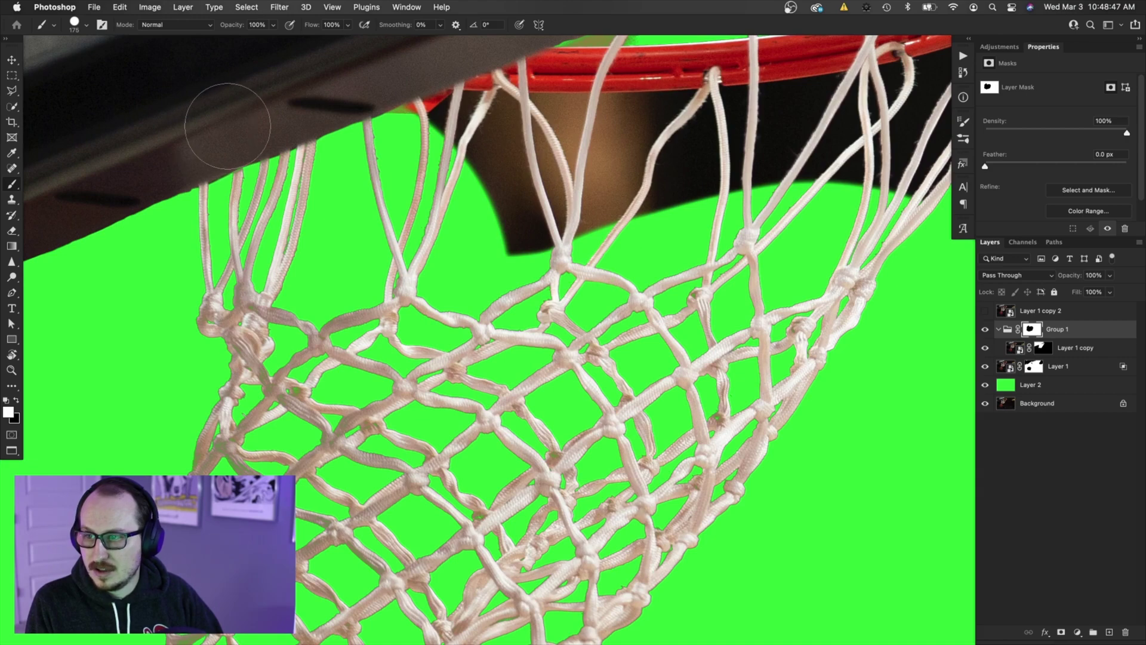
# Paint black on the group mask over the dark background between the upper net cords below the rim
pyautogui.moveTo(487, 153); pyautogui.dragTo(349, 221)
pyautogui.press('x')
pyautogui.click(266, 213)
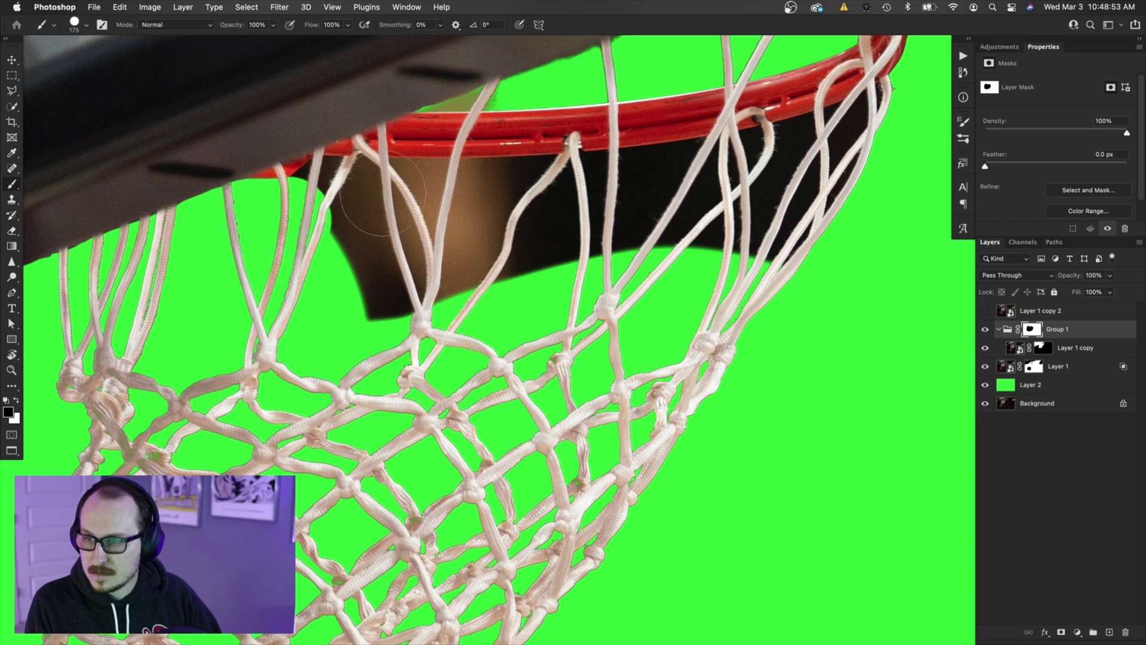
pyautogui.click(352, 216)
pyautogui.moveTo(478, 251); pyautogui.dragTo(875, 197)
pyautogui.moveTo(896, 127)
pyautogui.mouseDown()
pyautogui.moveTo(856, 155)
pyautogui.moveTo(860, 119)
pyautogui.moveTo(710, 201)
pyautogui.moveTo(433, 242)
pyautogui.mouseUp()
pyautogui.scroll(2, 330, 199)
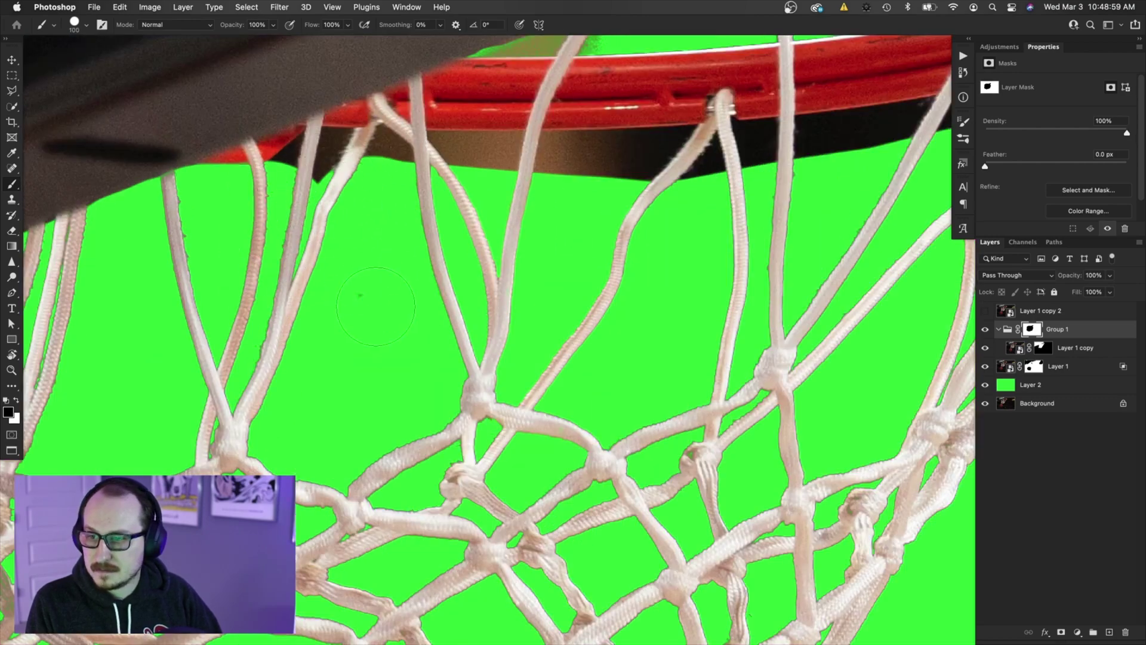
# Mask out the remaining dark strip along the rim's underside with a 40 px black brush
pyautogui.scroll(2, 350, 215)
pyautogui.press('[')
pyautogui.press('[')
pyautogui.press('[')
pyautogui.press('[')
pyautogui.press('[')
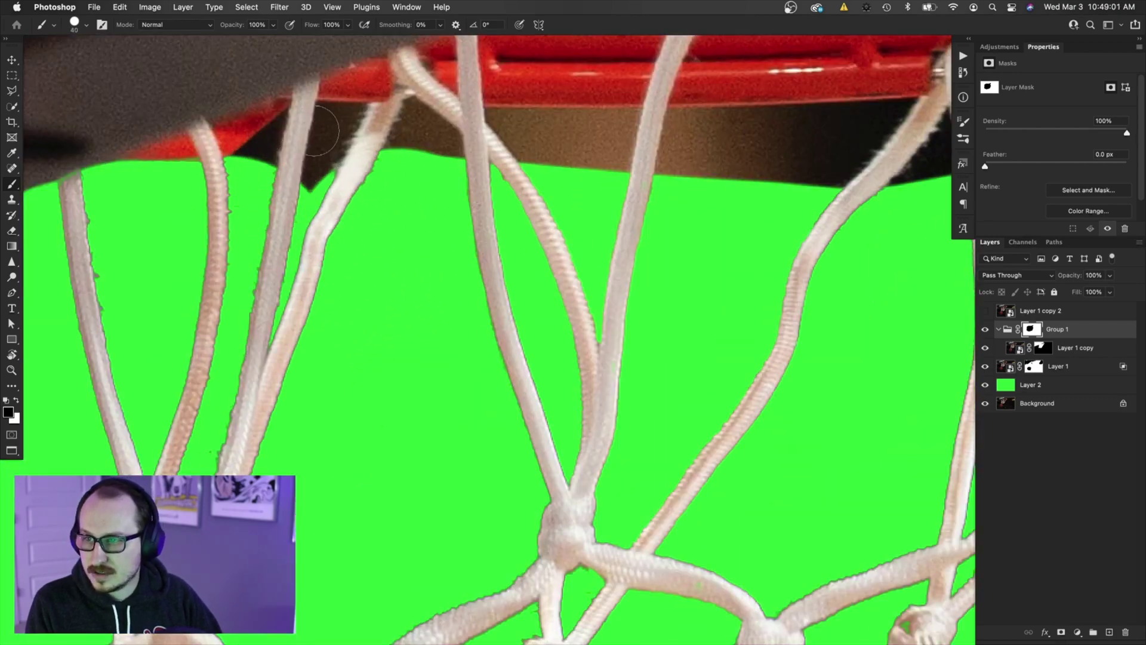
pyautogui.moveTo(307, 125)
pyautogui.mouseDown()
pyautogui.moveTo(253, 169)
pyautogui.moveTo(334, 129)
pyautogui.moveTo(388, 123)
pyautogui.moveTo(382, 170)
pyautogui.moveTo(423, 127)
pyautogui.moveTo(460, 137)
pyautogui.moveTo(692, 135)
pyautogui.moveTo(656, 162)
pyautogui.moveTo(201, 220)
pyautogui.mouseUp()
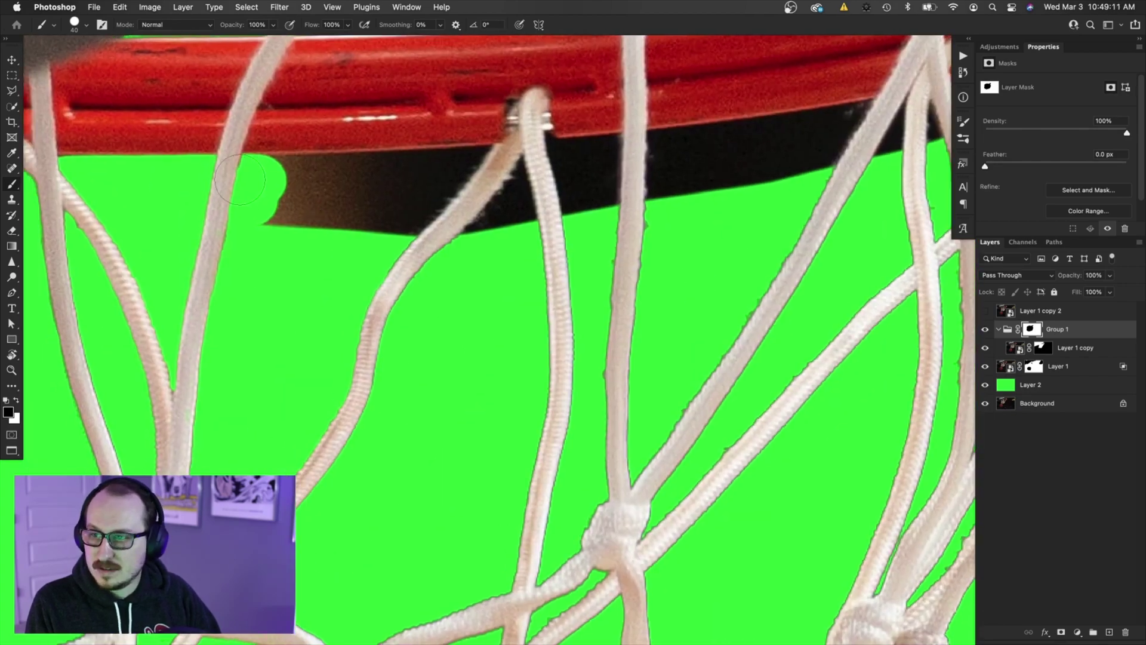
pyautogui.moveTo(240, 179)
pyautogui.mouseDown()
pyautogui.moveTo(168, 248)
pyautogui.moveTo(464, 235)
pyautogui.moveTo(619, 205)
pyautogui.moveTo(167, 248)
pyautogui.moveTo(609, 186)
pyautogui.moveTo(488, 228)
pyautogui.moveTo(271, 265)
pyautogui.moveTo(280, 272)
pyautogui.moveTo(240, 275)
pyautogui.mouseUp()
# Paint white on the group mask along the rim's lower edge to restore the parts that were erased
pyautogui.press('x')
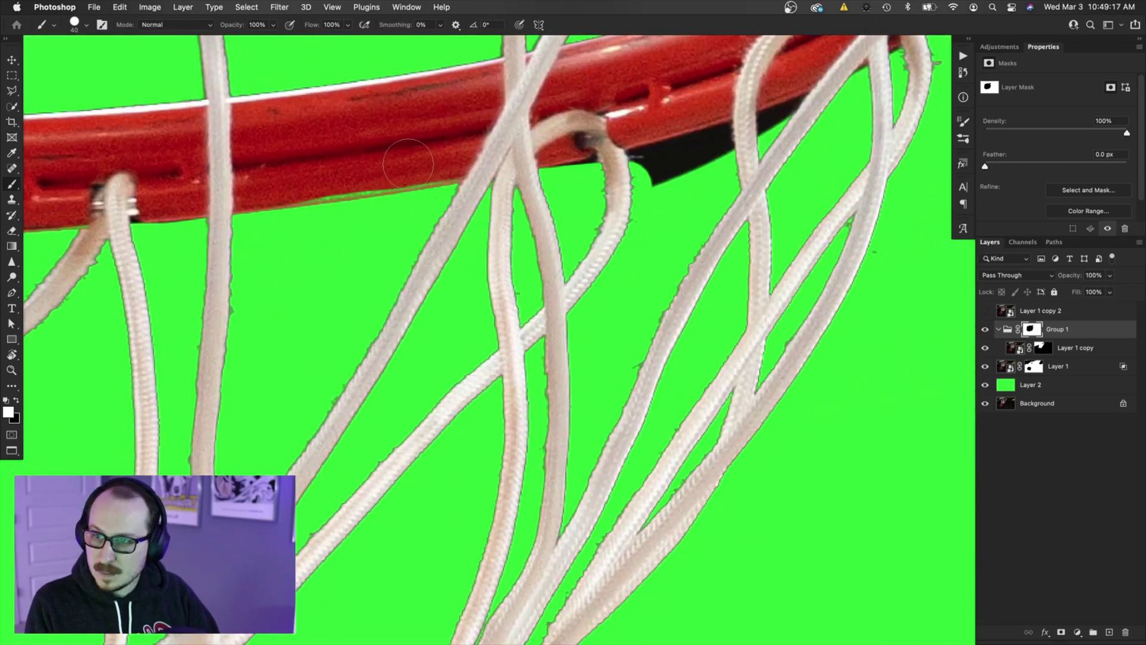
pyautogui.moveTo(353, 173); pyautogui.dragTo(293, 180)
pyautogui.moveTo(402, 167); pyautogui.dragTo(433, 169)
pyautogui.moveTo(431, 218); pyautogui.dragTo(324, 255)
# Paint black on the group mask over the last dark patch between the net cords at the rim's outer end
pyautogui.press('x')
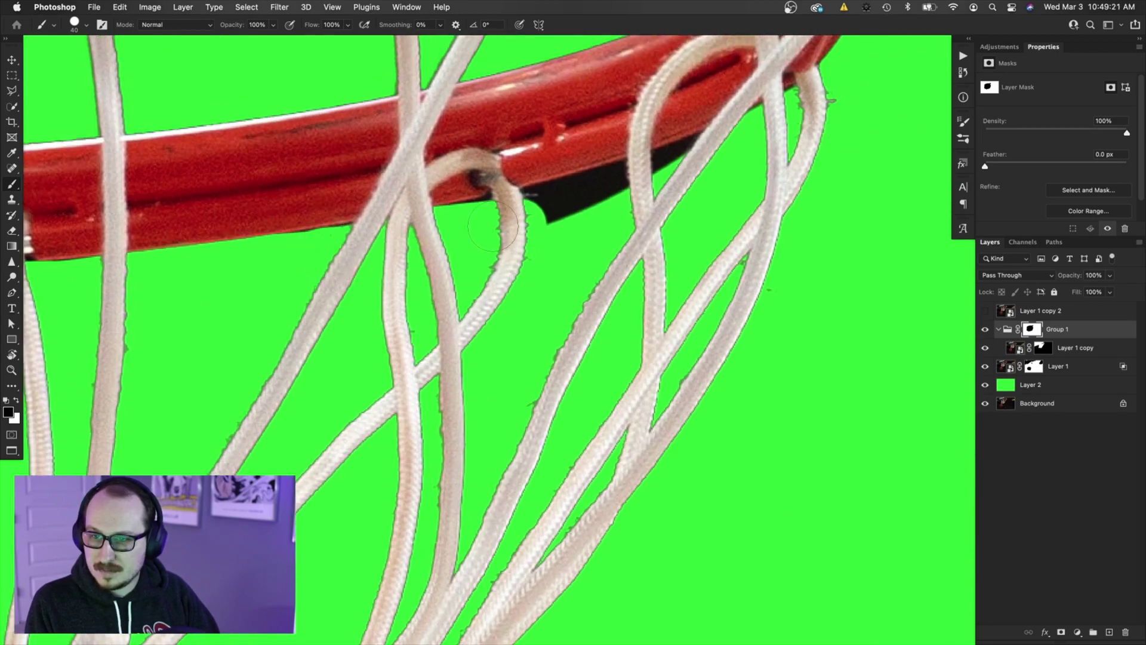
pyautogui.moveTo(502, 224)
pyautogui.mouseDown()
pyautogui.moveTo(718, 154)
pyautogui.moveTo(638, 185)
pyautogui.mouseUp()
pyautogui.scroll(-10, 717, 179)
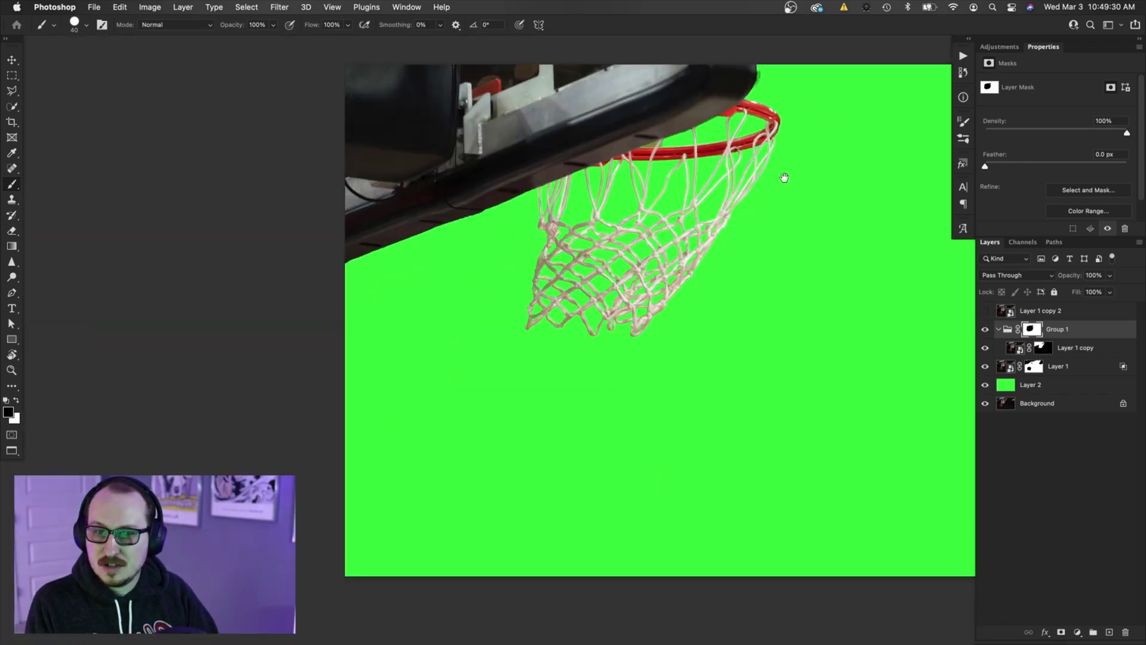
pyautogui.moveTo(784, 177); pyautogui.dragTo(659, 255)
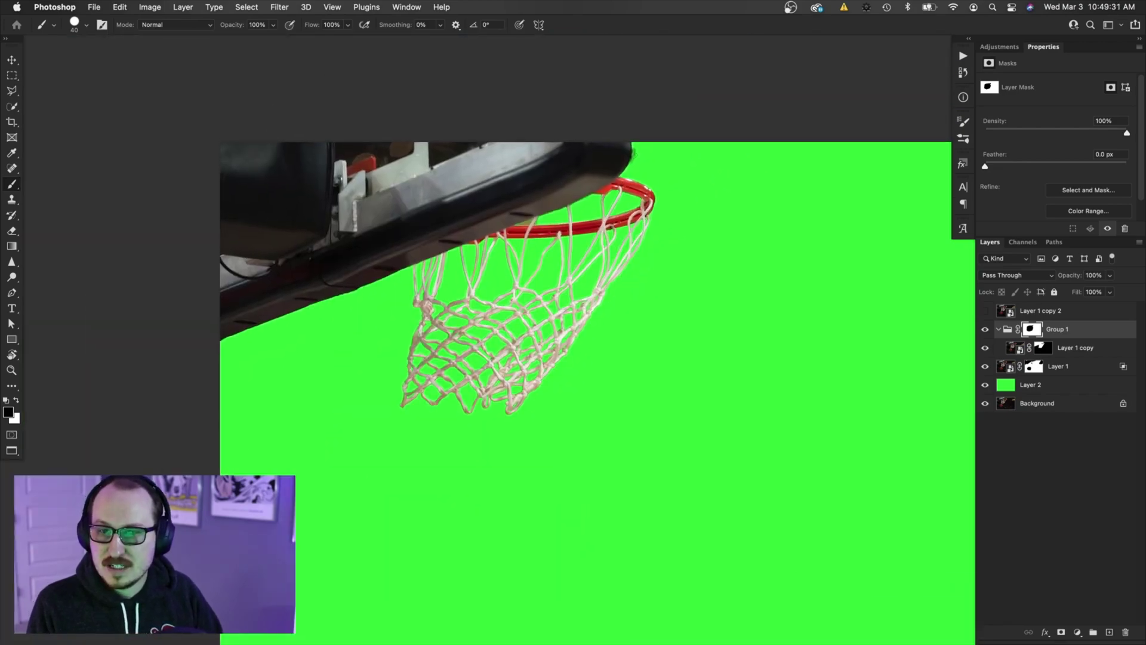
# Mask out the dark fringe beside the backboard's rounded corner above the rim
pyautogui.scroll(5, 632, 147)
pyautogui.moveTo(638, 210)
pyautogui.mouseDown()
pyautogui.moveTo(626, 228)
pyautogui.moveTo(645, 146)
pyautogui.mouseUp()
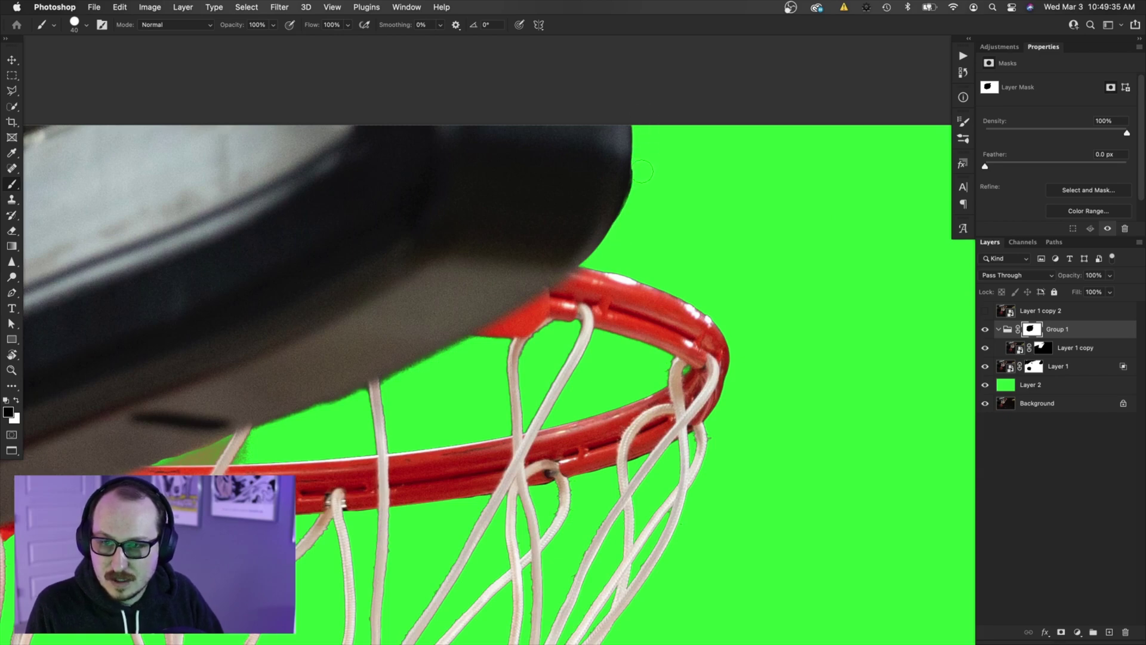
pyautogui.scroll(-4, 740, 279)
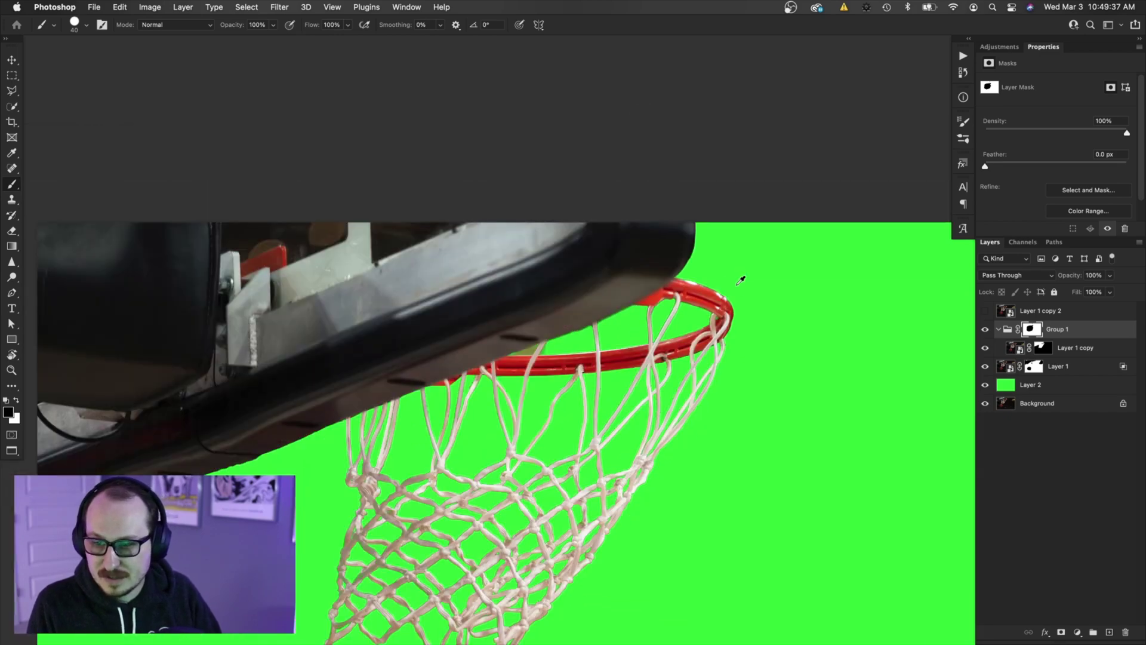
# Try to paint out the tan residue between the rim and backboard on the group mask with a 25 px brush
pyautogui.scroll(4, 546, 382)
pyautogui.press('[')
pyautogui.press('[')
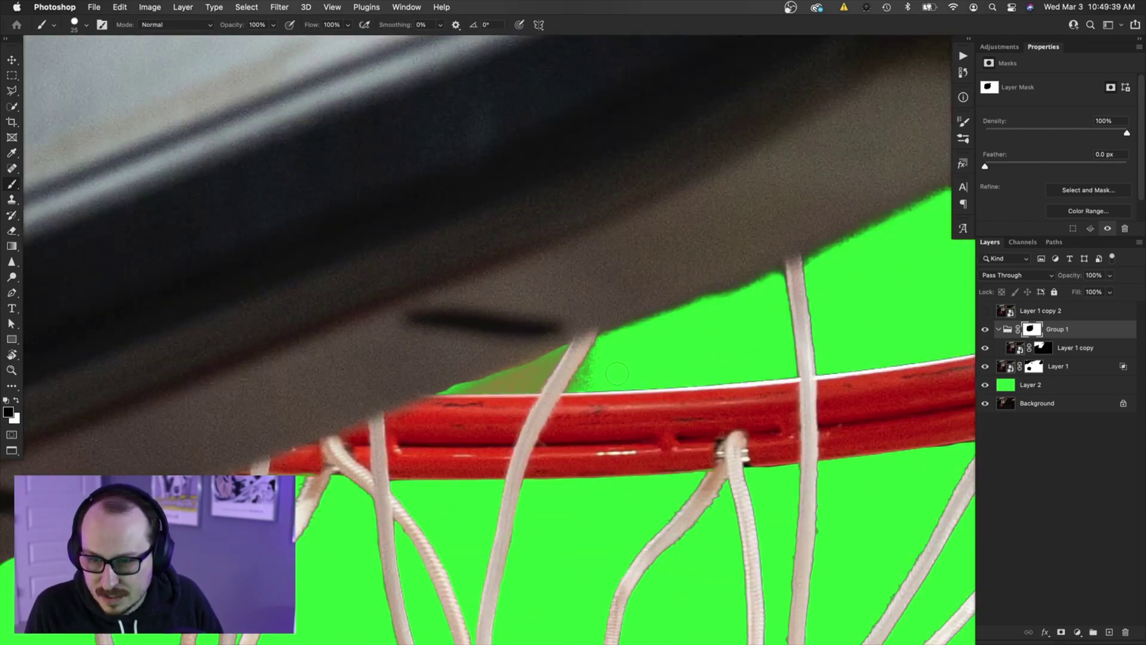
pyautogui.moveTo(579, 379)
pyautogui.mouseDown()
pyautogui.moveTo(475, 389)
pyautogui.moveTo(578, 354)
pyautogui.moveTo(614, 357)
pyautogui.moveTo(536, 376)
pyautogui.mouseUp()
pyautogui.press('super+z')
# Paint out the tan residue above the rim on Layer 1's mask, and touch up the backboard's lower edge on the group mask
pyautogui.click(1035, 368)
pyautogui.press(']')
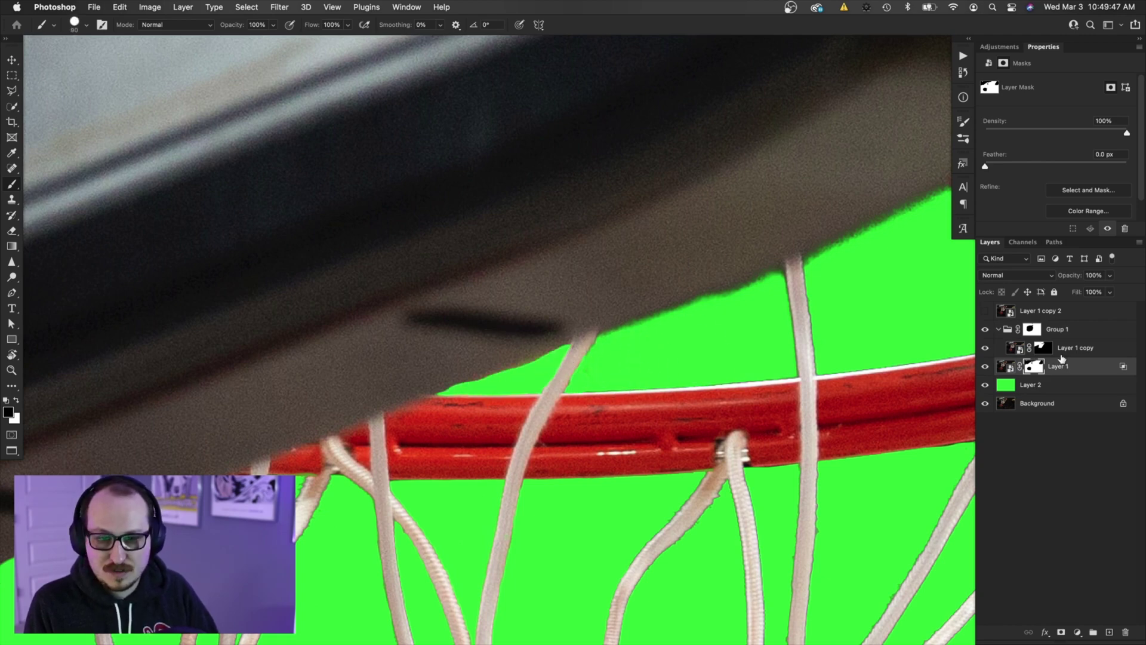
pyautogui.click(1034, 336)
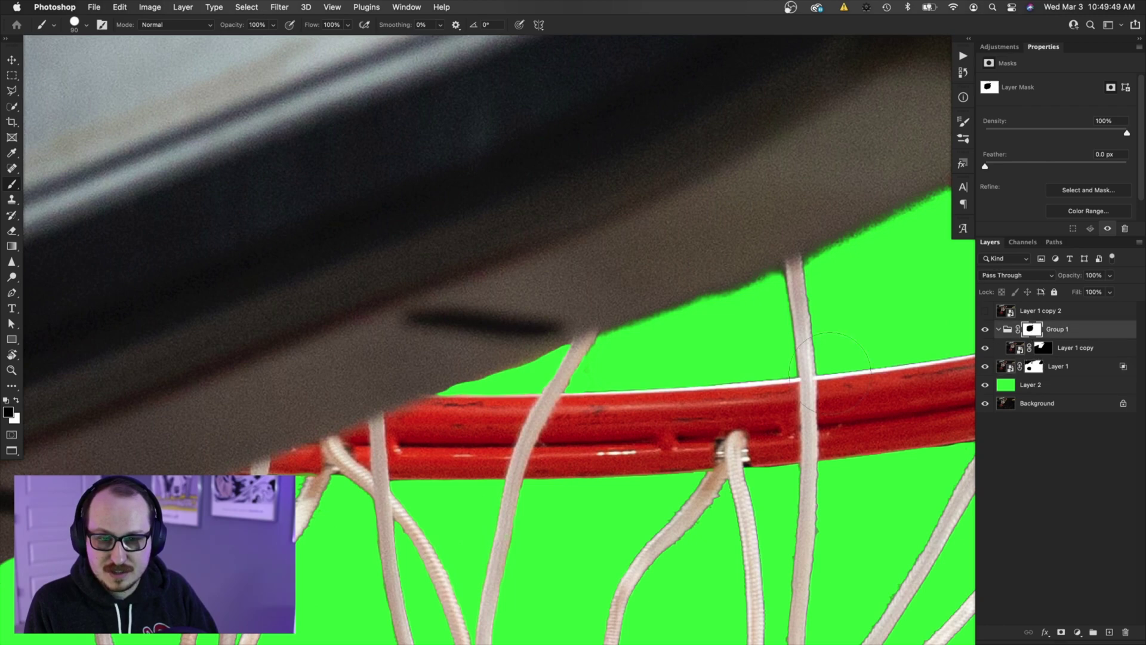
pyautogui.moveTo(626, 344); pyautogui.dragTo(772, 286)
pyautogui.scroll(-5, 768, 295)
pyautogui.moveTo(683, 321); pyautogui.dragTo(565, 230)
pyautogui.press('v')
pyautogui.scroll(3, 660, 287)
pyautogui.scroll(2, 578, 338)
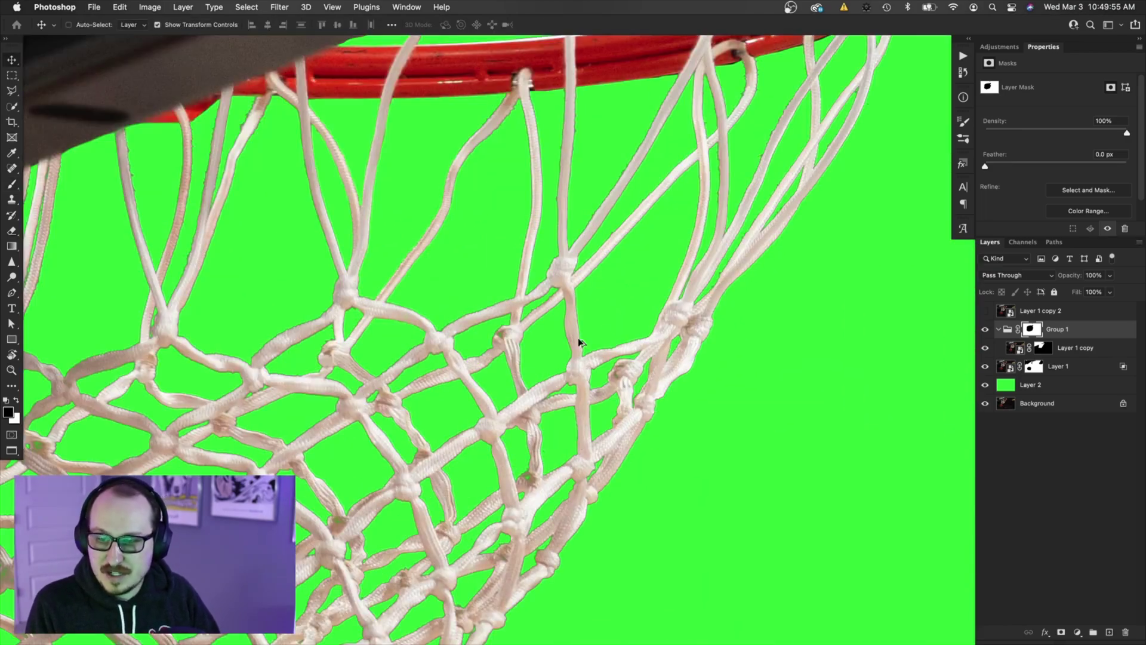
pyautogui.scroll(-2, 579, 338)
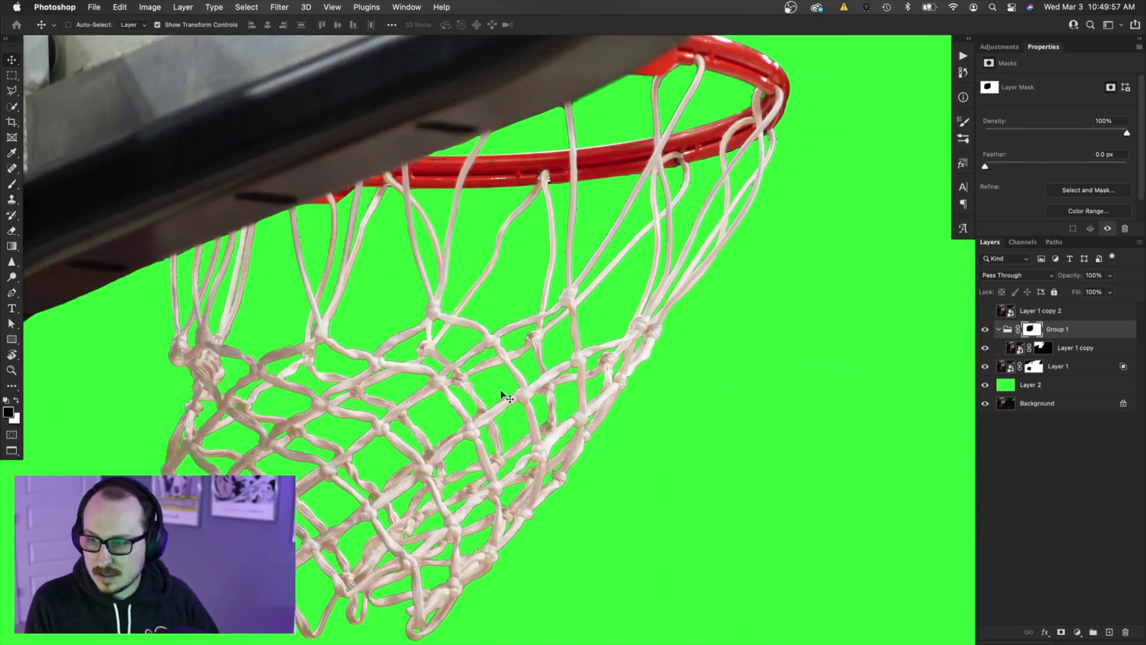
# Duplicate Layer 1 together with Group 1 and convert the duplicates into a single smart object
pyautogui.scroll(3, 394, 263)
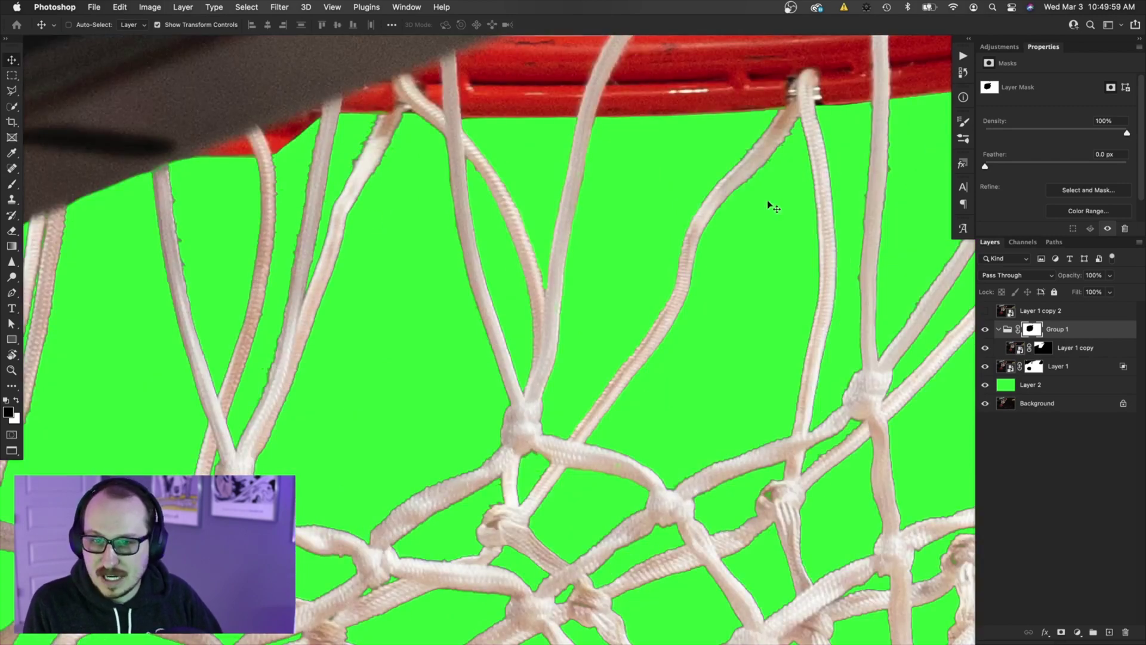
pyautogui.scroll(-4, 521, 435)
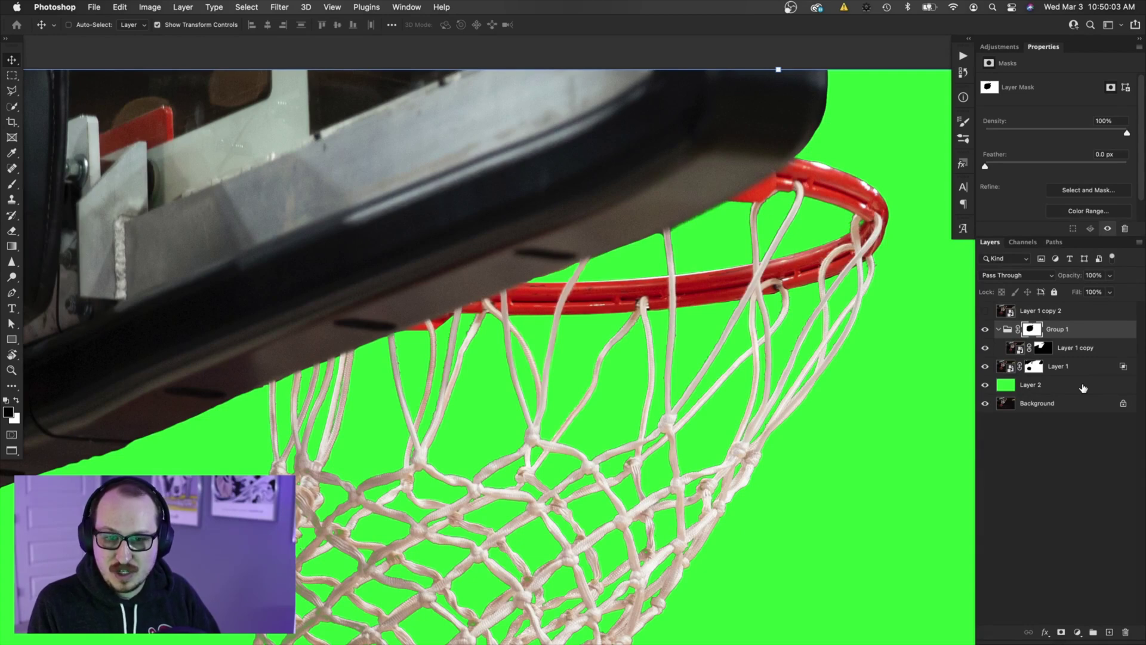
pyautogui.click(1065, 375)
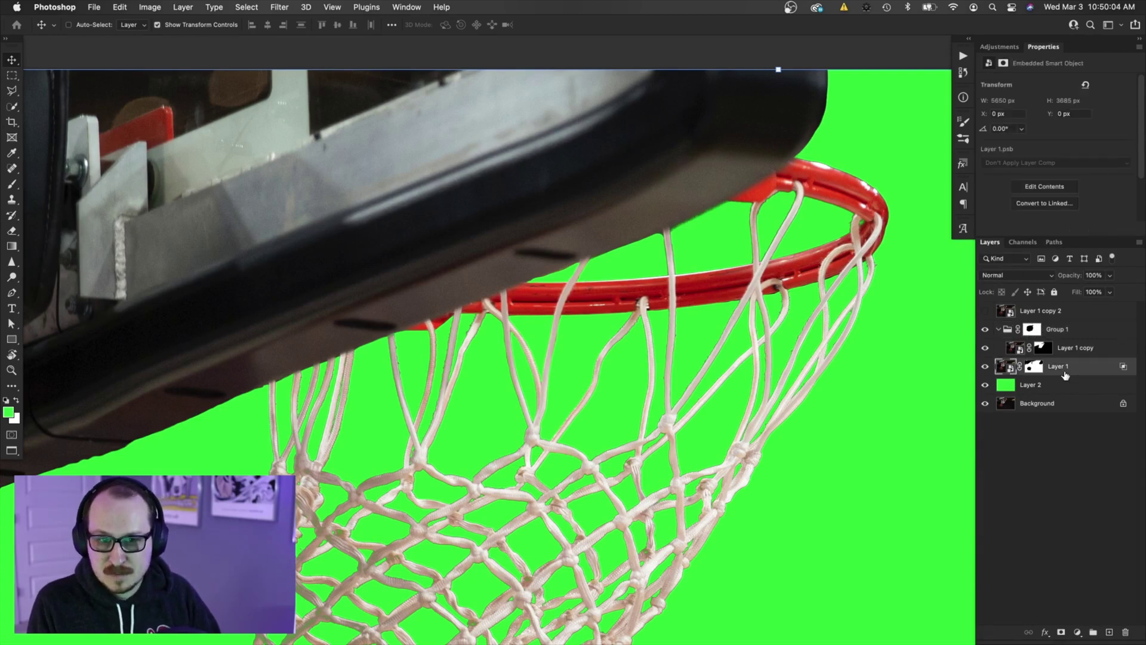
pyautogui.click(1068, 333)
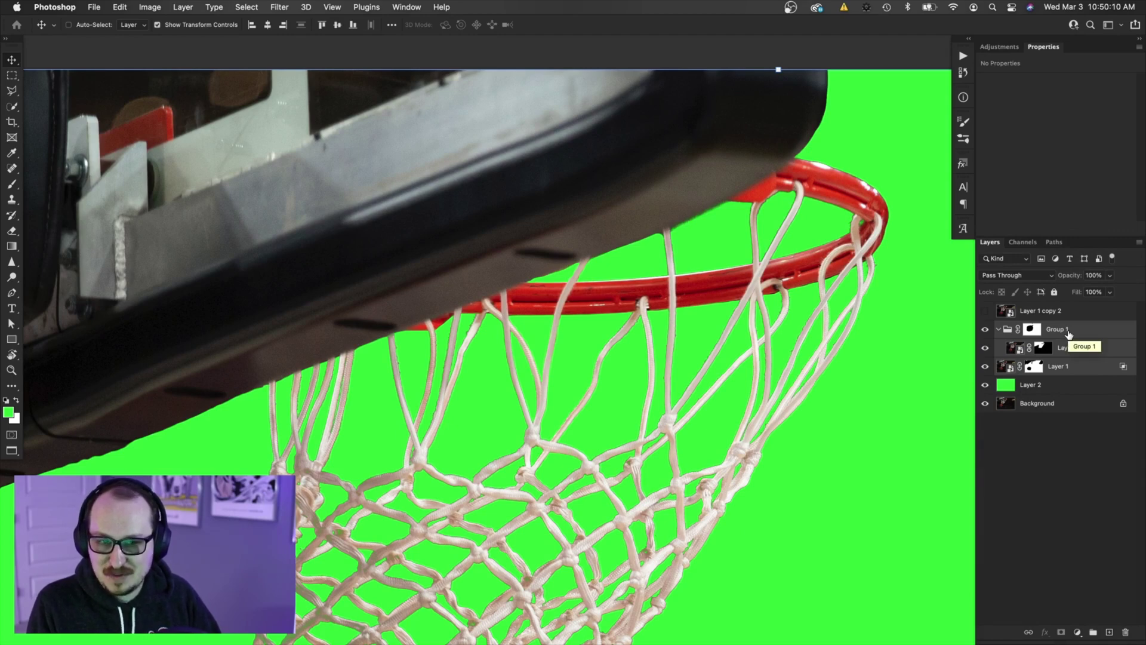
pyautogui.rightClick(1068, 332)
pyautogui.click(1118, 299)
pyautogui.press('super+j')
pyautogui.rightClick(1067, 324)
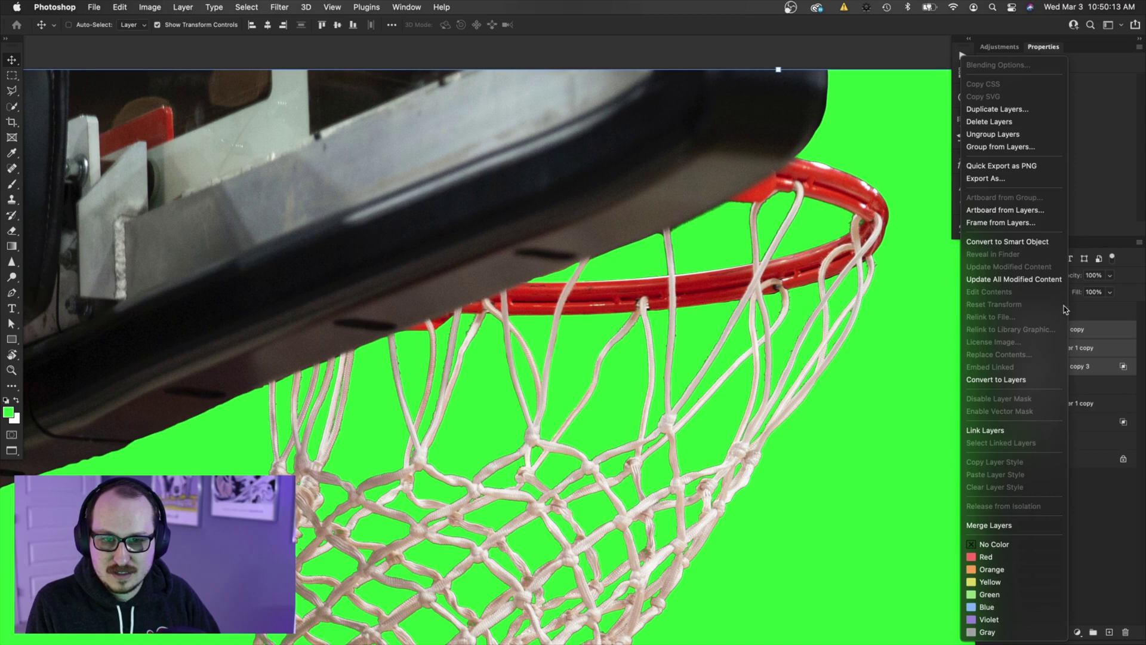
pyautogui.click(1007, 241)
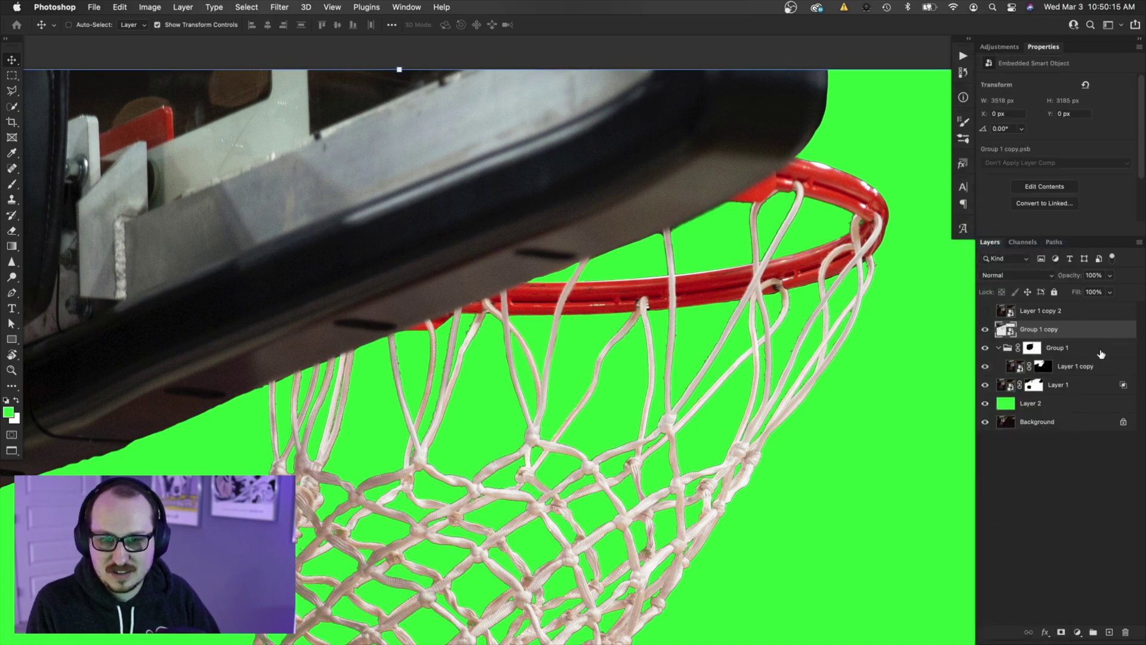
# Load the Group 1 copy smart object's outline as a selection, hide that layer, and contract the selection
pyautogui.keyDown('super'); pyautogui.click(1006, 329); pyautogui.keyUp('super')
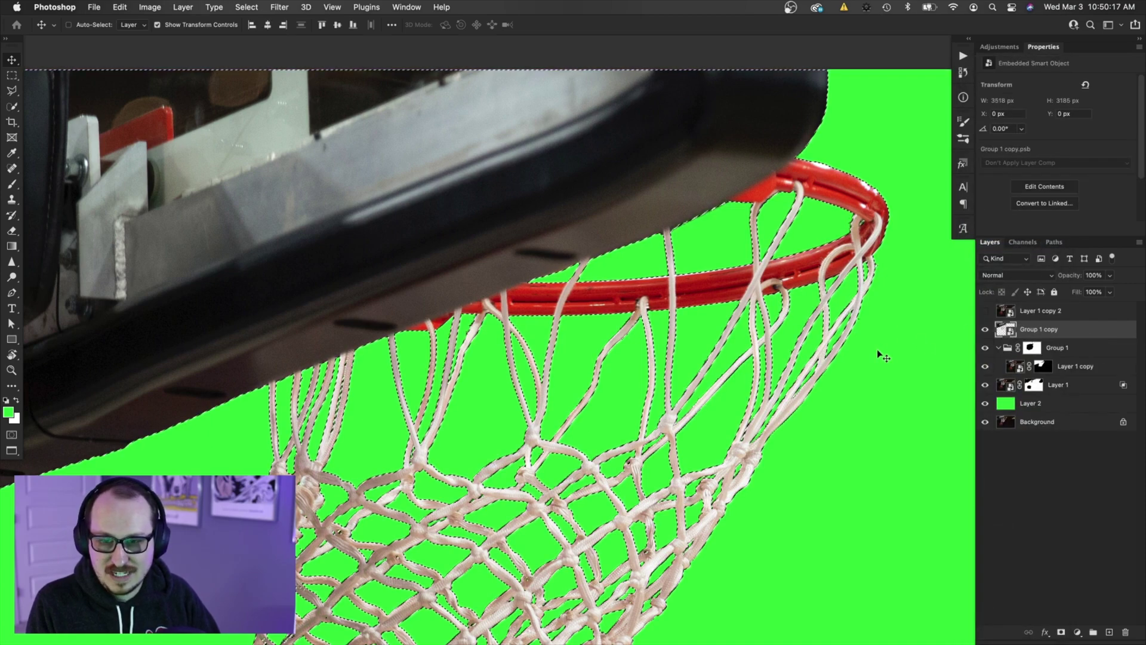
pyautogui.click(984, 329)
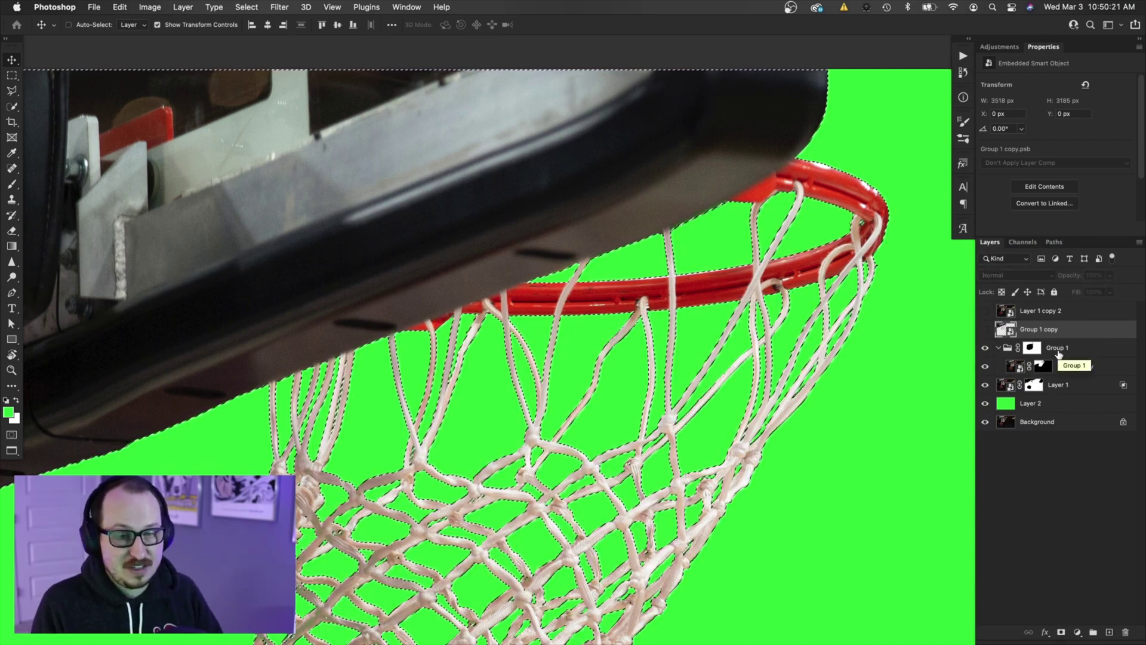
pyautogui.scroll(-3, 841, 327)
pyautogui.moveTo(854, 393); pyautogui.dragTo(776, 332)
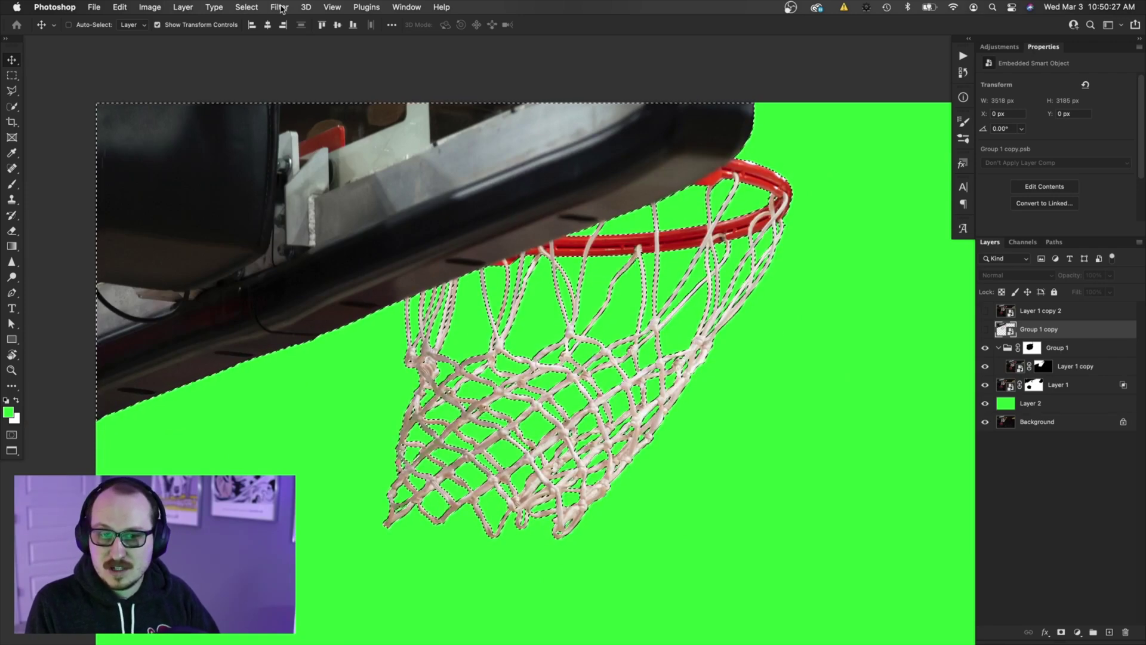
pyautogui.click(247, 7)
pyautogui.moveTo(299, 183)
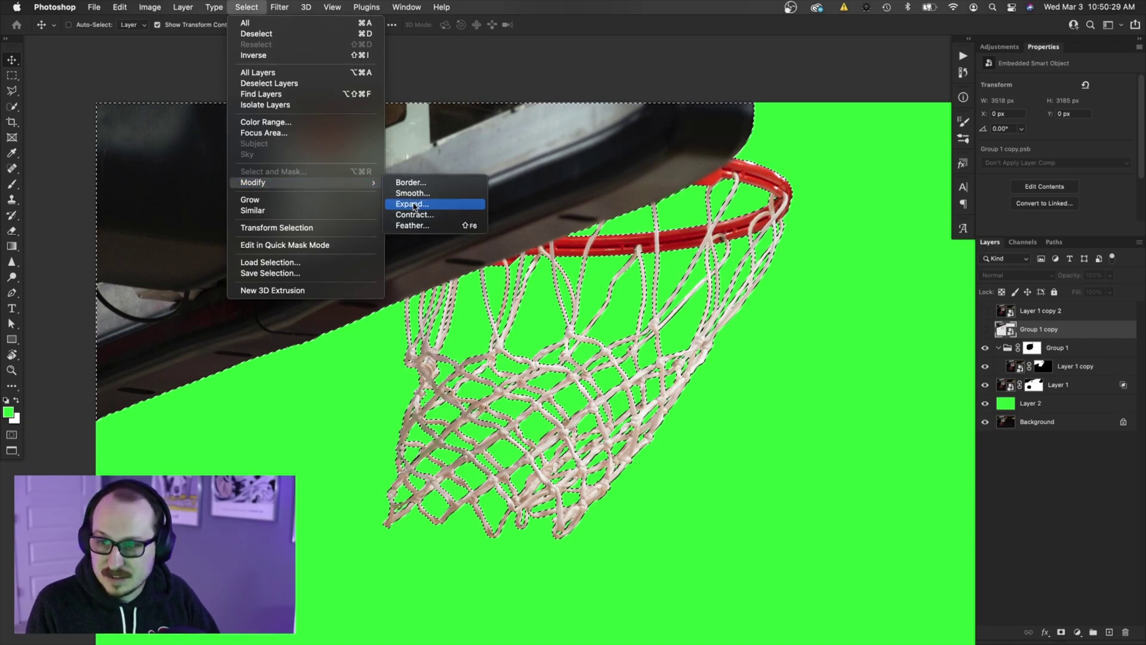
pyautogui.click(415, 215)
pyautogui.press('Return')
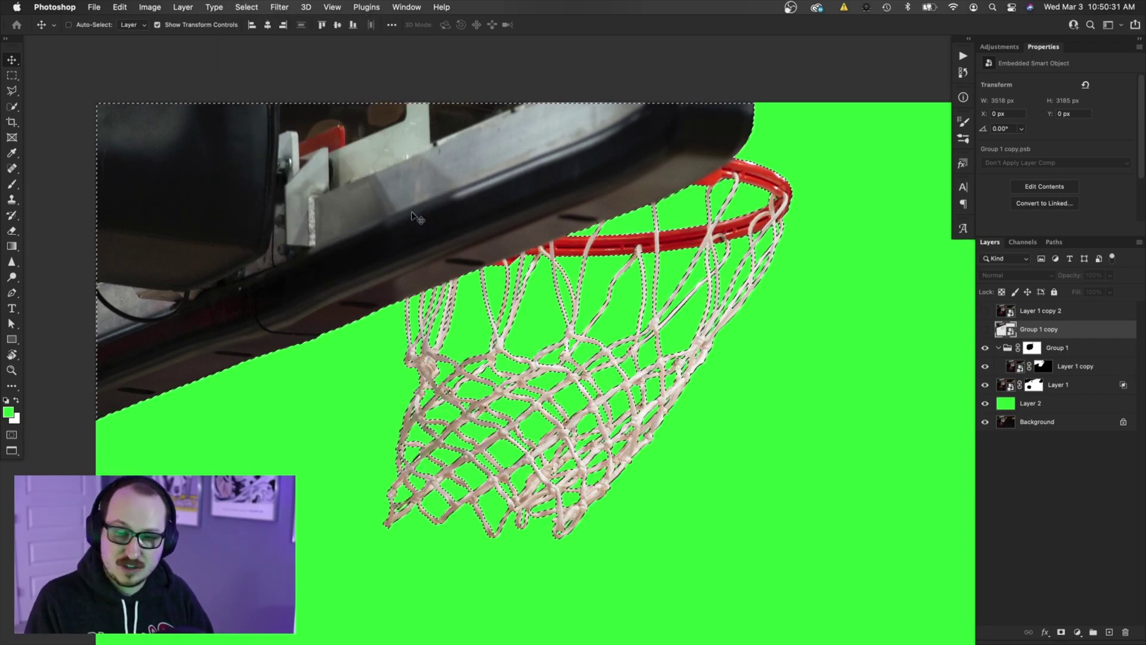
# Add a layer mask to Group 1 copy from the contracted selection, and show that layer alone over the green Layer 2
pyautogui.click(1060, 632)
pyautogui.click(984, 330)
pyautogui.moveTo(985, 348); pyautogui.dragTo(985, 404)
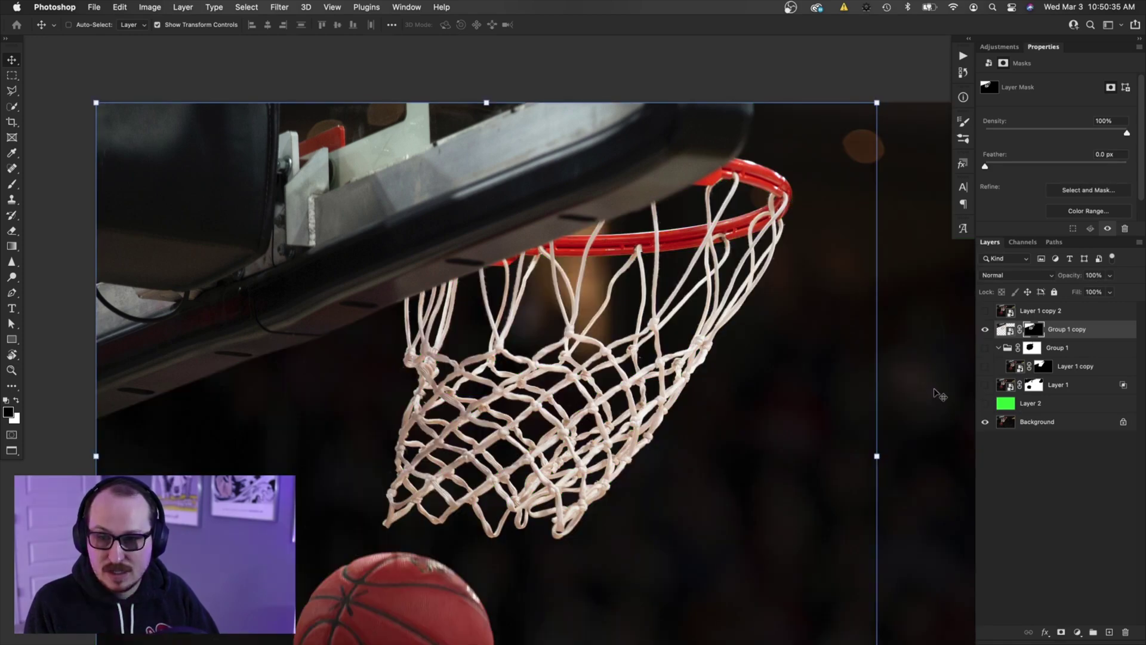
pyautogui.click(986, 421)
pyautogui.click(985, 404)
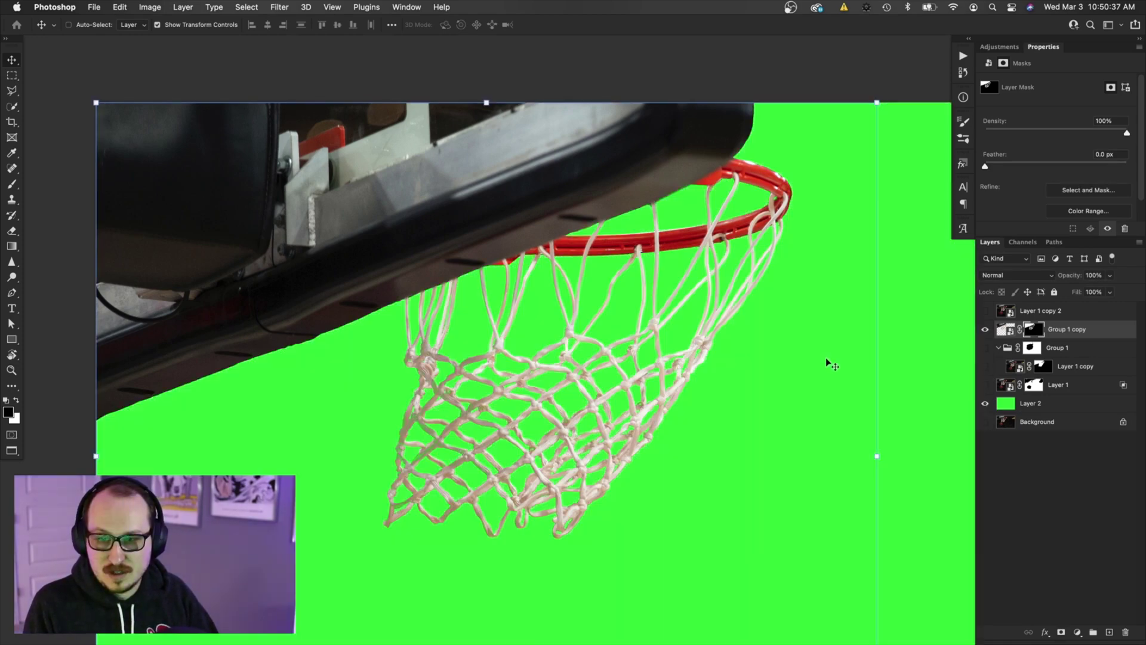
# Show Layer 1 copy 2 above the masked smart object and add a black layer mask that hides all of it
pyautogui.scroll(-3, 740, 329)
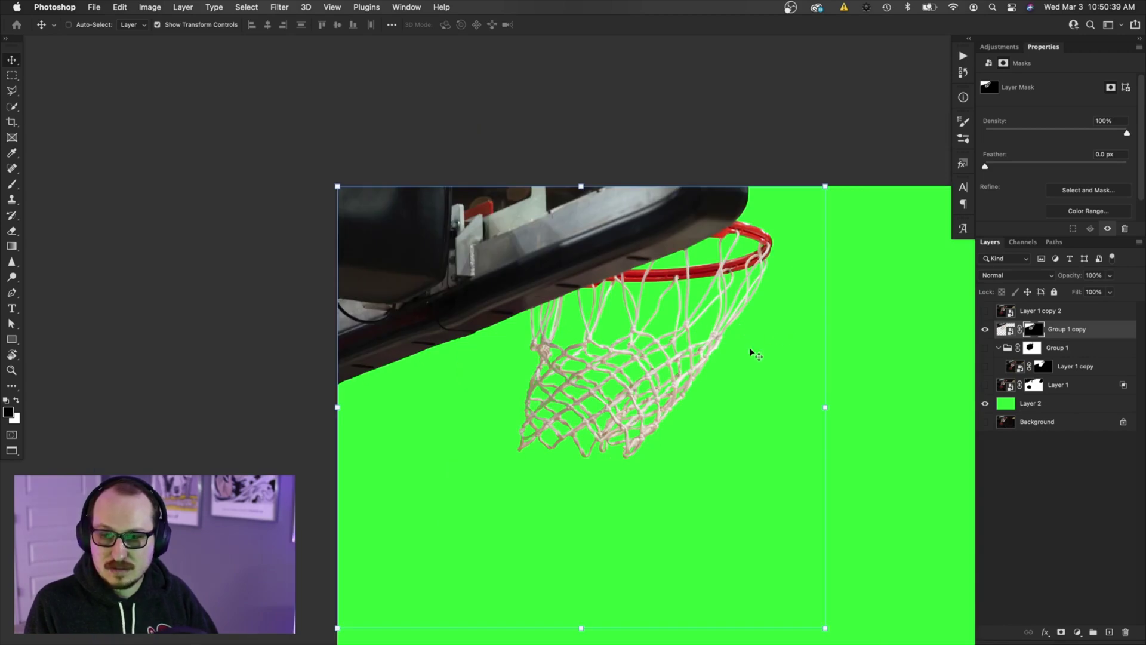
pyautogui.scroll(5, 523, 387)
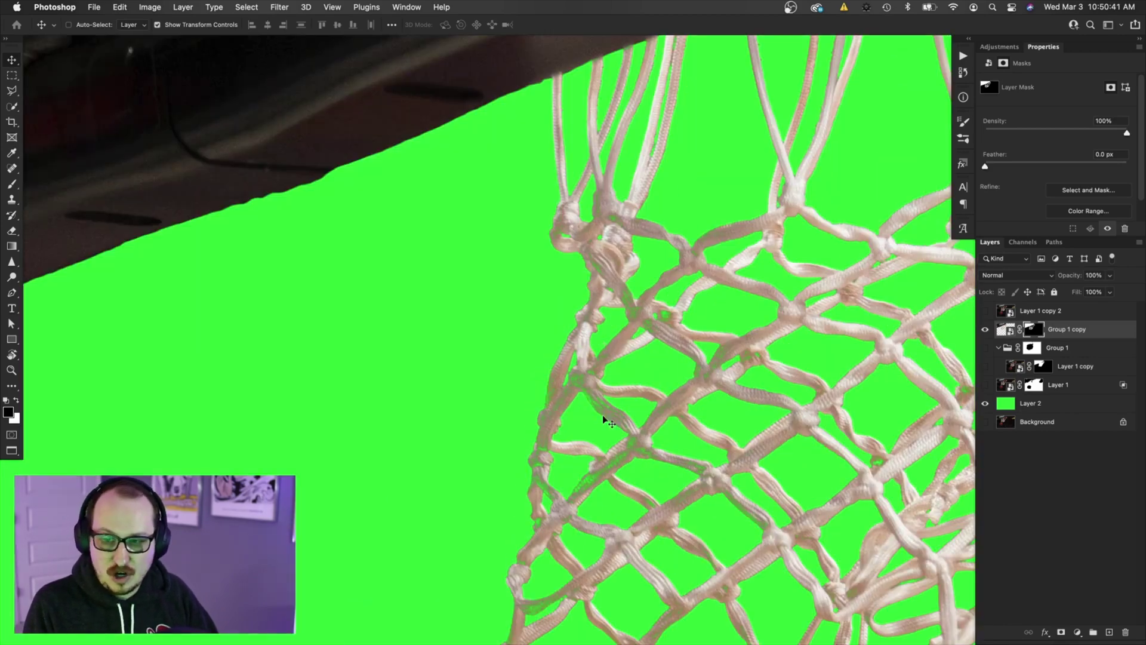
pyautogui.scroll(2, 586, 416)
pyautogui.click(1041, 420)
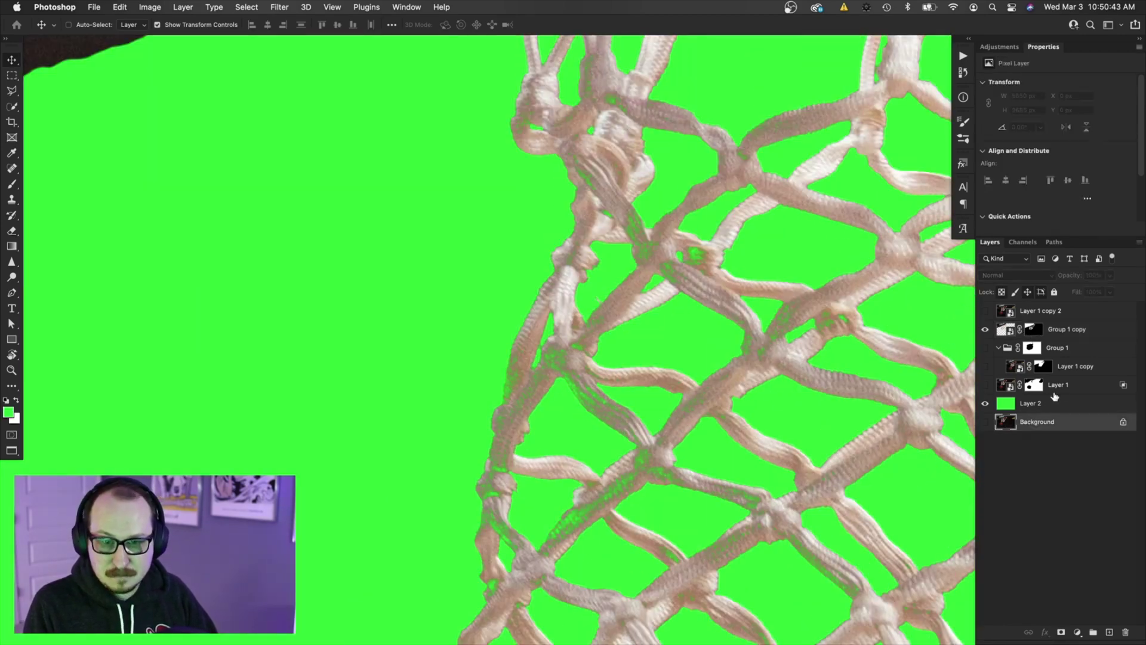
pyautogui.click(1061, 388)
pyautogui.click(1039, 316)
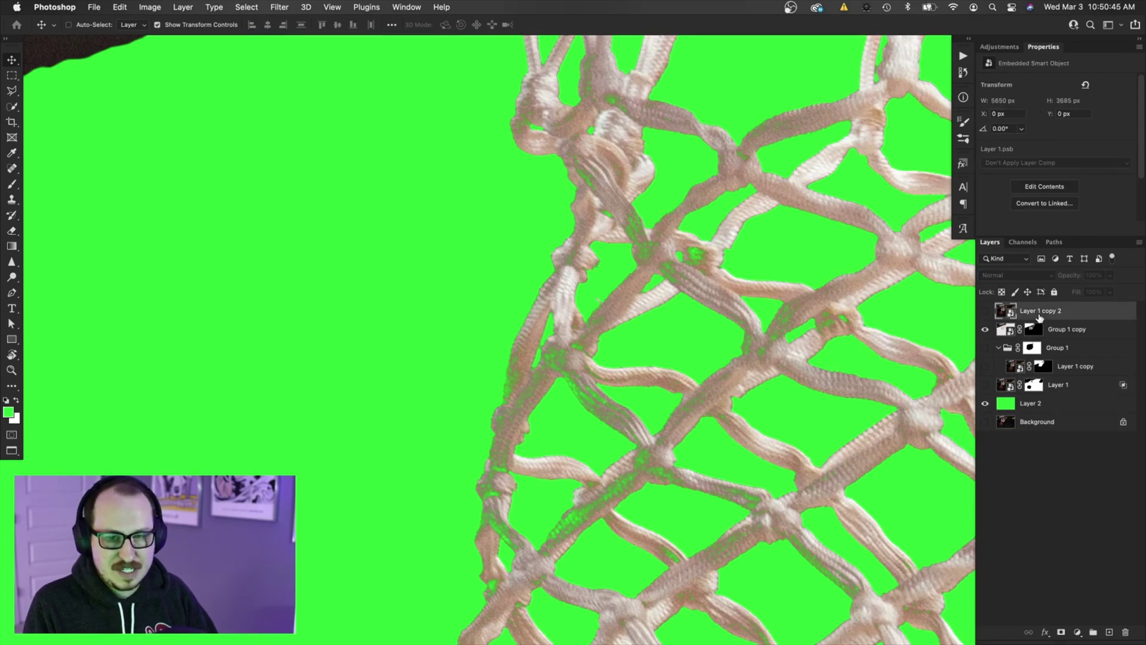
pyautogui.click(985, 311)
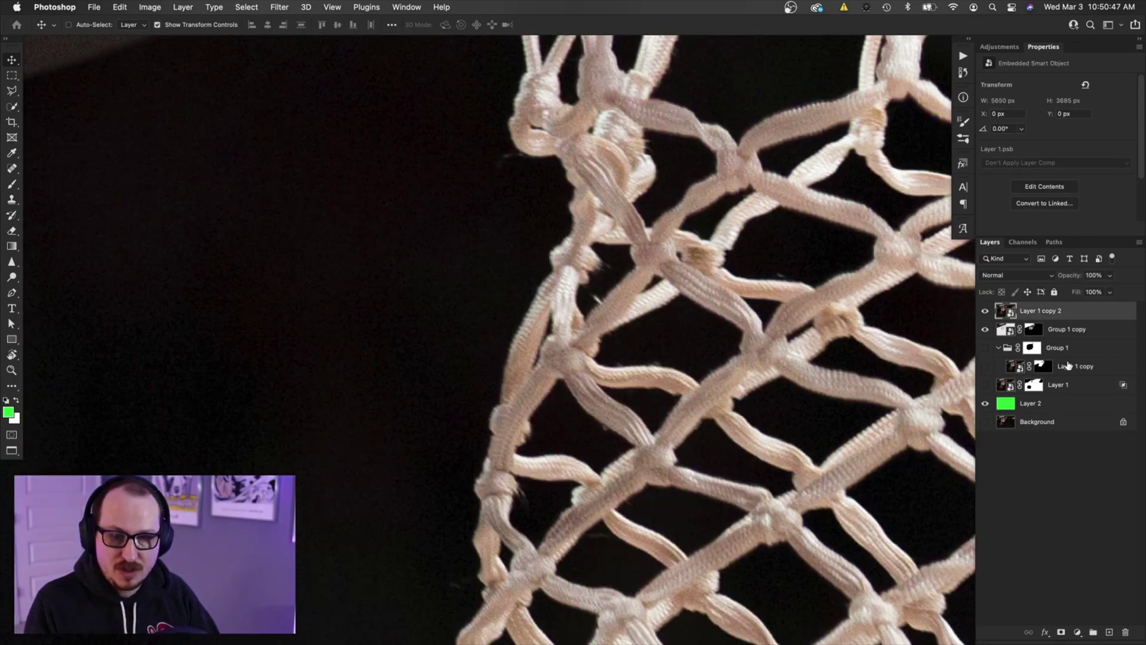
pyautogui.keyDown('alt'); pyautogui.click(1062, 631); pyautogui.keyUp('alt')
# Paint white on Layer 1 copy 2's mask with a 20 px brush to restore the semi-transparent cords along the net's outer left side
pyautogui.press('b')
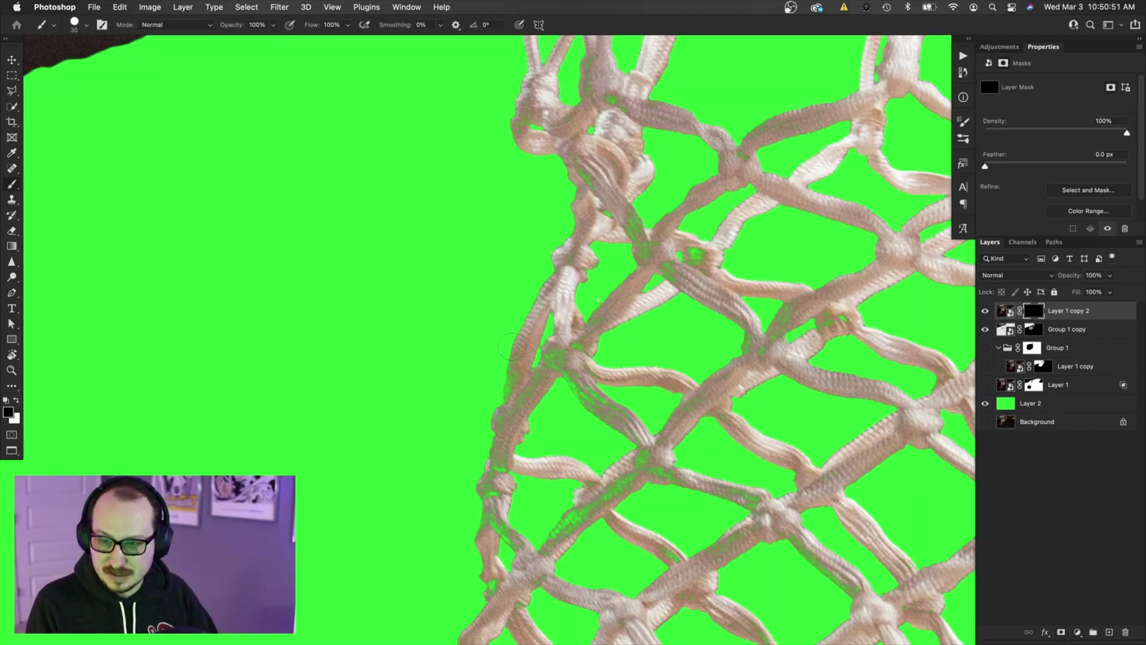
pyautogui.press('x')
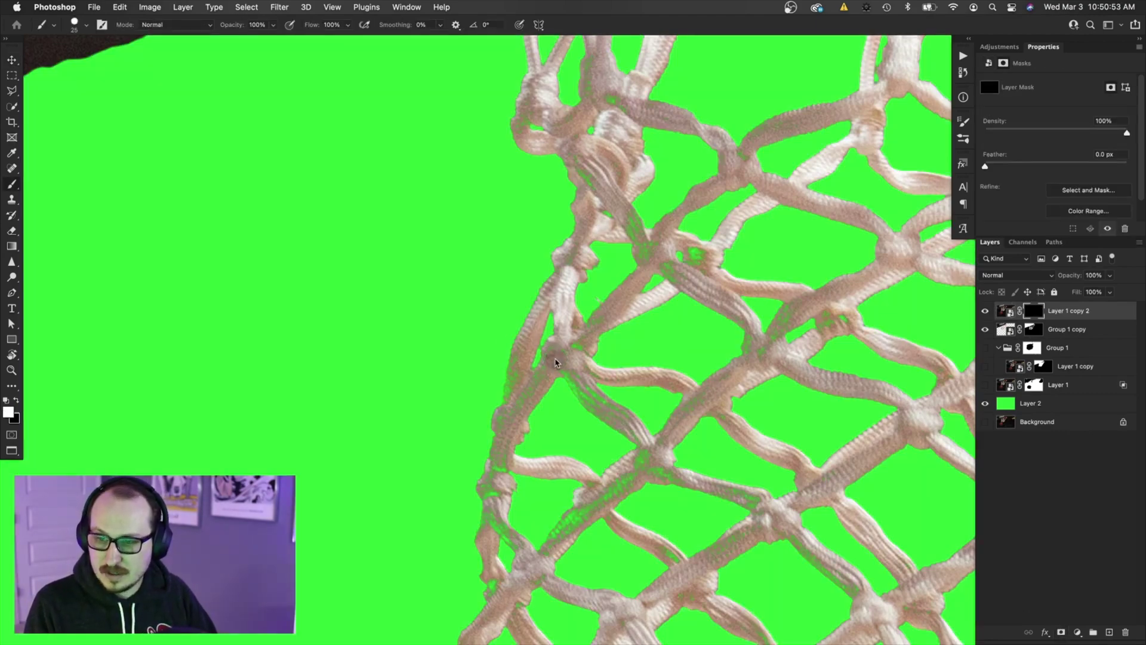
pyautogui.press('[')
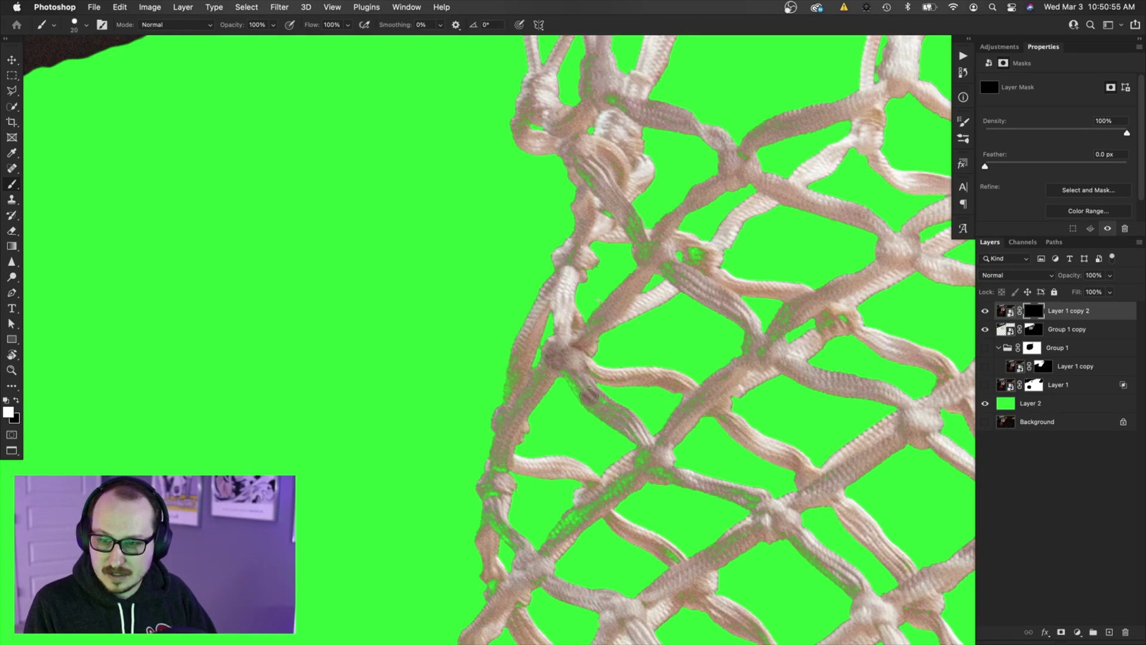
pyautogui.moveTo(527, 403)
pyautogui.mouseDown()
pyautogui.moveTo(510, 391)
pyautogui.moveTo(520, 337)
pyautogui.mouseUp()
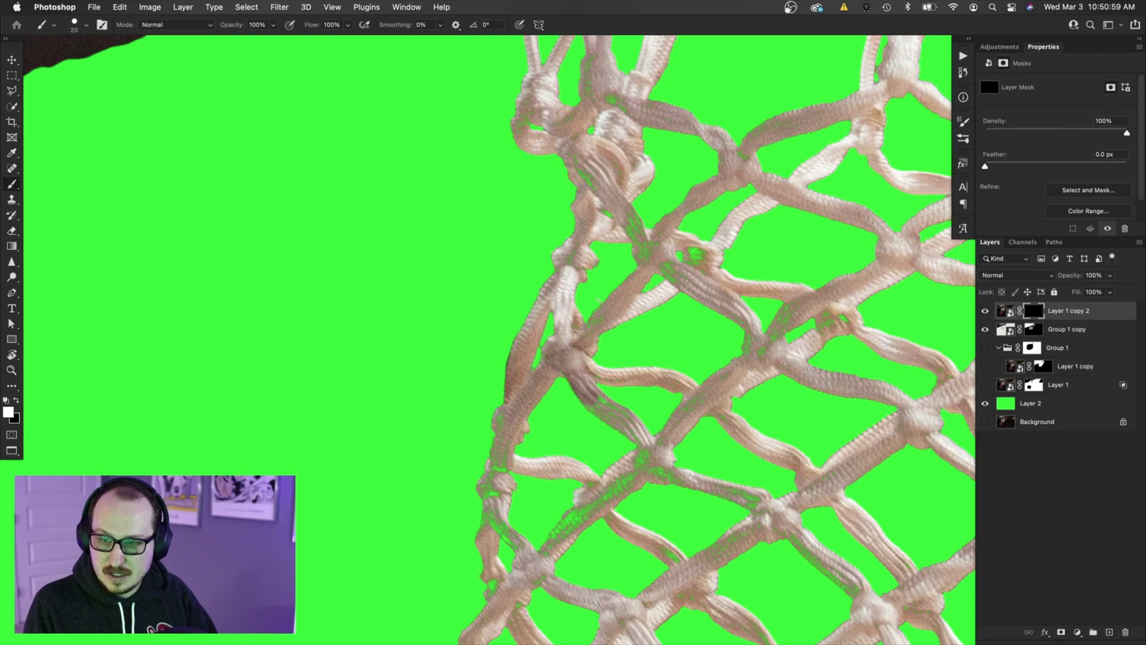
pyautogui.moveTo(516, 460)
pyautogui.mouseDown()
pyautogui.moveTo(500, 464)
pyautogui.moveTo(507, 424)
pyautogui.mouseUp()
pyautogui.moveTo(507, 482)
pyautogui.mouseDown()
pyautogui.moveTo(491, 489)
pyautogui.moveTo(496, 520)
pyautogui.mouseUp()
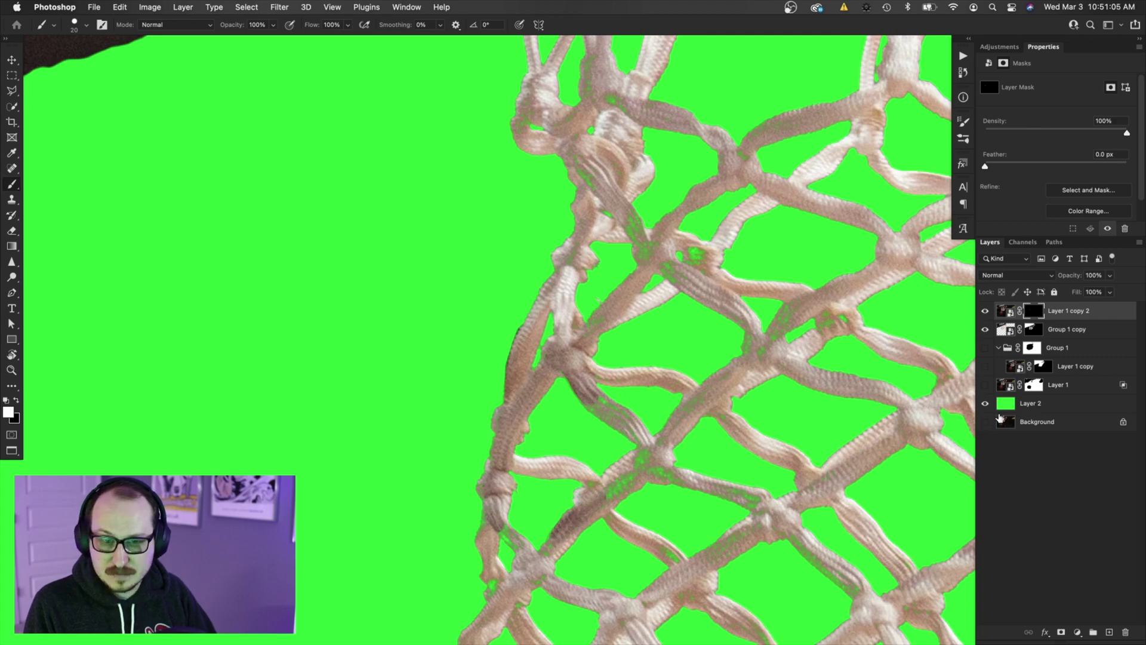
# Fill Layer 2 with a sampled dark grey as a test backdrop for the cutout
pyautogui.click(1006, 404)
pyautogui.scroll(-5, 883, 406)
pyautogui.press('i')
pyautogui.click(292, 450)
pyautogui.press('g')
pyautogui.hotkey('alt', 'BackSpace')
pyautogui.moveTo(823, 416); pyautogui.dragTo(580, 427)
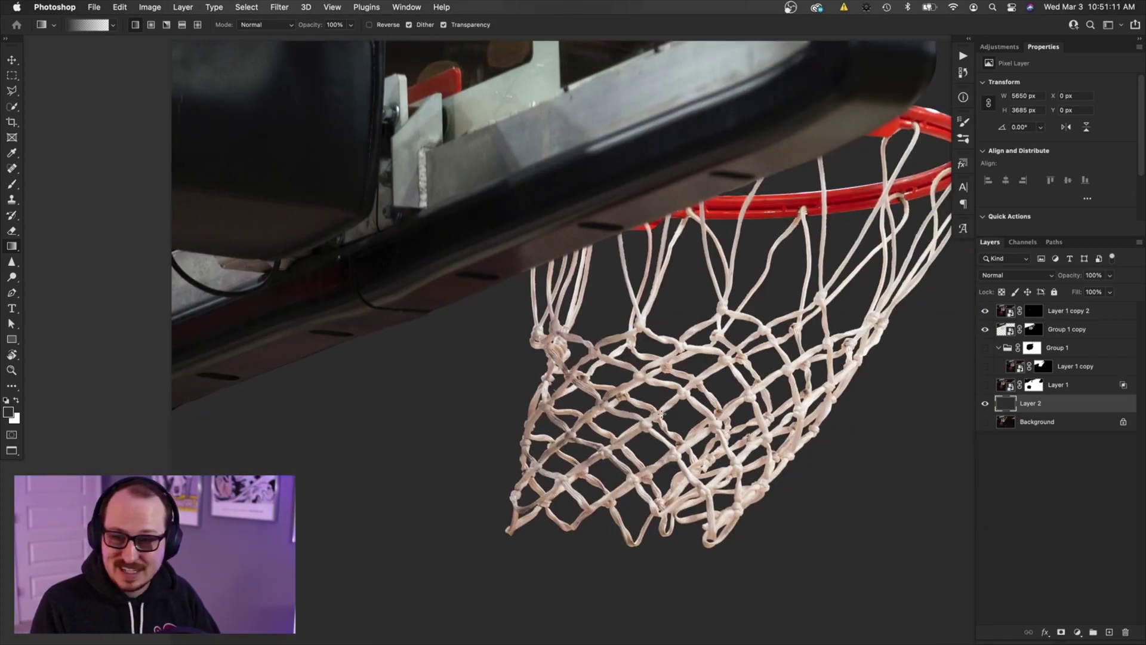
# Examine the net, rim and backboard edges of the cutout against the dark grey backdrop
pyautogui.scroll(5, 637, 398)
pyautogui.scroll(-5, 637, 398)
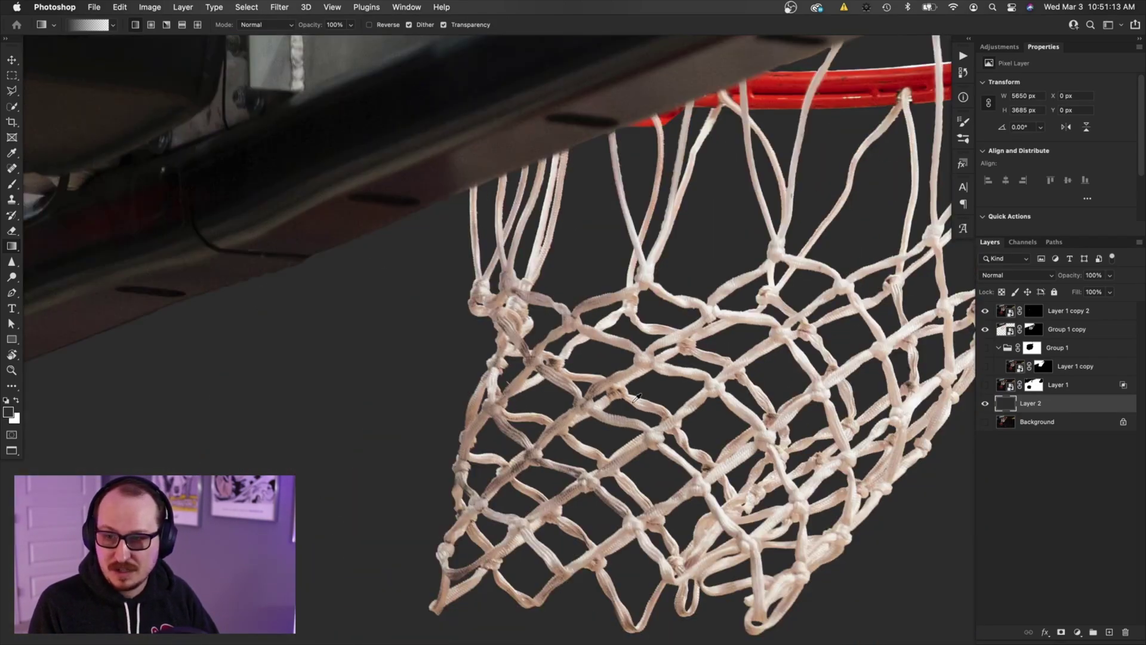
pyautogui.hscroll(1, 725, 385)
pyautogui.hscroll(4, 724, 385)
pyautogui.scroll(2, 724, 385)
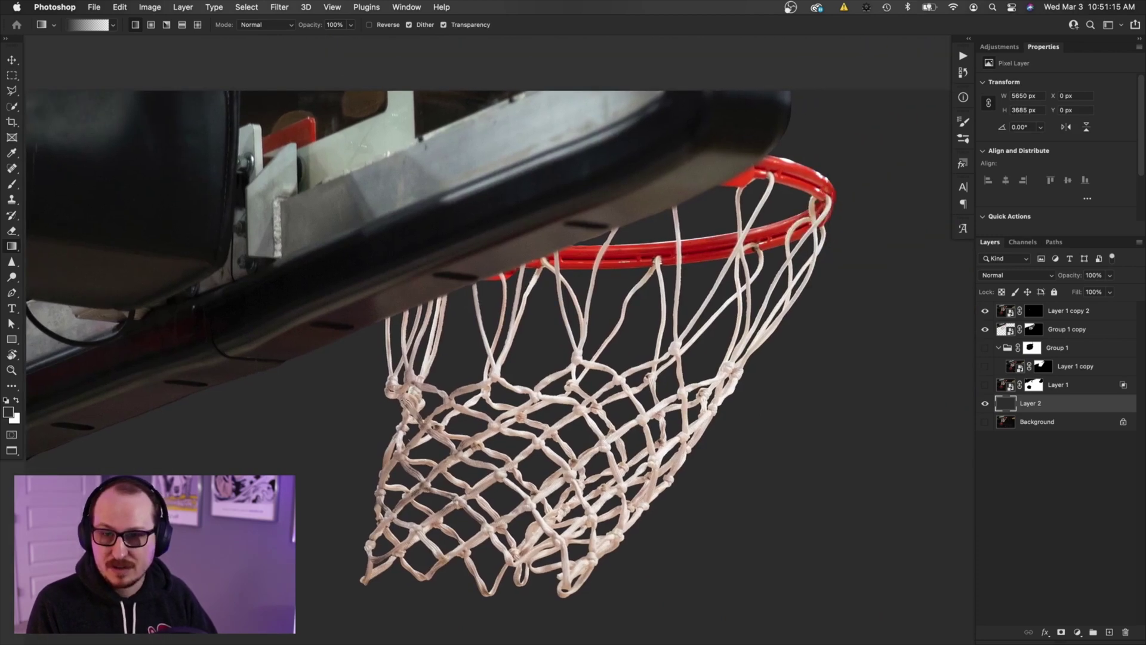
pyautogui.scroll(-5, 390, 394)
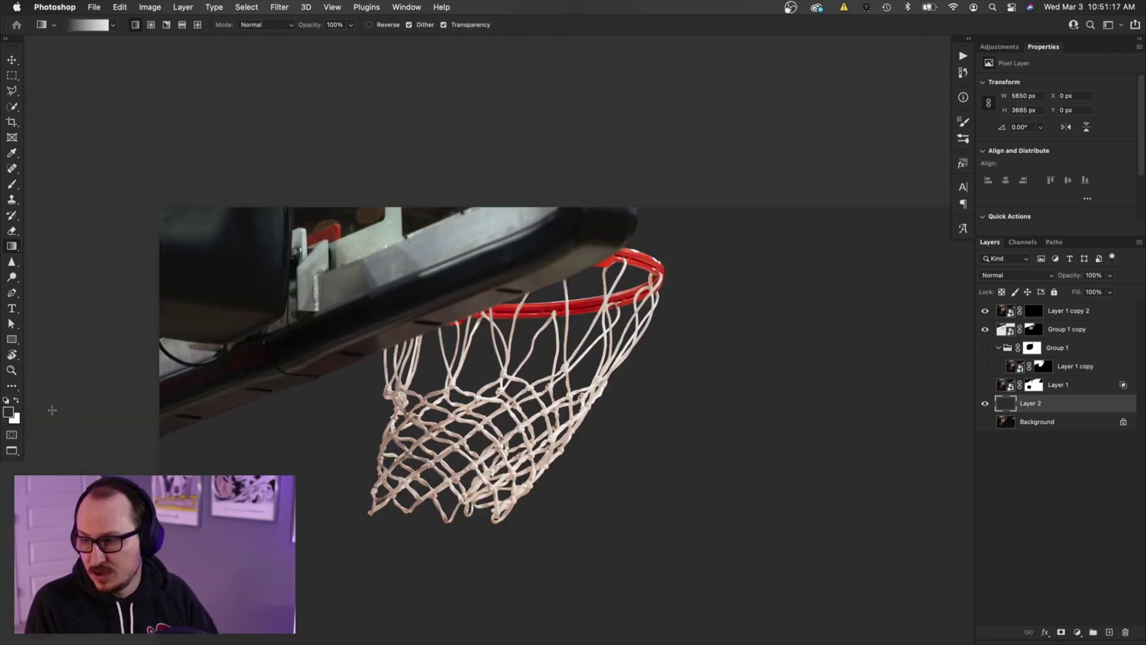
pyautogui.hscroll(3, 578, 309)
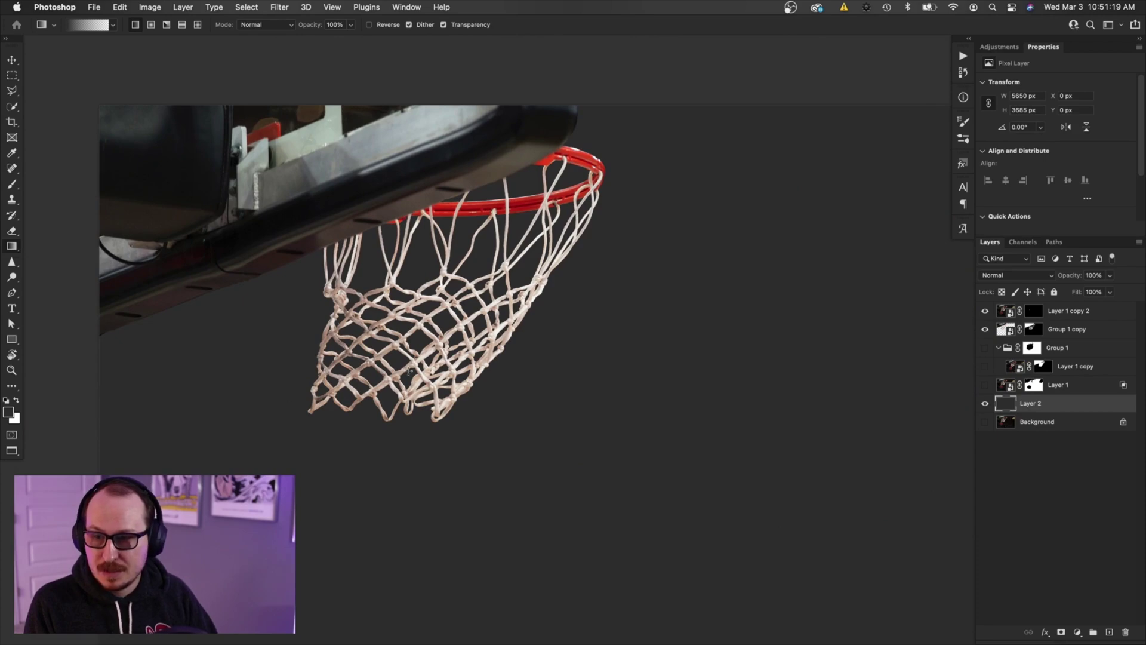
# Set the foreground colour to white and fill Layer 2 with it
pyautogui.click(8, 412)
pyautogui.moveTo(264, 280); pyautogui.dragTo(268, 334)
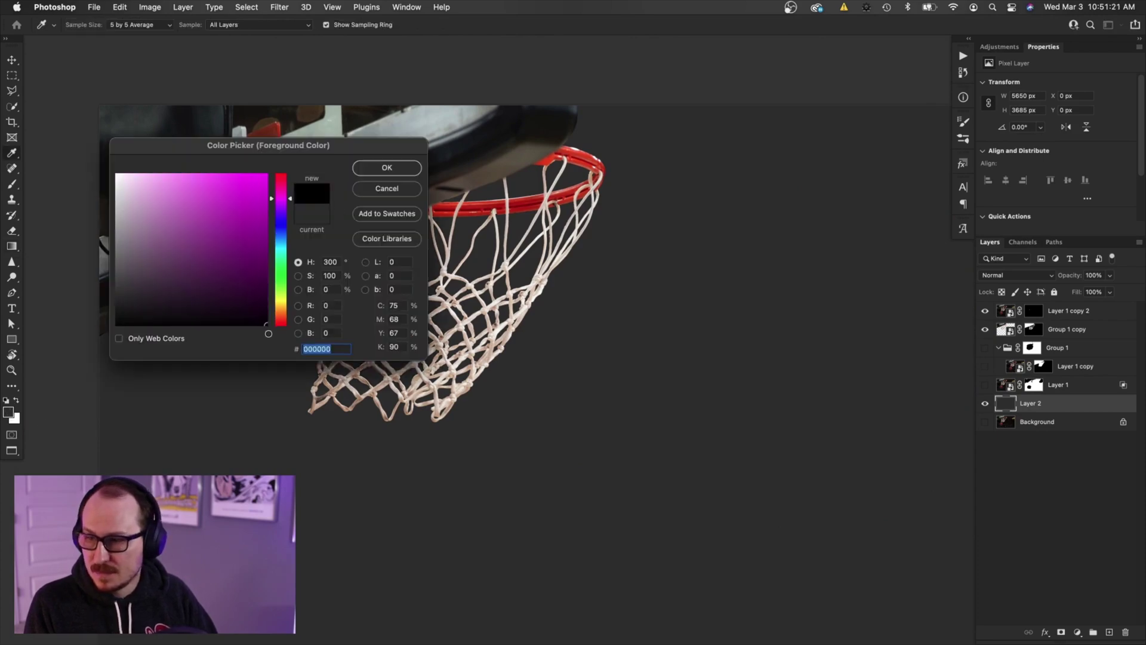
pyautogui.moveTo(251, 235); pyautogui.dragTo(110, 167)
pyautogui.click(382, 168)
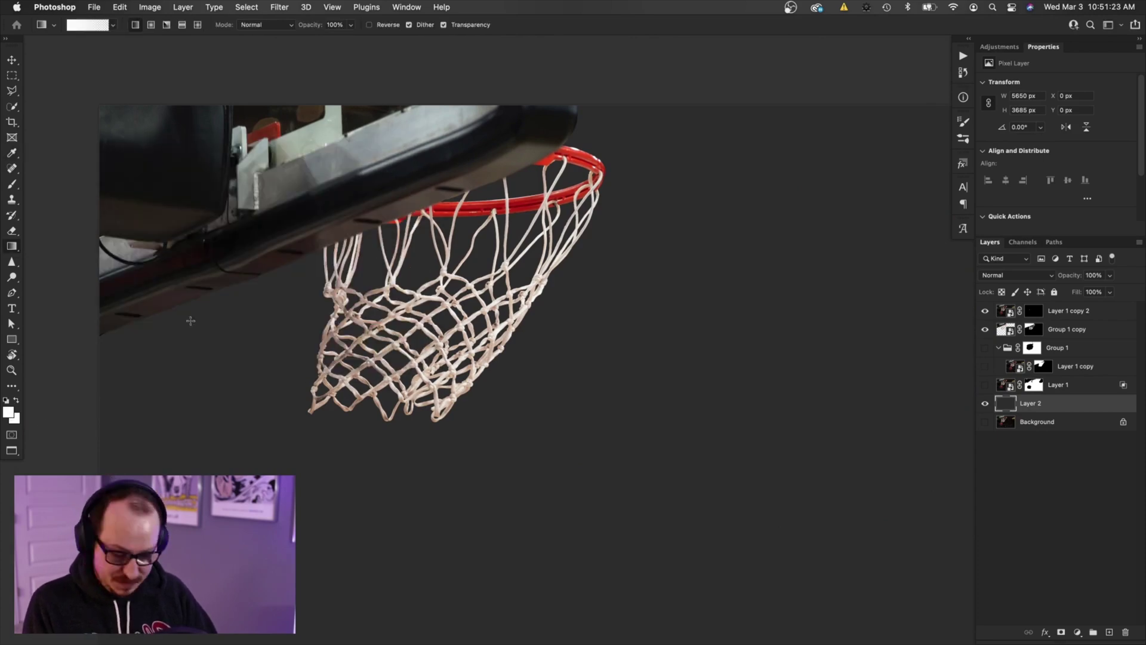
pyautogui.moveTo(72, 345); pyautogui.dragTo(425, 341)
pyautogui.hotkey('alt', 'BackSpace')
# Examine the cutout's net and rim edges against the white backdrop, and view the outdoor hoop cutout in the other document
pyautogui.hscroll(5, 537, 349)
pyautogui.scroll(2, 537, 349)
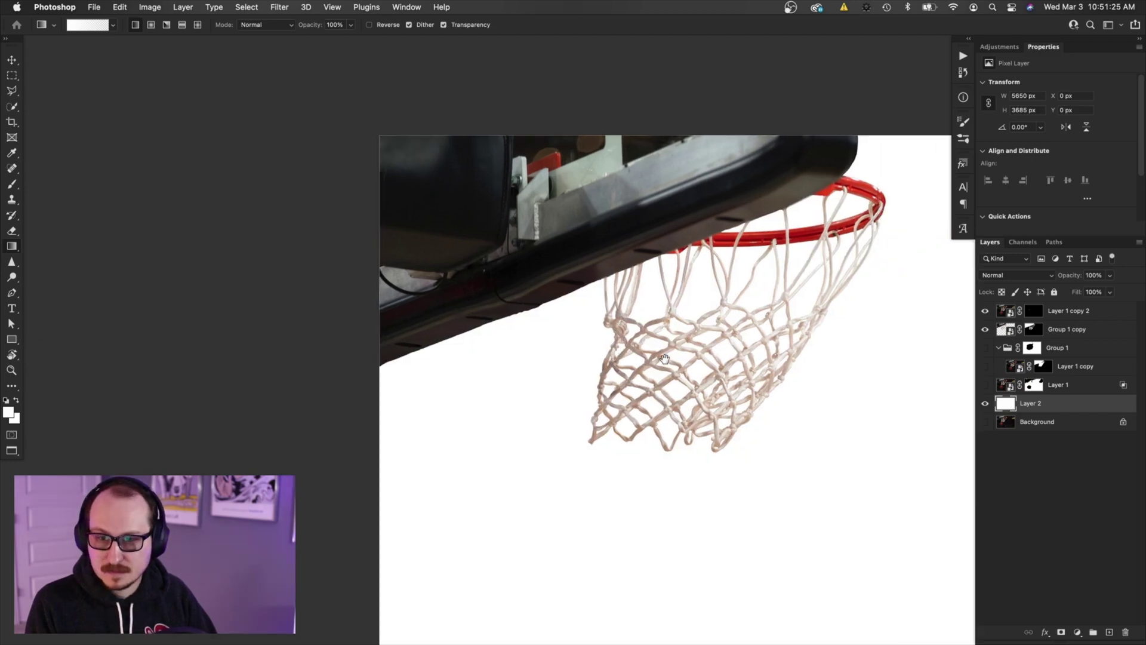
pyautogui.scroll(5, 711, 297)
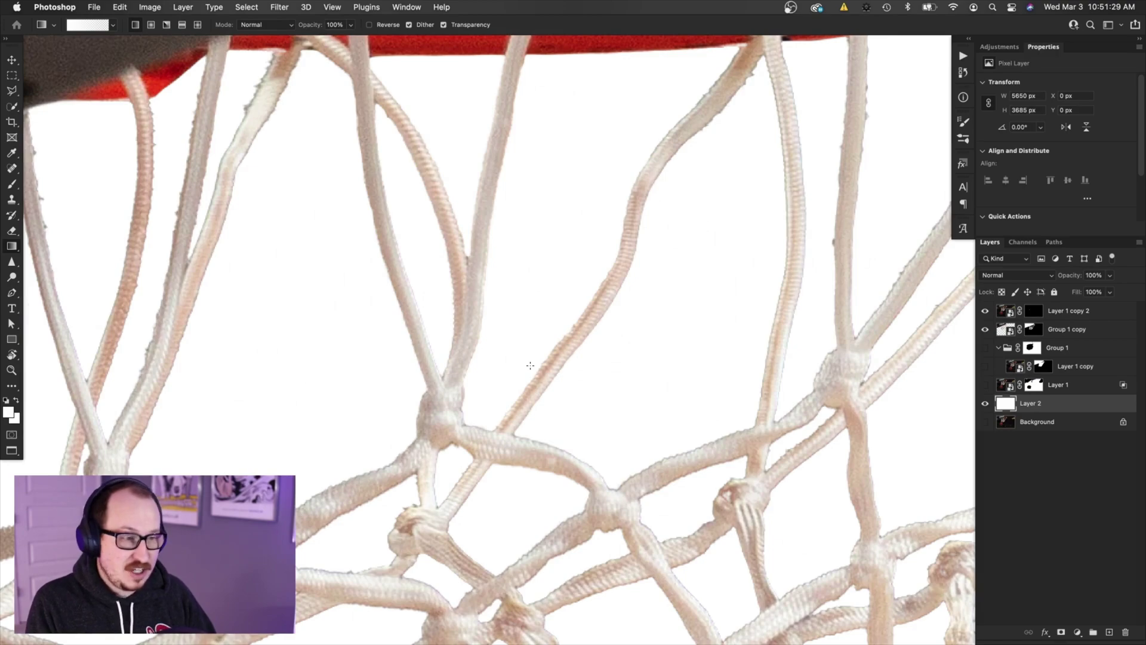
pyautogui.scroll(-3, 530, 365)
pyautogui.scroll(-5, 532, 235)
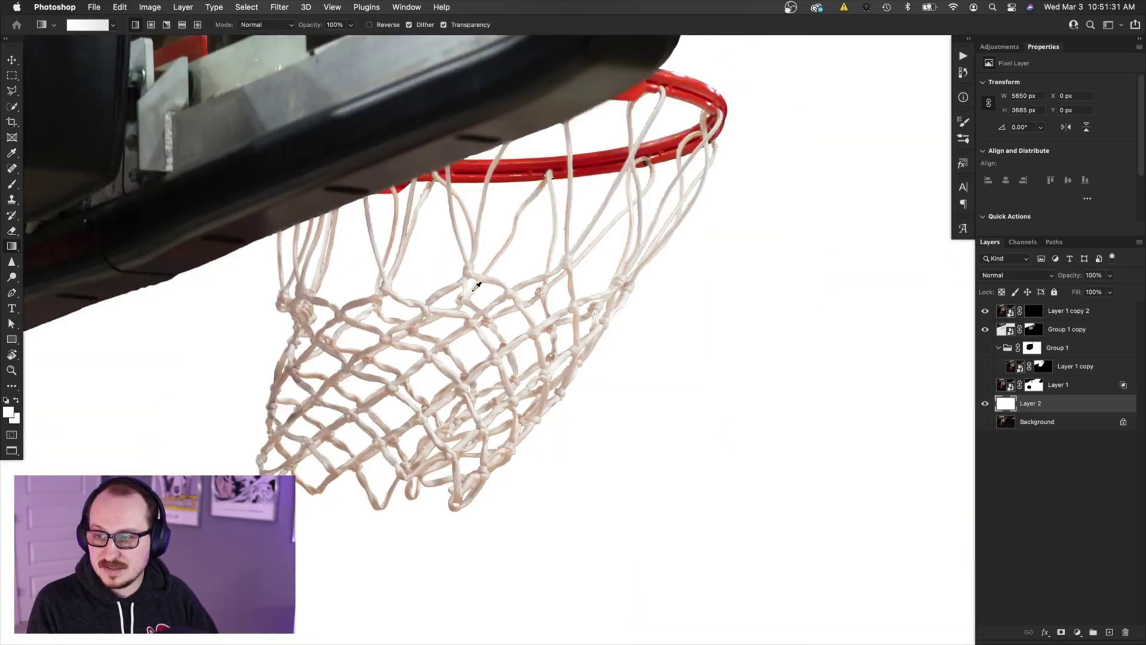
pyautogui.scroll(-2, 476, 286)
pyautogui.moveTo(638, 291); pyautogui.dragTo(553, 250)
pyautogui.scroll(-3, 561, 270)
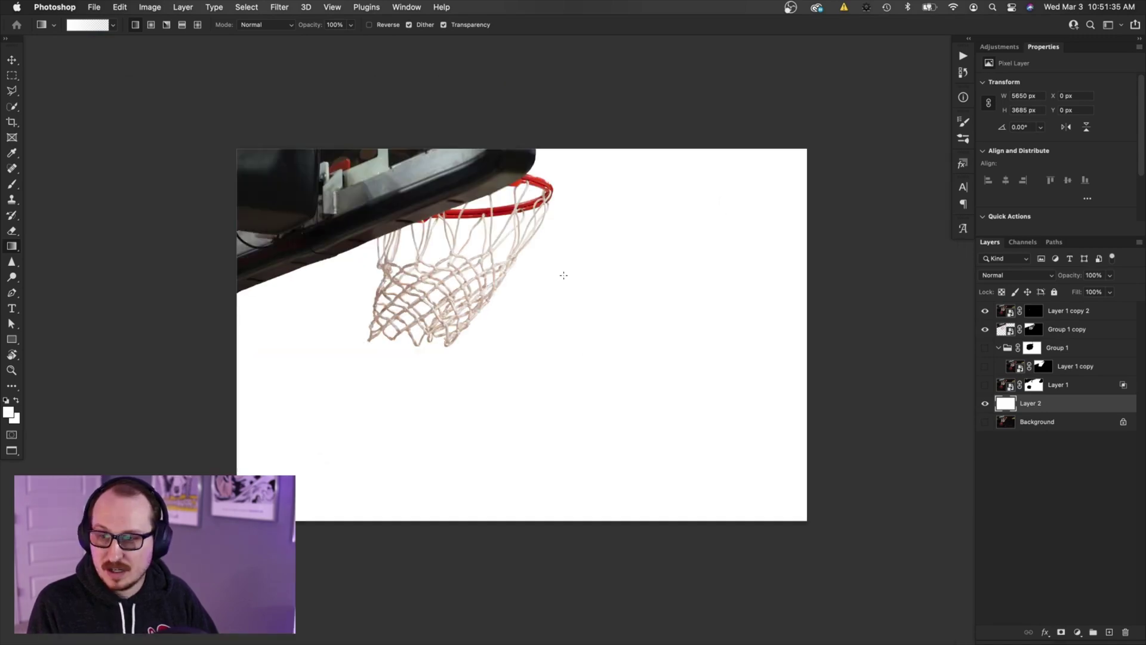
pyautogui.scroll(3, 563, 273)
pyautogui.scroll(-3, 568, 271)
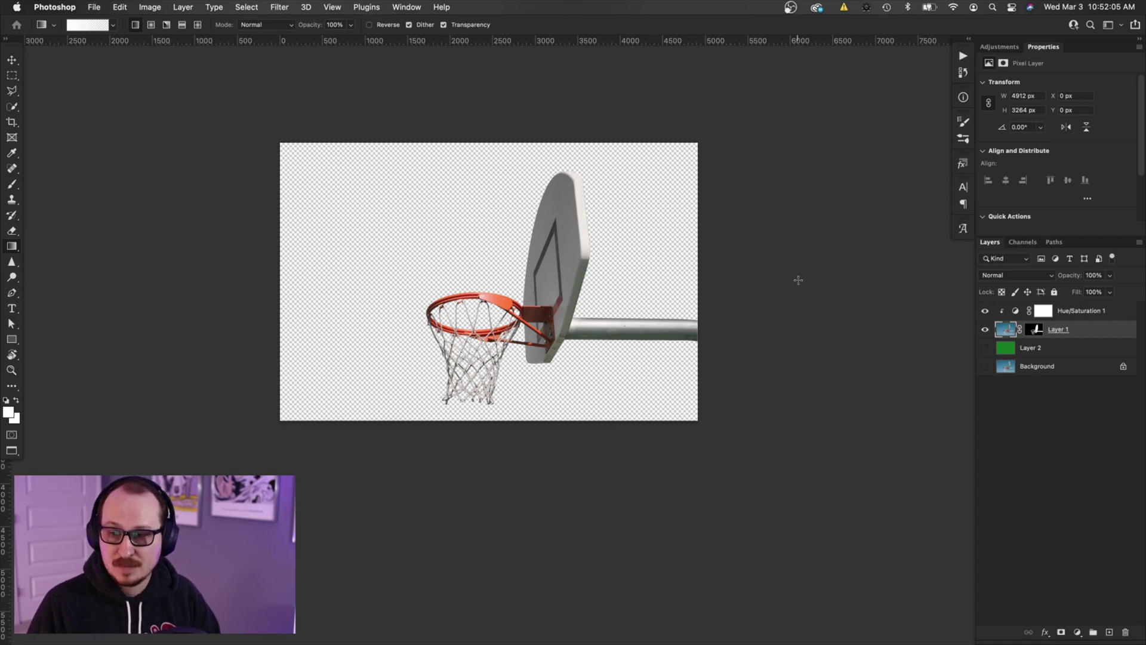
pyautogui.press('super+equal')
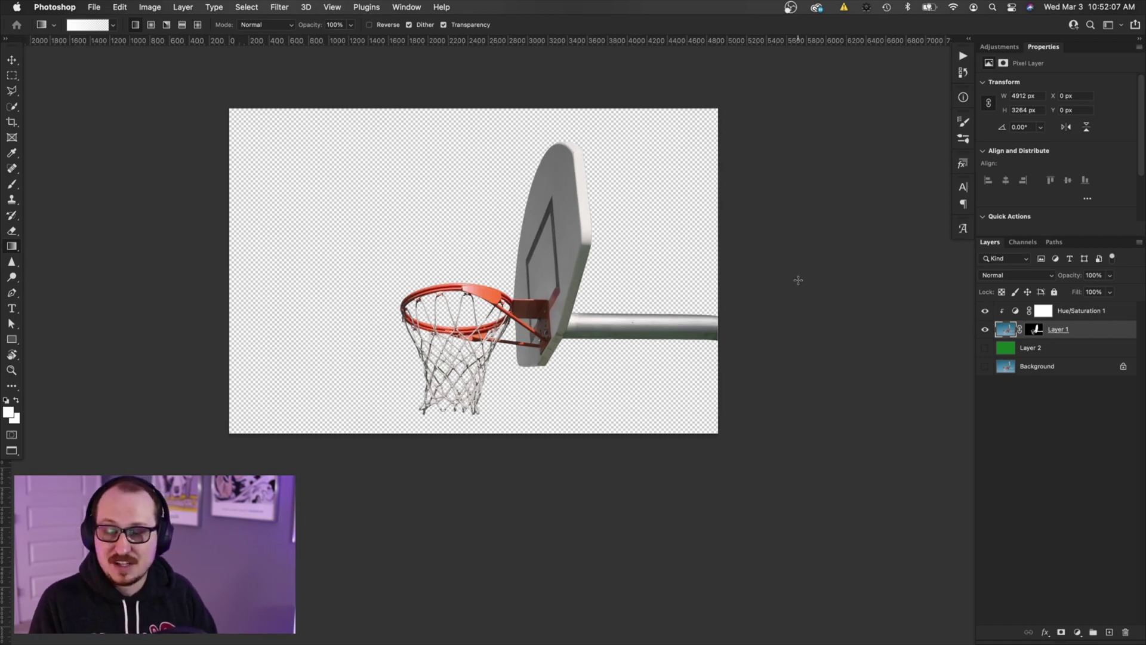